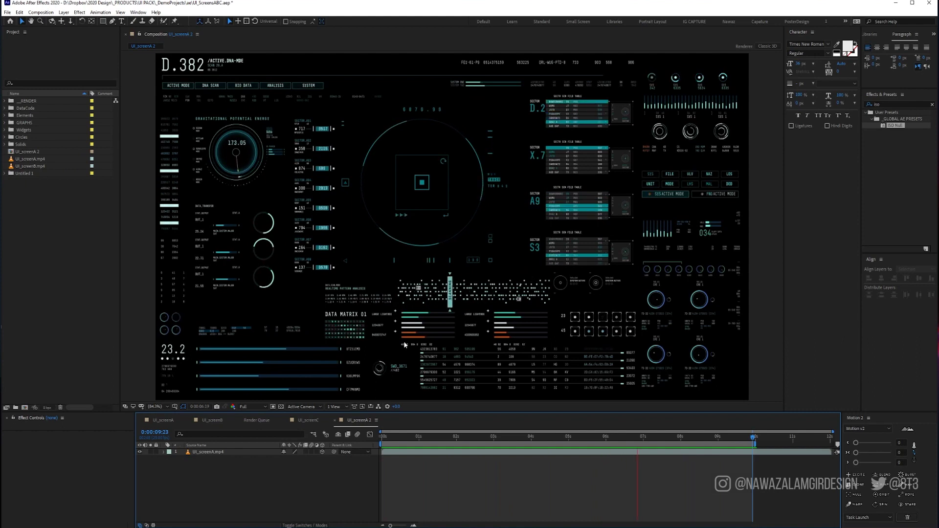
Stop the preview and open the UI_screenA composition from the __RENDER folder to examine its layers
key(space)
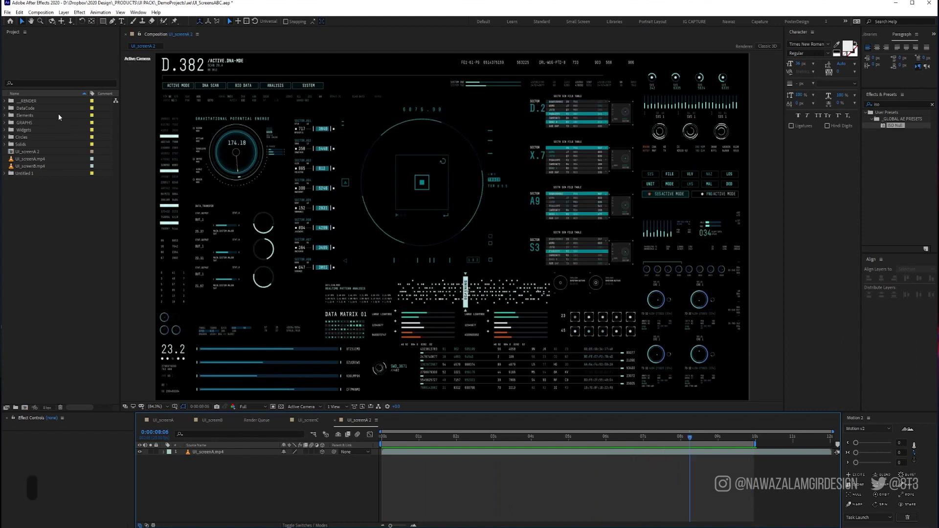
double_click(17, 101)
double_click(32, 108)
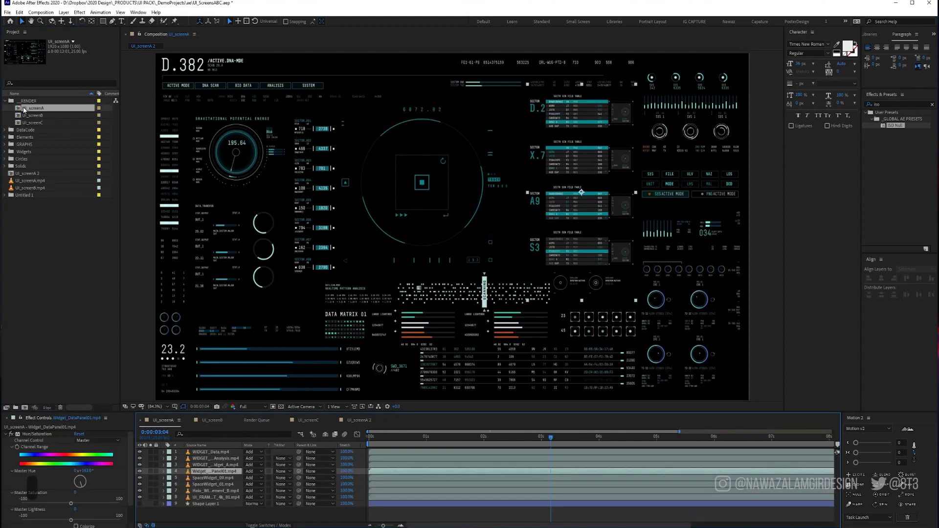
key(ctrl+Down)
key(ctrl+Down)
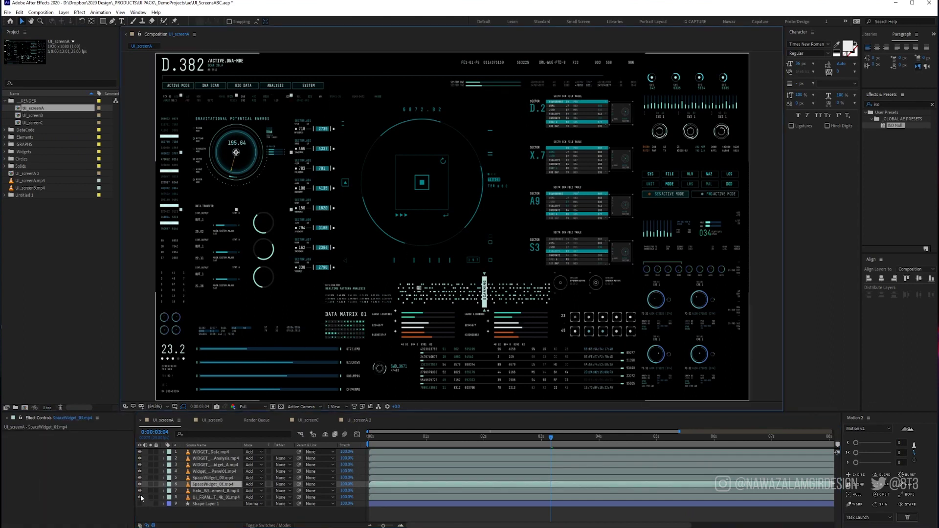
Hide the seven widget layers above the UI frame layer in UI_screenA, and show them again one by one from the lowest up
key(ctrl+a)
drag(140, 451, 140, 491)
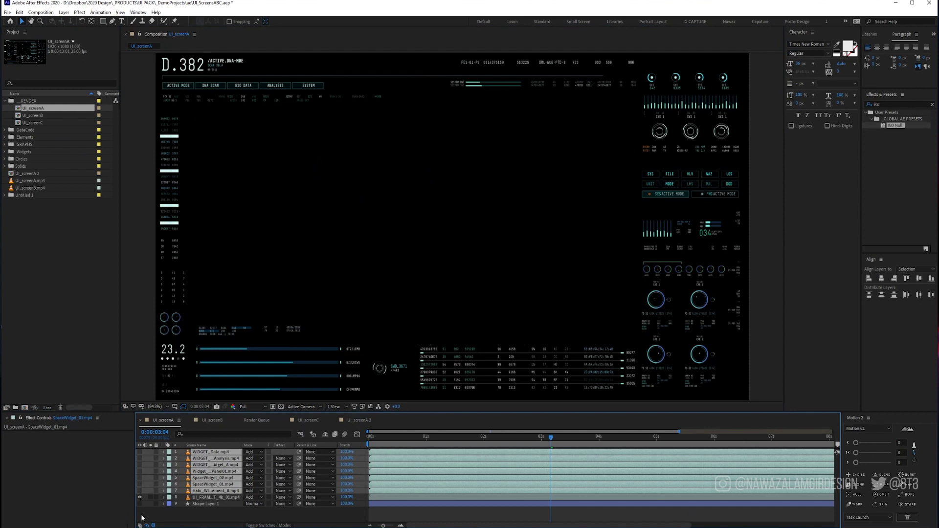
click(140, 491)
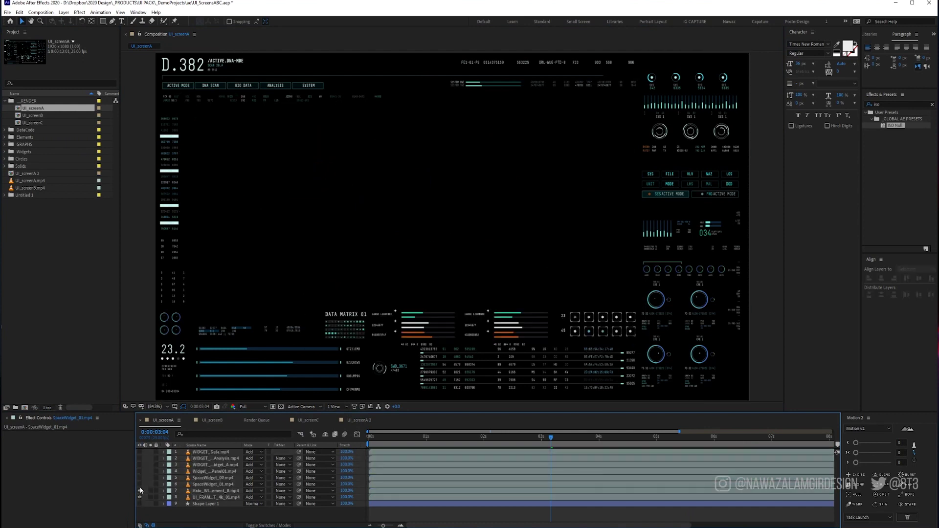
click(140, 484)
click(140, 477)
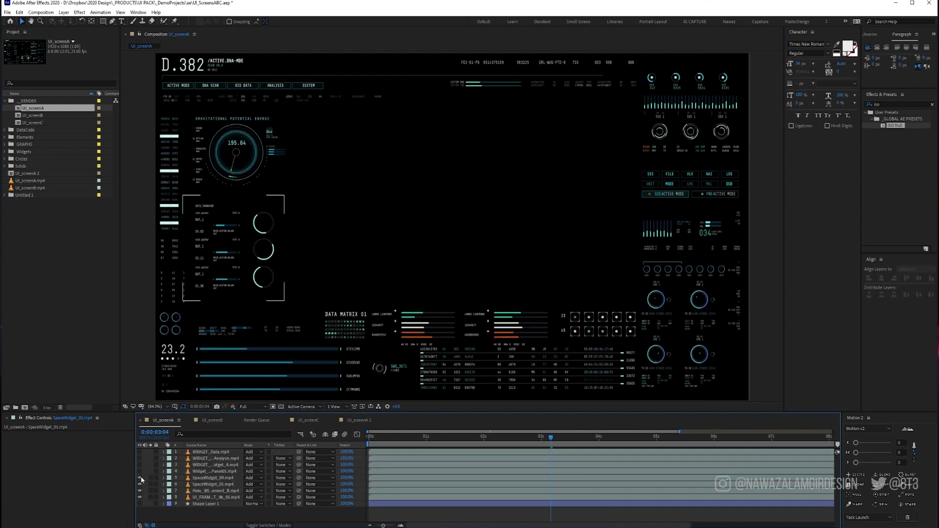
click(140, 471)
click(140, 464)
click(140, 459)
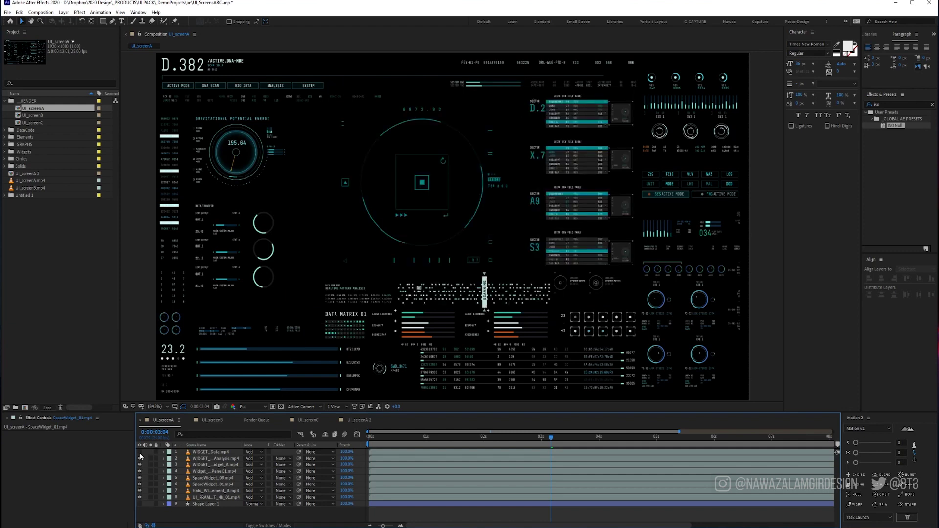
click(141, 452)
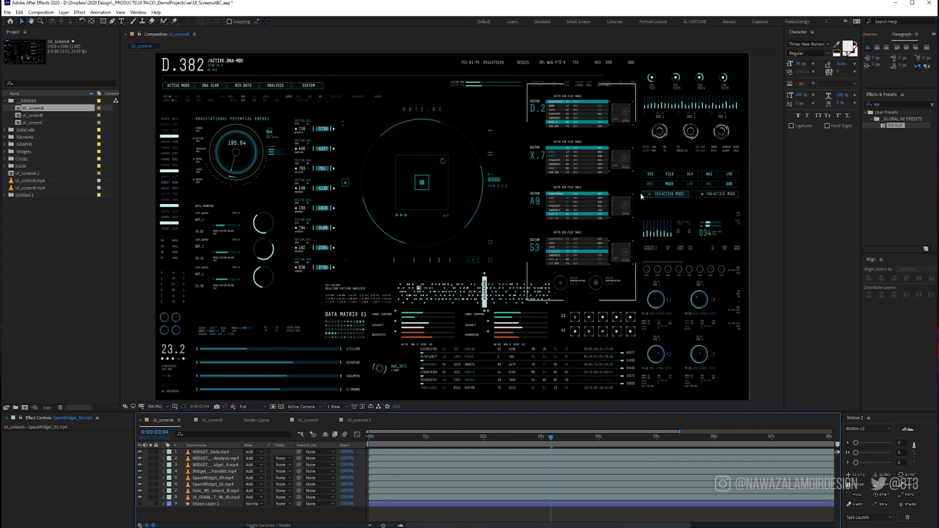
Return to the UI_screenA 2 composition and add a two-node camera with the 50mm preset
double_click(34, 173)
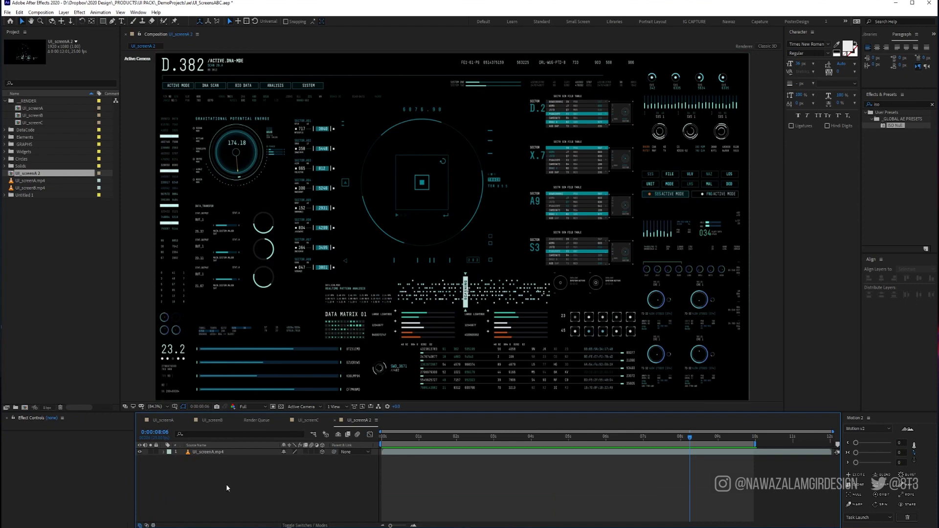
click(221, 451)
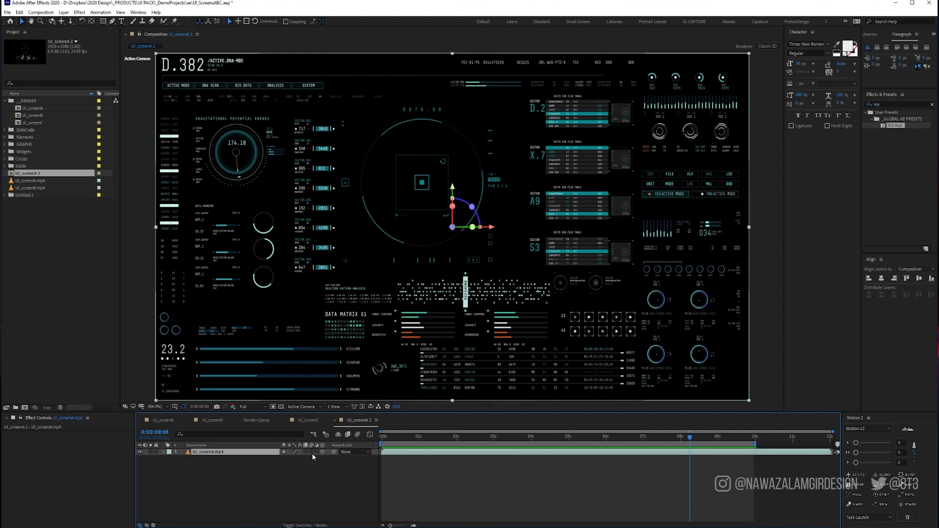
click(419, 471)
key(Delete)
key(Delete)
key(Delete)
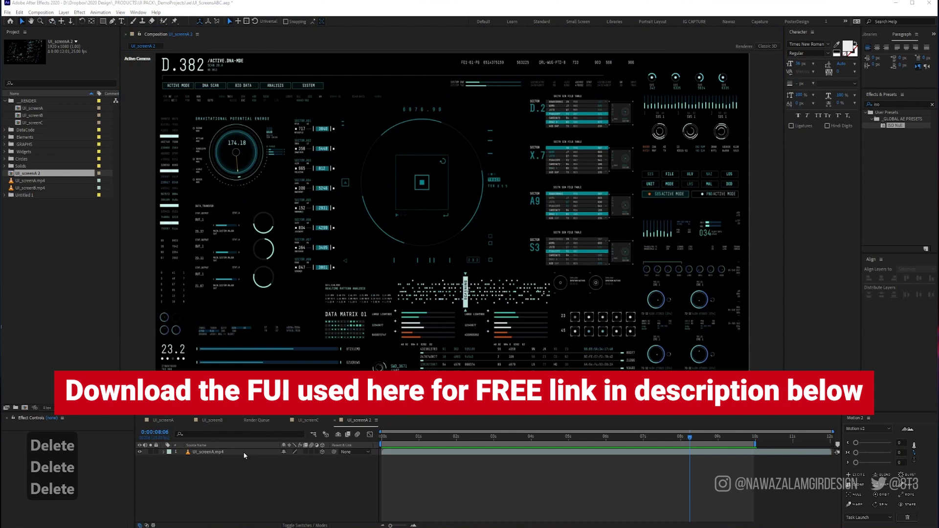
right_click(397, 478)
mouse_move(449, 393)
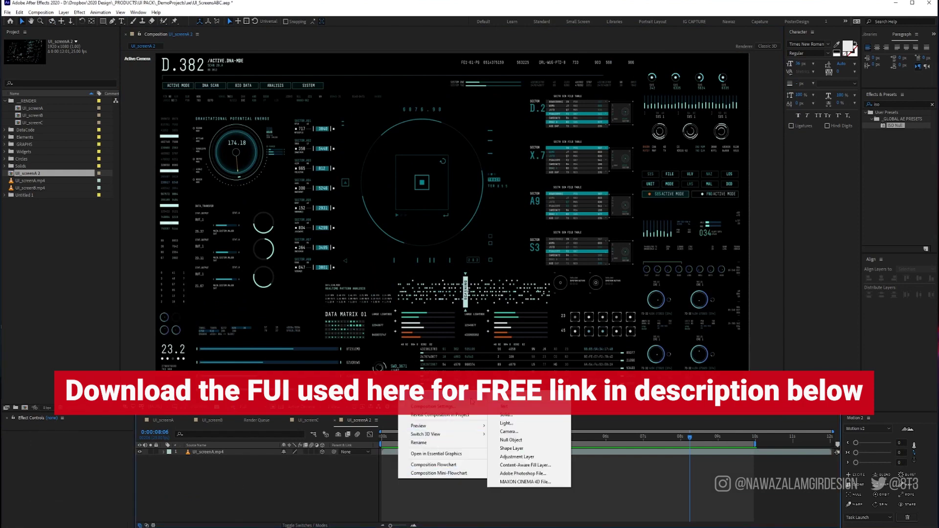
click(508, 431)
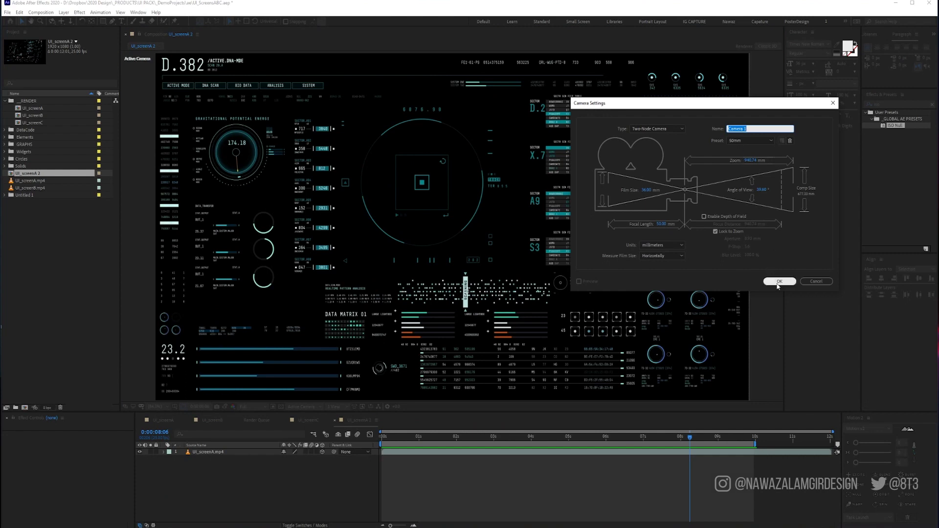
click(777, 287)
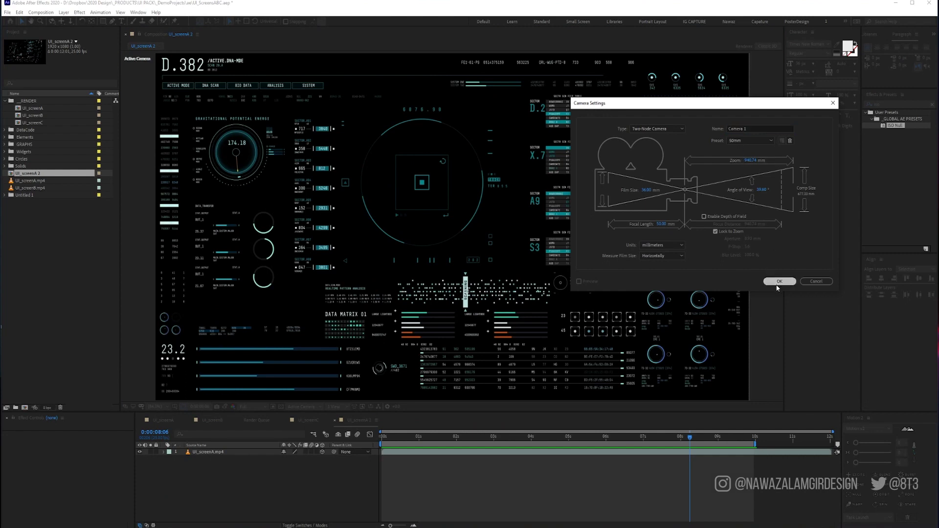
Add a 3D null object above the camera and parent Camera 1 to it
right_click(251, 472)
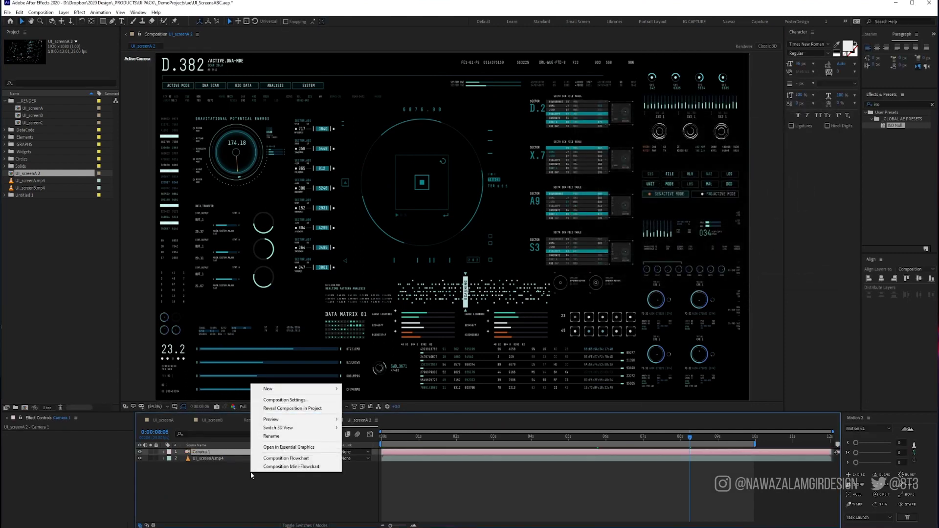
mouse_move(294, 389)
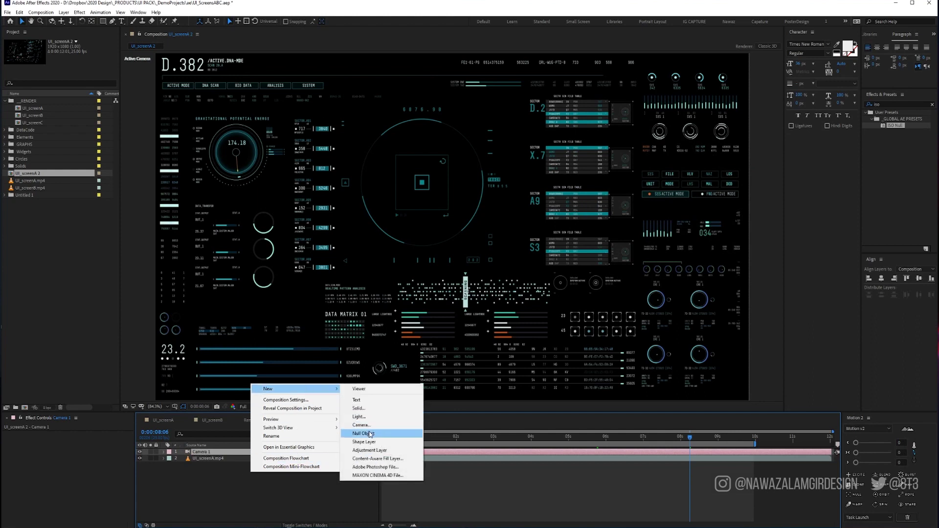
click(368, 434)
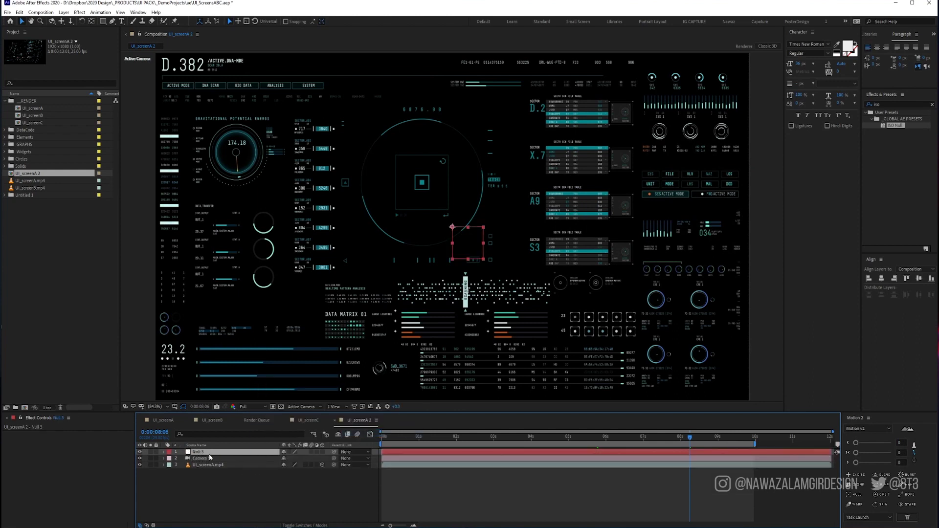
click(250, 459)
drag(284, 458, 230, 455)
Set the null's X Rotation to 45° and its Y Rotation to -45°
key(r)
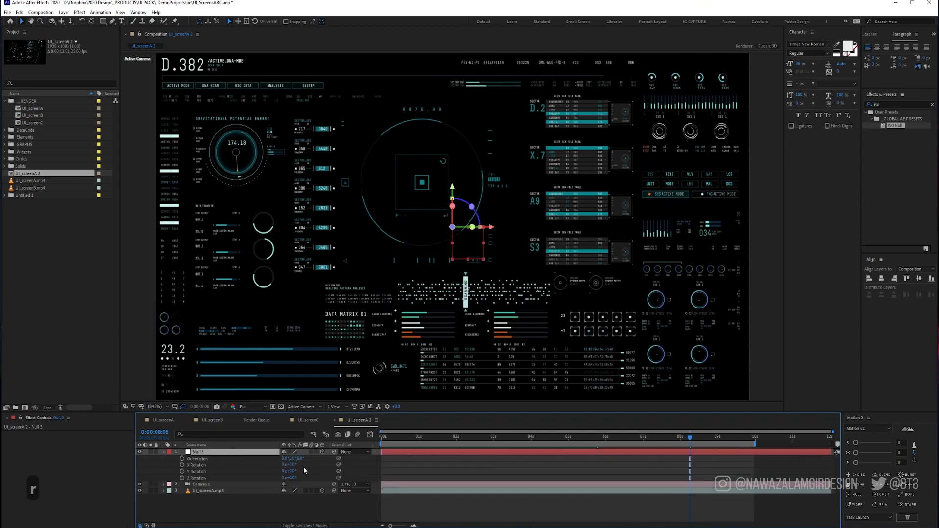
click(294, 465)
text(45)
key(Return)
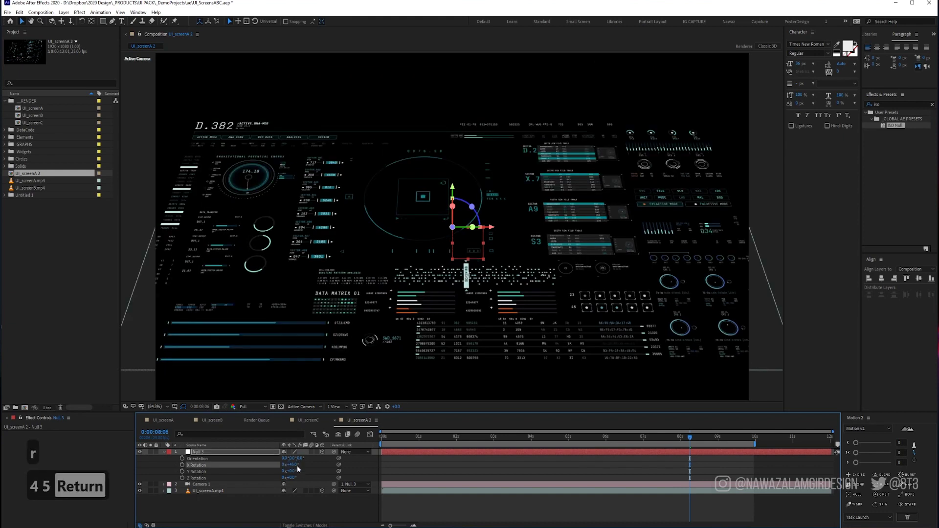
click(292, 471)
text(-45)
key(Return)
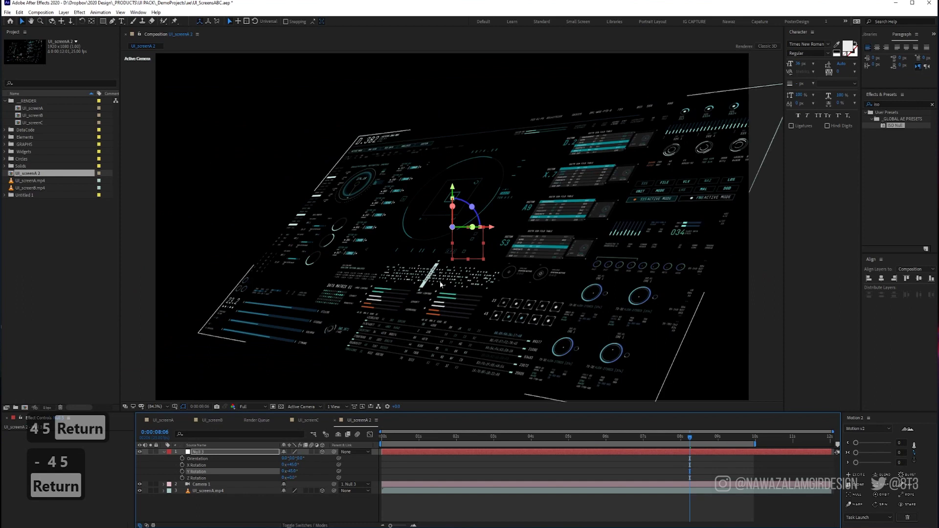
Track the camera sideways so that the whole tilted interface screen fits inside the frame
key(c)
key(c)
drag(474, 274, 432, 261)
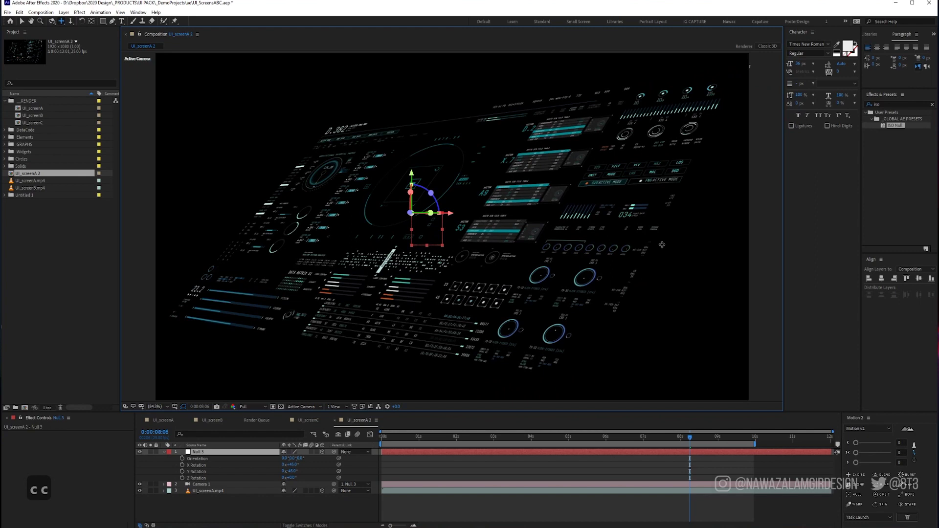
Apply the CC RepeTile effect to the UI_screenA.mp4 layer with its Tiling set to Unfold
click(204, 491)
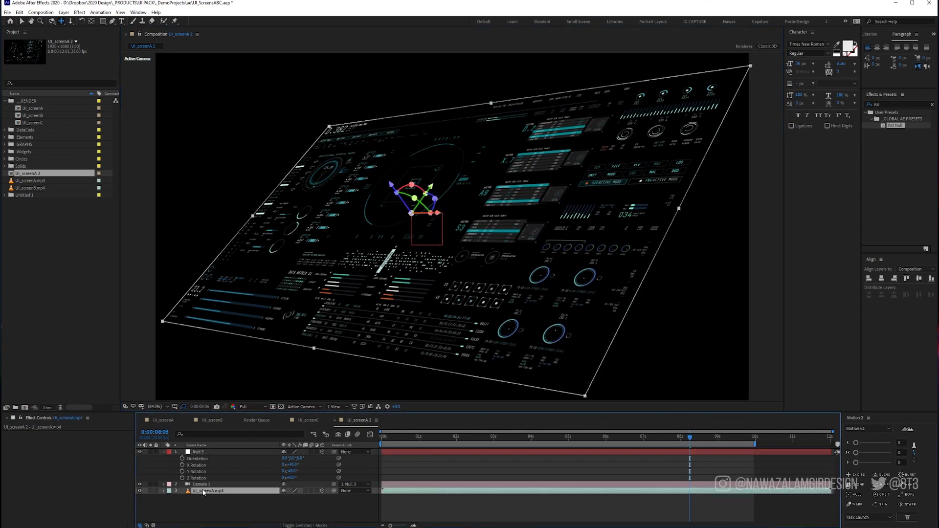
key(ctrl+space)
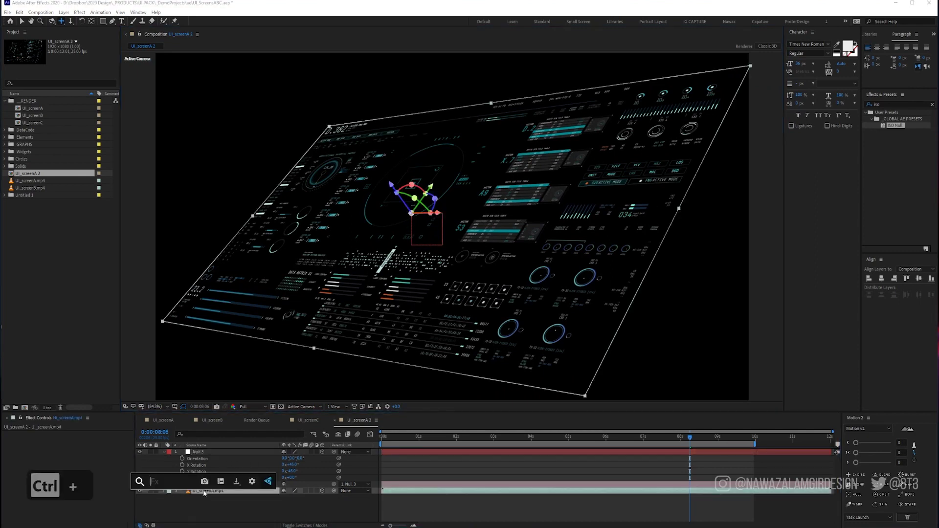
text(cc re)
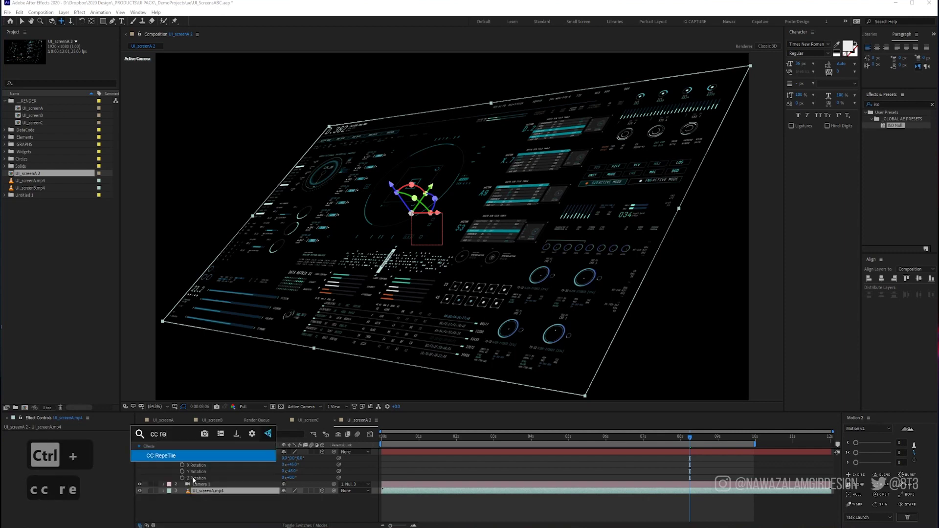
click(186, 459)
click(99, 467)
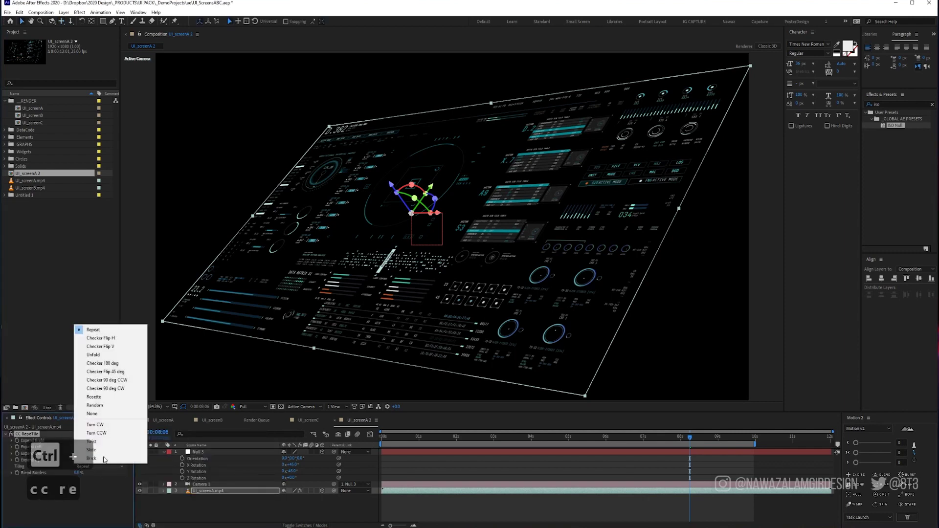
click(96, 356)
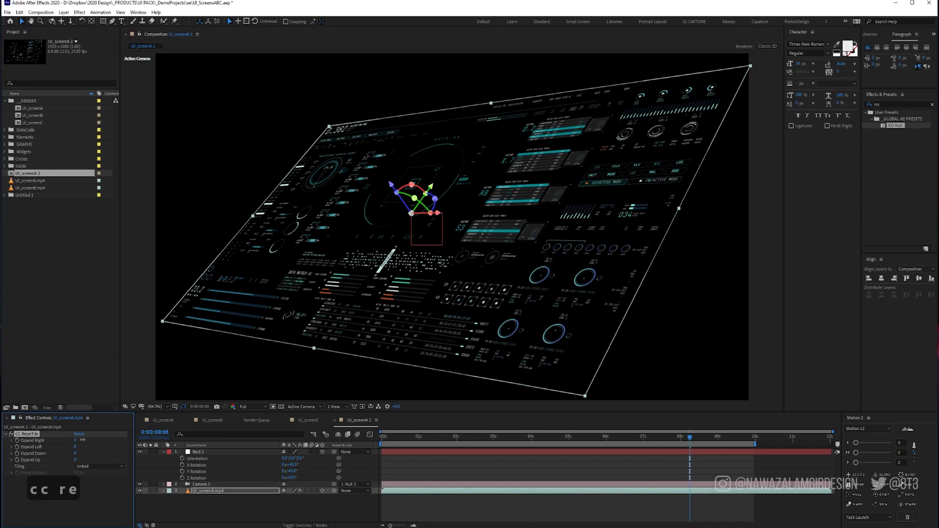
Expand the CC RepeTile tiles on all four sides until they fill the frame, and set Tiling to Repeat
drag(82, 439, 108, 435)
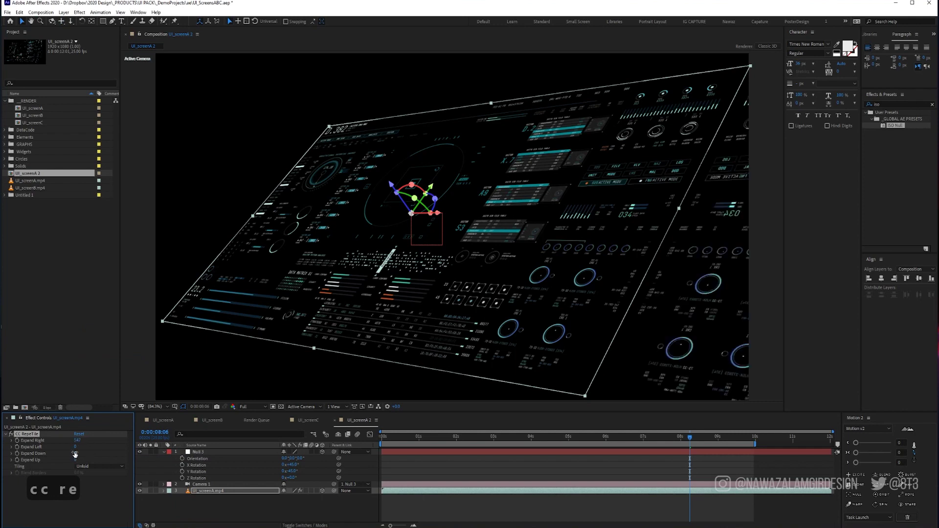
drag(77, 453, 100, 447)
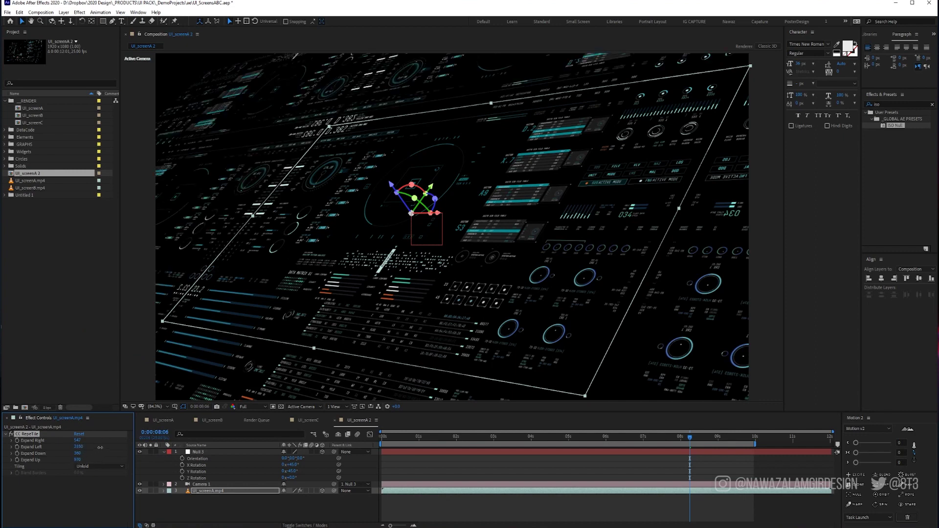
click(85, 467)
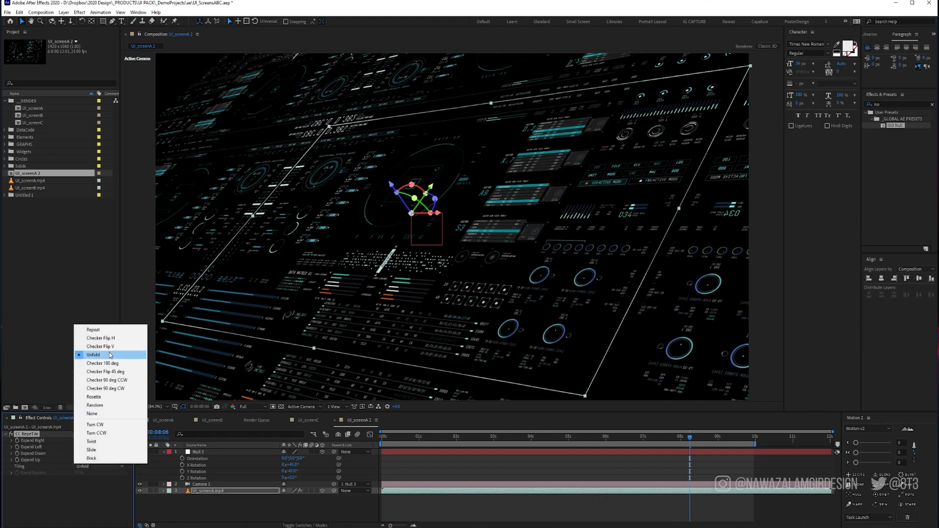
click(108, 335)
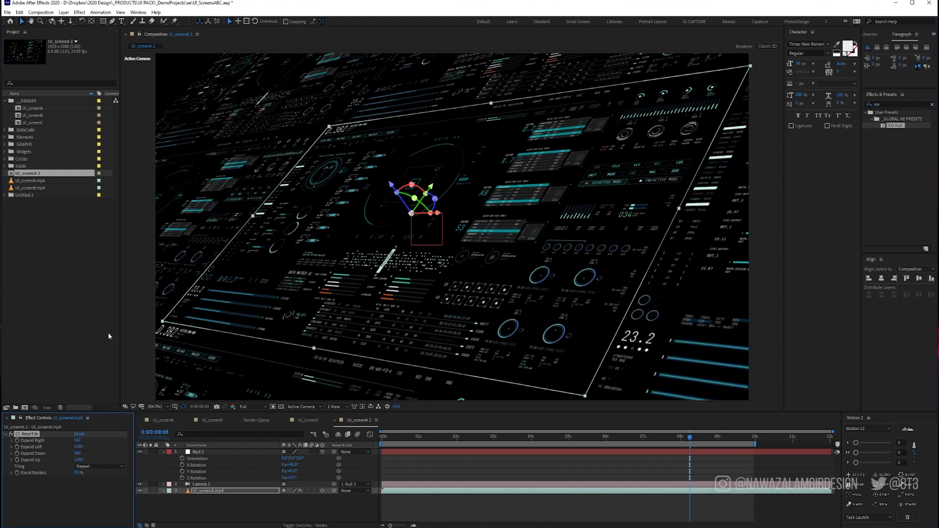
click(413, 469)
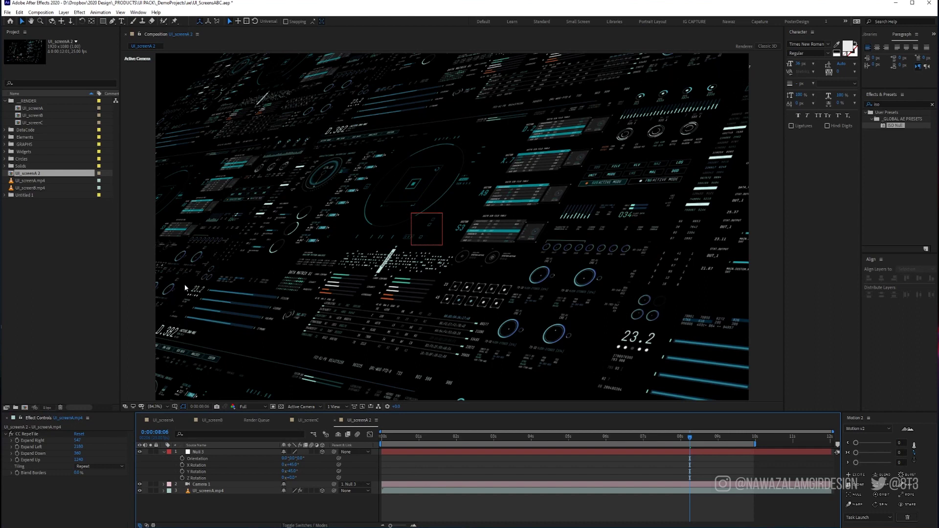
click(383, 286)
click(262, 511)
click(200, 484)
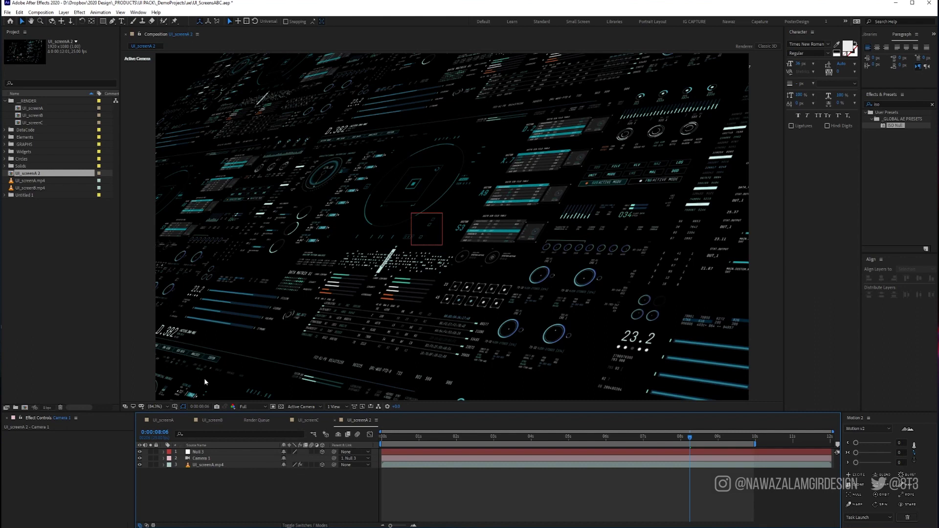
Expand the Solids folder in the project and add a full-frame black solid above the null in UI_screenA 2
click(5, 166)
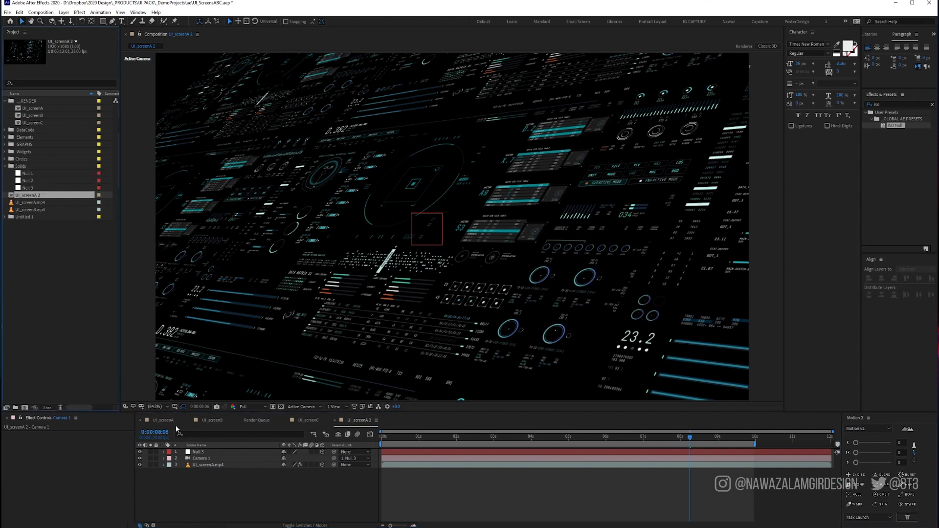
right_click(257, 482)
mouse_move(301, 398)
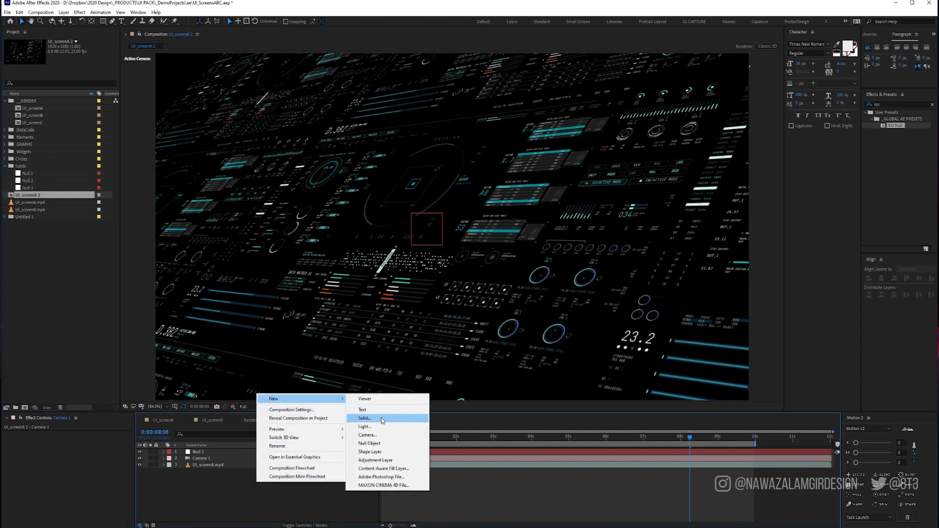
click(383, 419)
click(406, 245)
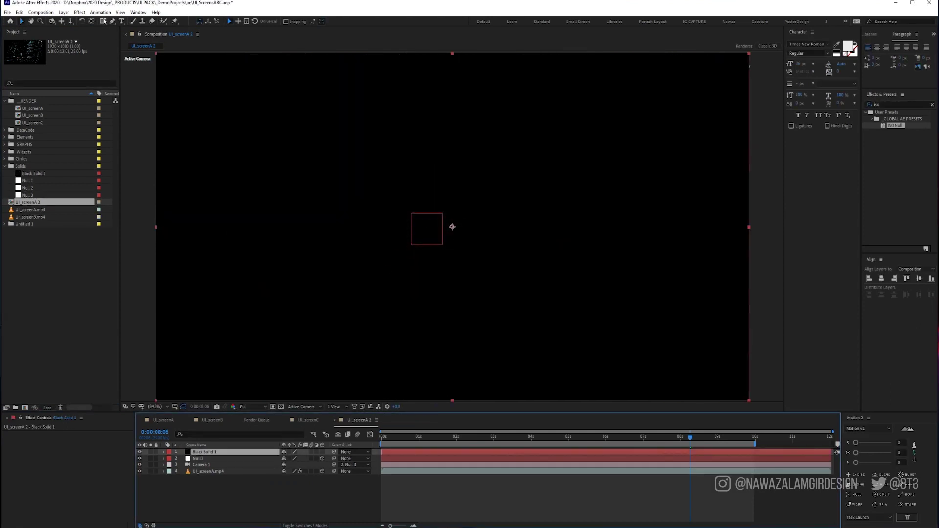
Hide the black solid and draw a closed five-point mask on it with the Pen tool, slanted around the central interface area
click(141, 452)
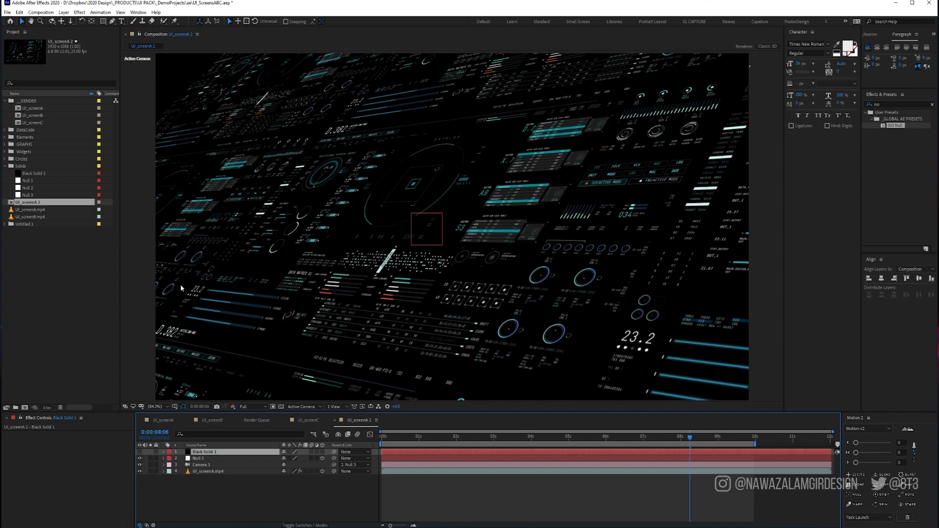
click(140, 452)
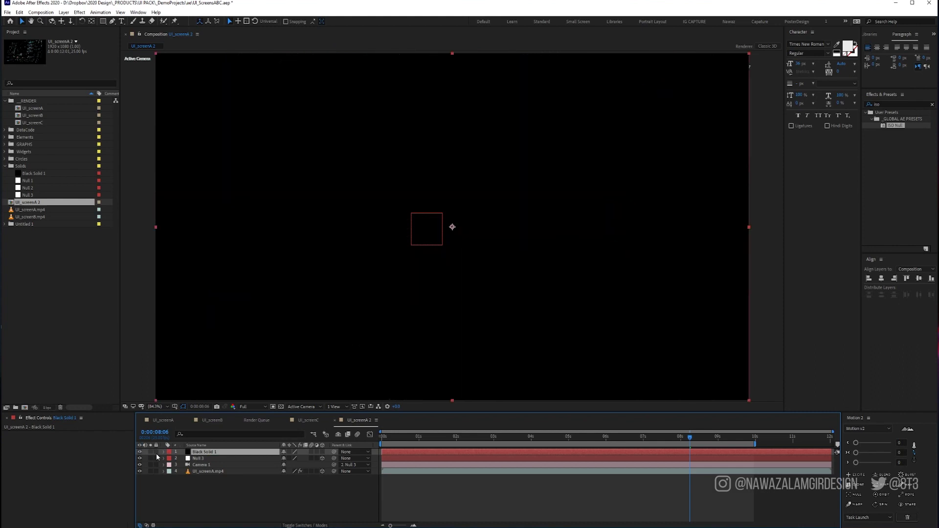
click(140, 452)
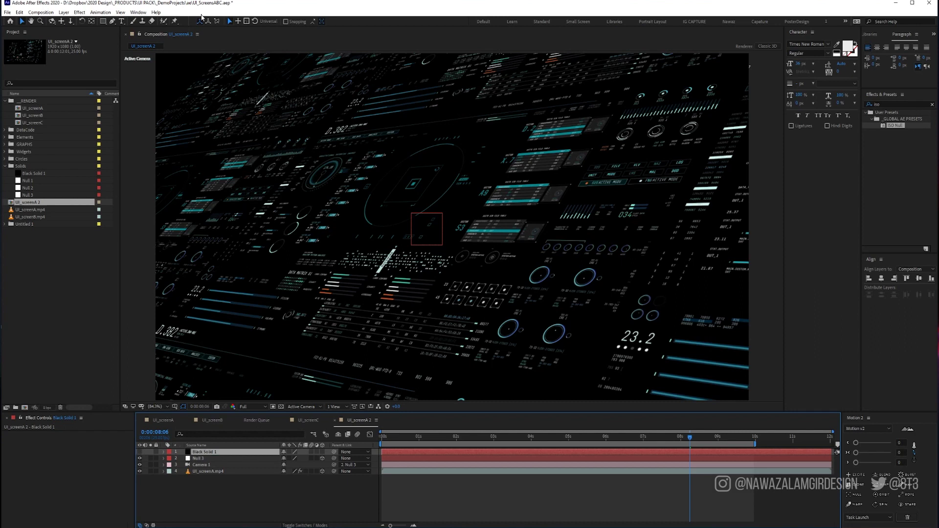
click(112, 22)
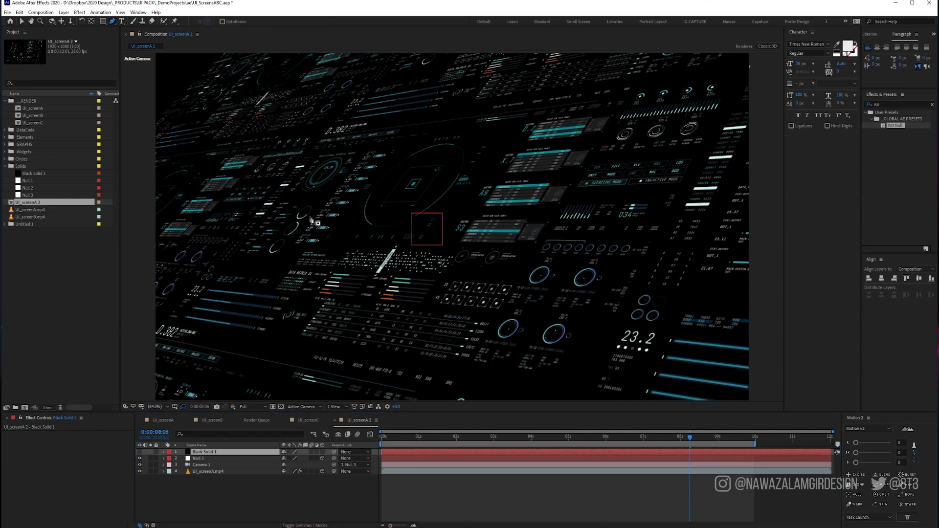
key(comma)
key(comma)
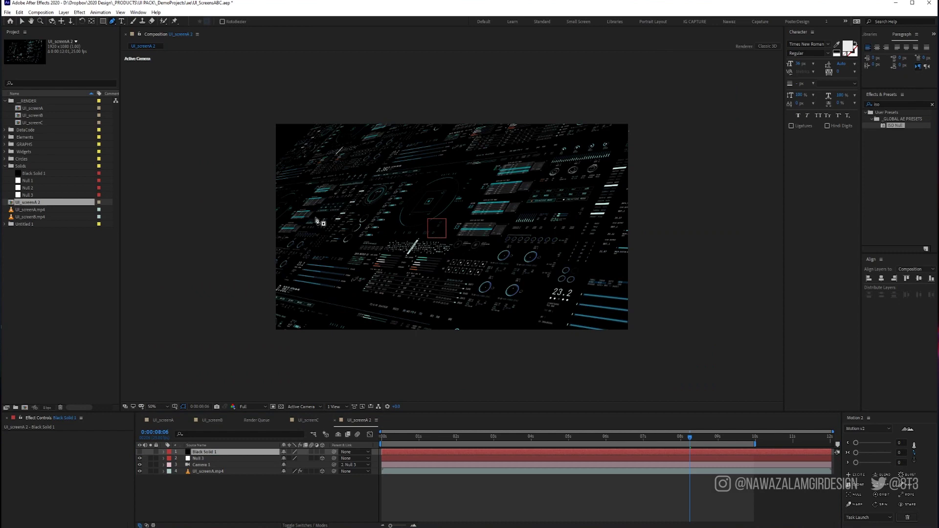
click(268, 238)
click(357, 114)
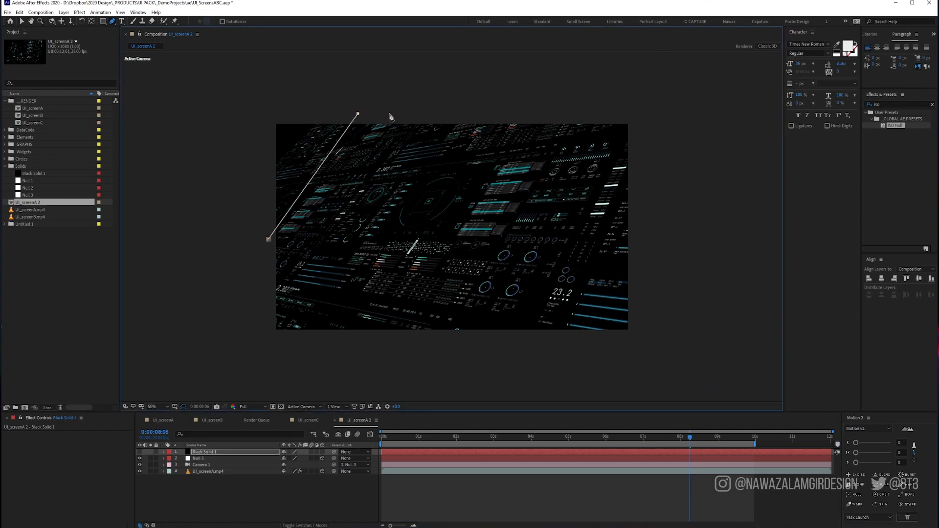
click(623, 109)
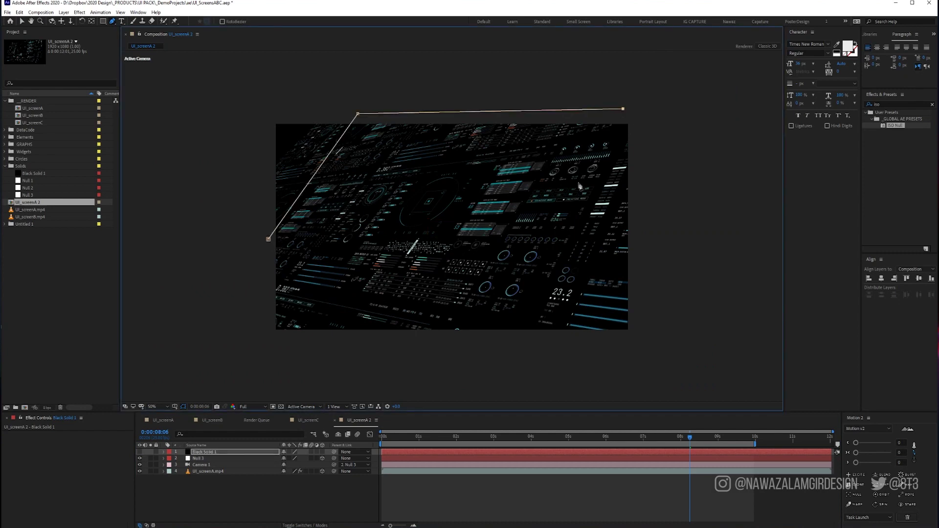
click(506, 359)
click(259, 335)
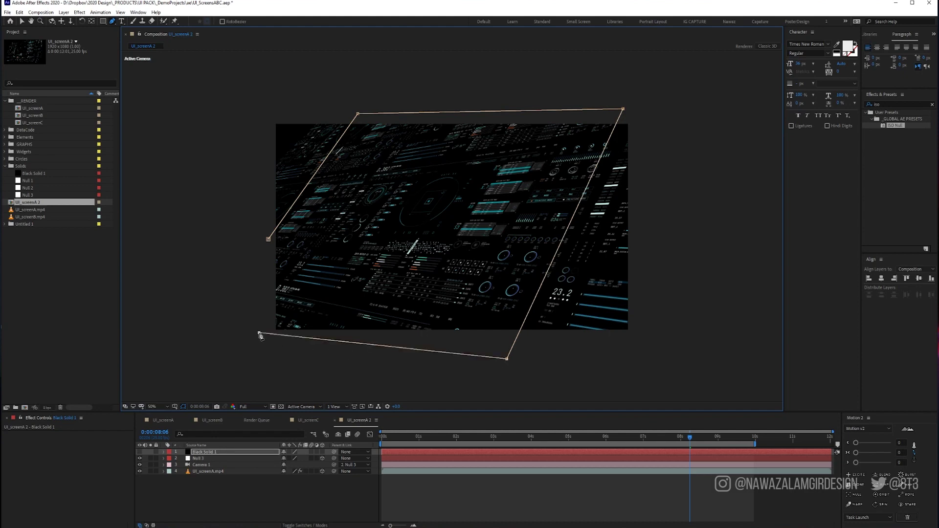
click(268, 239)
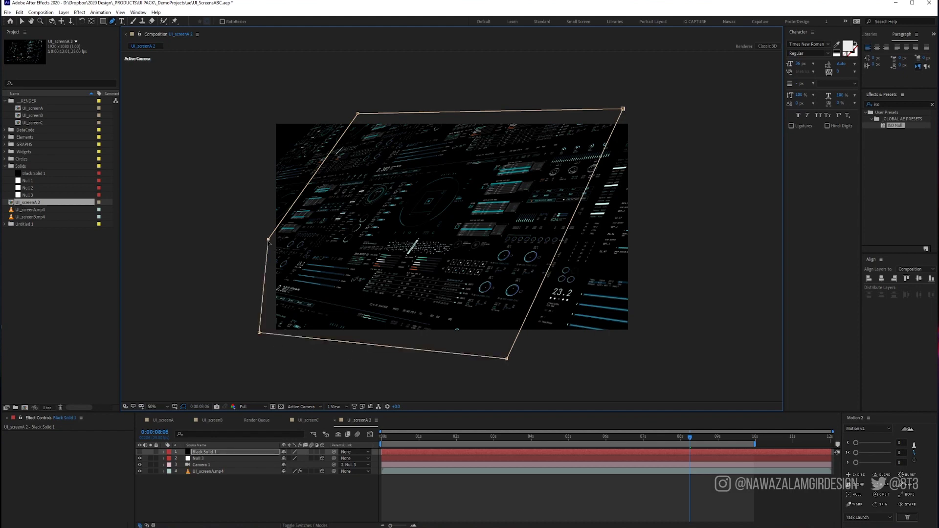
Apply a Fill effect to the masked solid, set its color to white, and make the layer visible again
click(200, 455)
key(ctrl+space)
text(f)
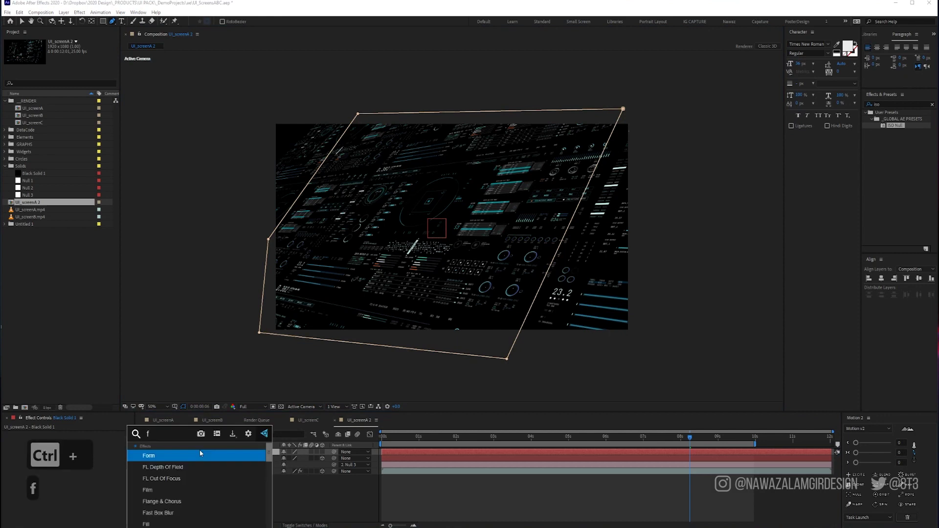
text(ill)
click(192, 455)
click(78, 454)
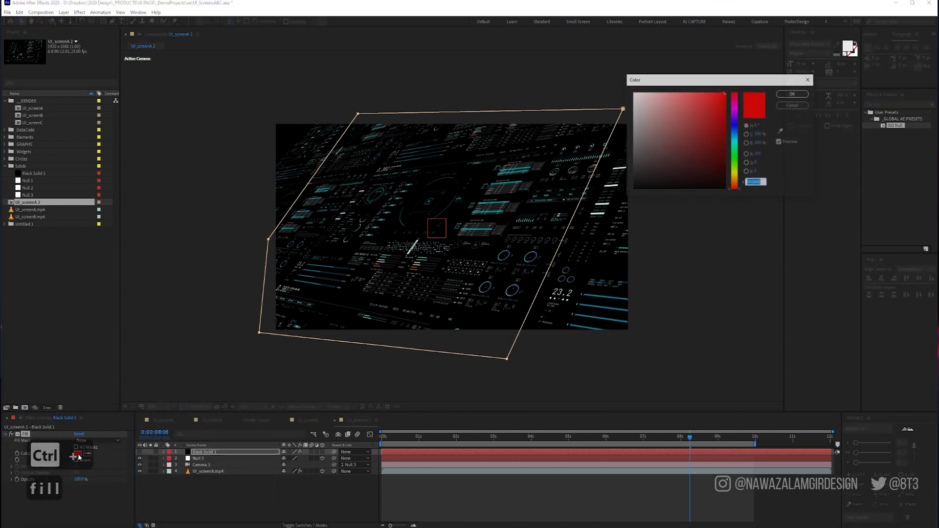
click(635, 94)
click(792, 94)
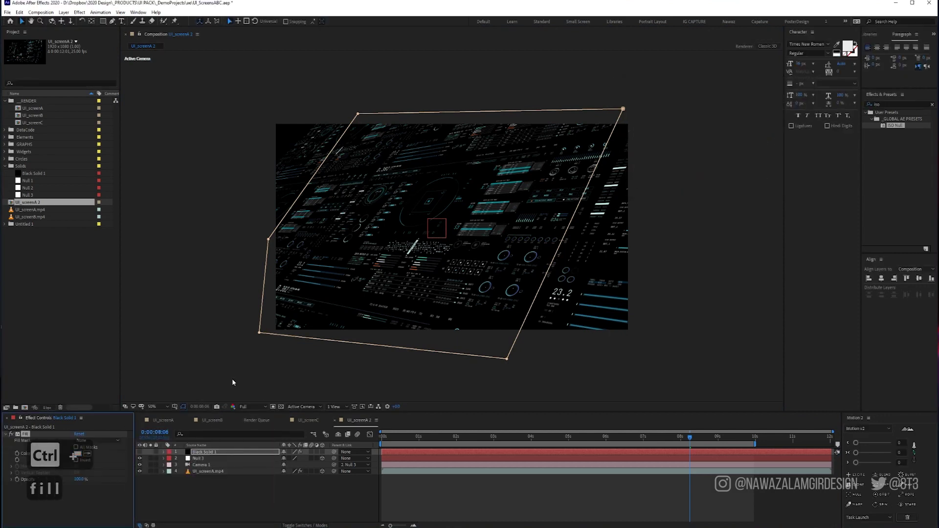
click(205, 505)
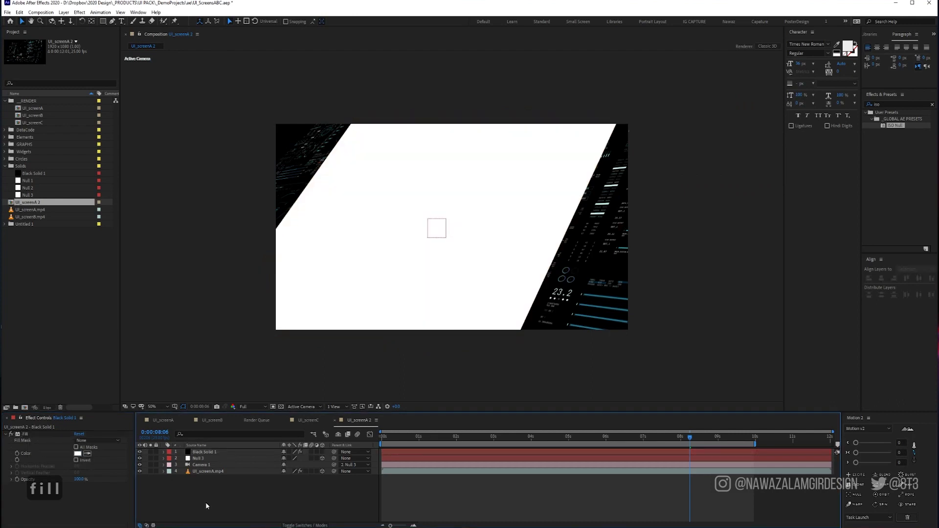
Feather the solid's mask by about 376 pixels to give it very soft edges
click(202, 452)
key(ctrl+shift+n)
key(f)
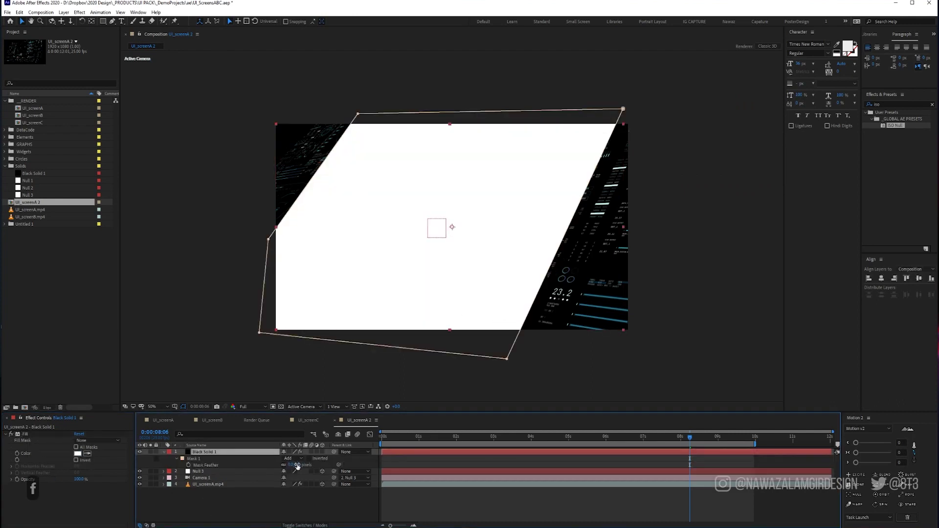
drag(295, 464, 323, 465)
drag(382, 454, 446, 443)
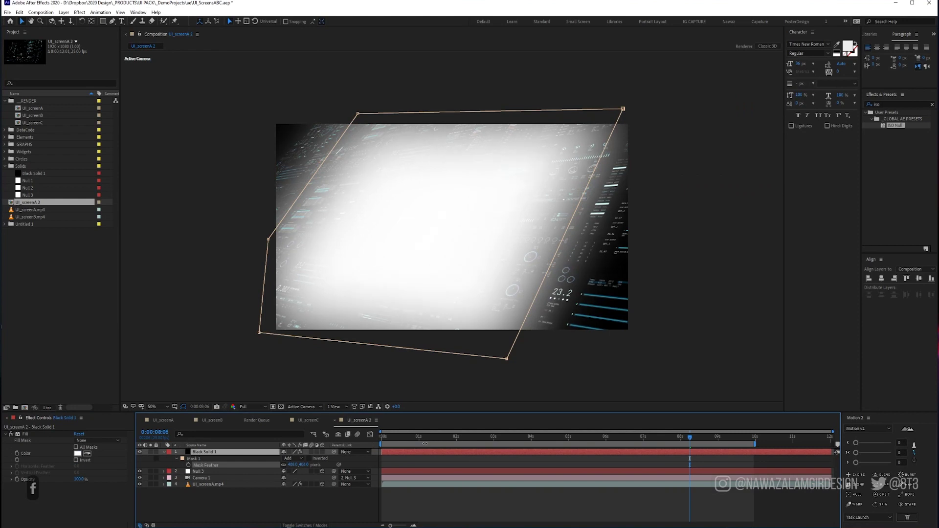
key(Return)
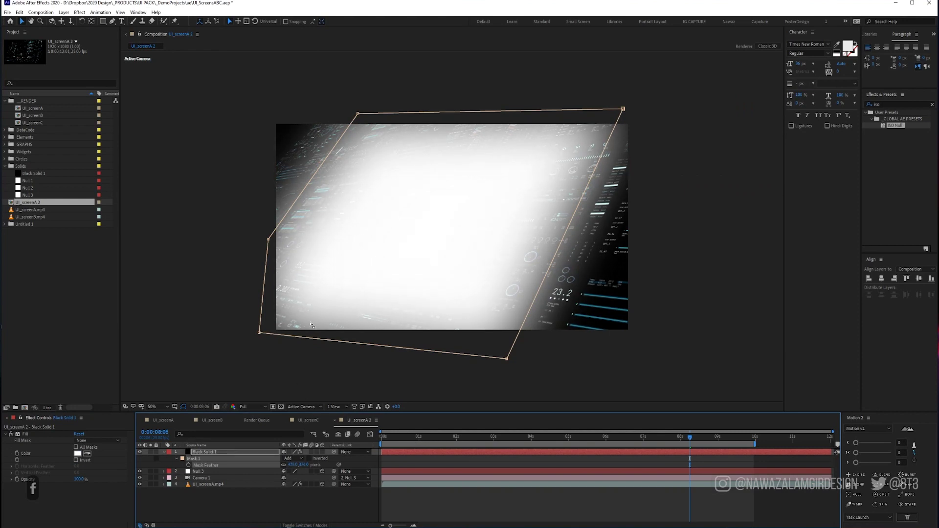
click(259, 506)
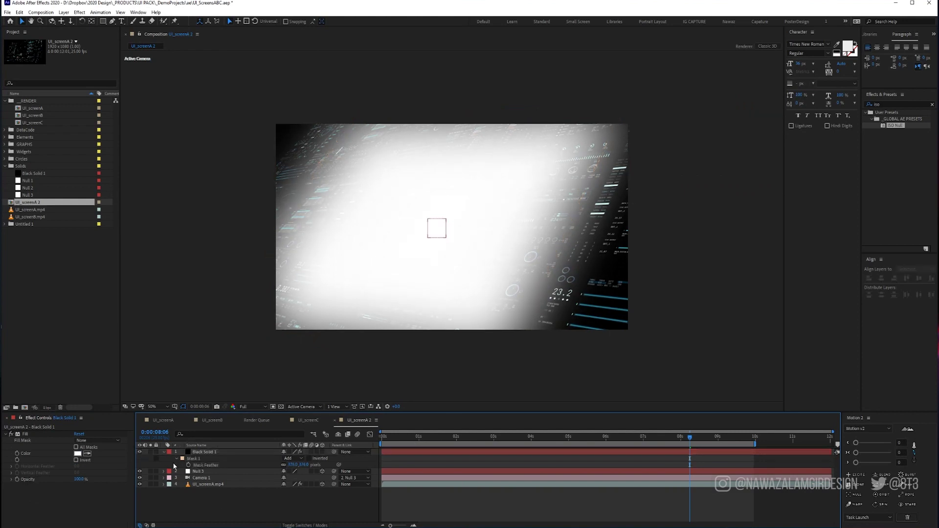
Rename the masked solid layer to blurMap and hide it
click(201, 453)
key(Return)
text(blue)
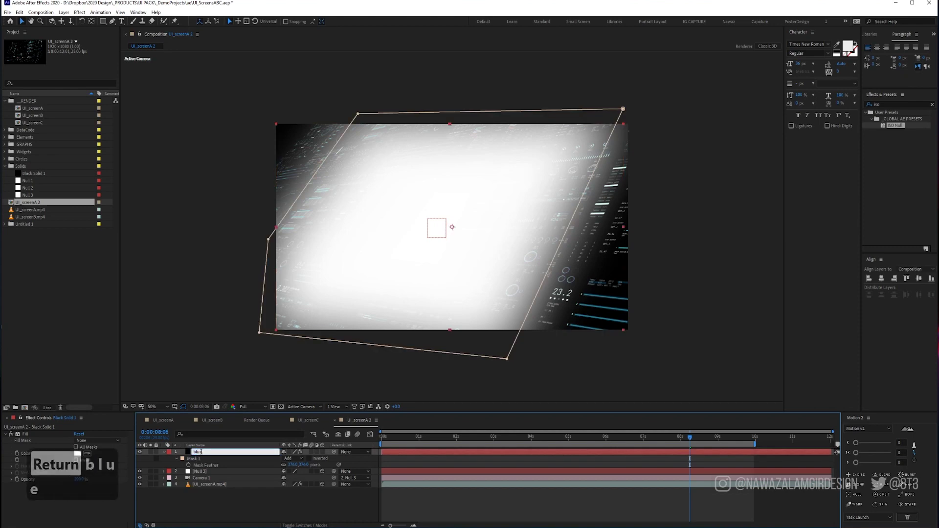
key(BackSpace)
text(r)
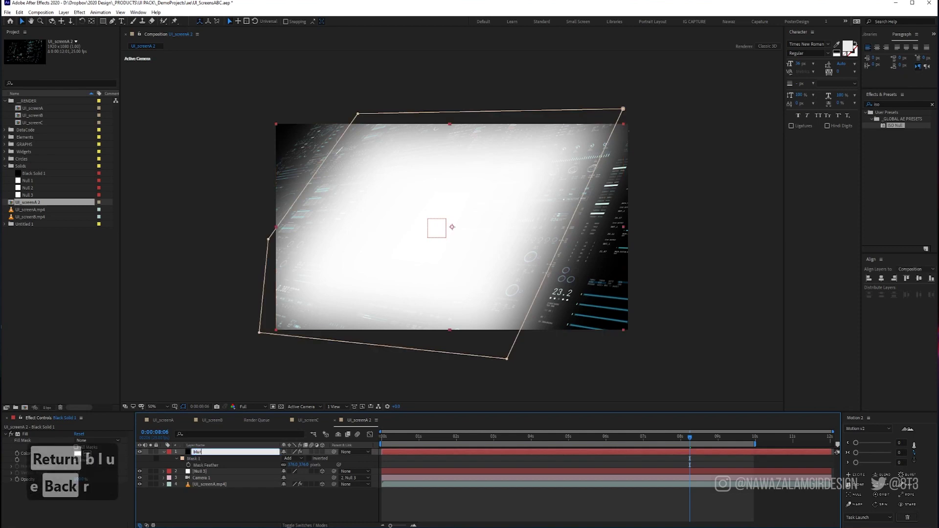
text(Map)
key(Return)
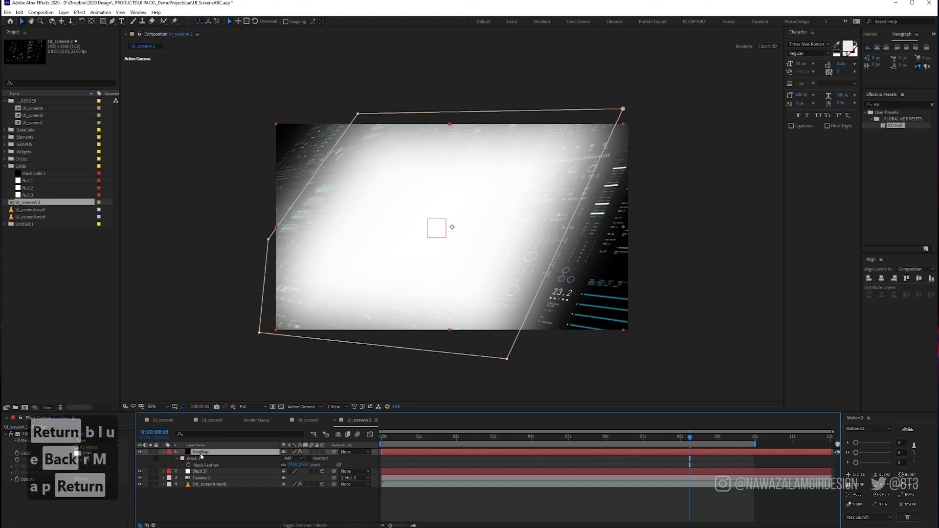
click(140, 452)
click(198, 494)
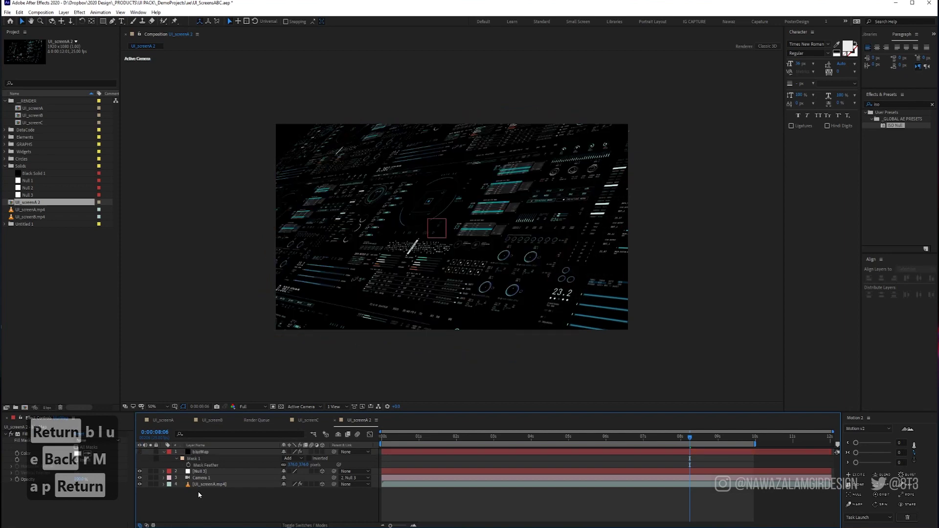
Add an adjustment layer above blurMap and apply the Camera Lens Blur effect to it
right_click(387, 498)
mouse_move(457, 410)
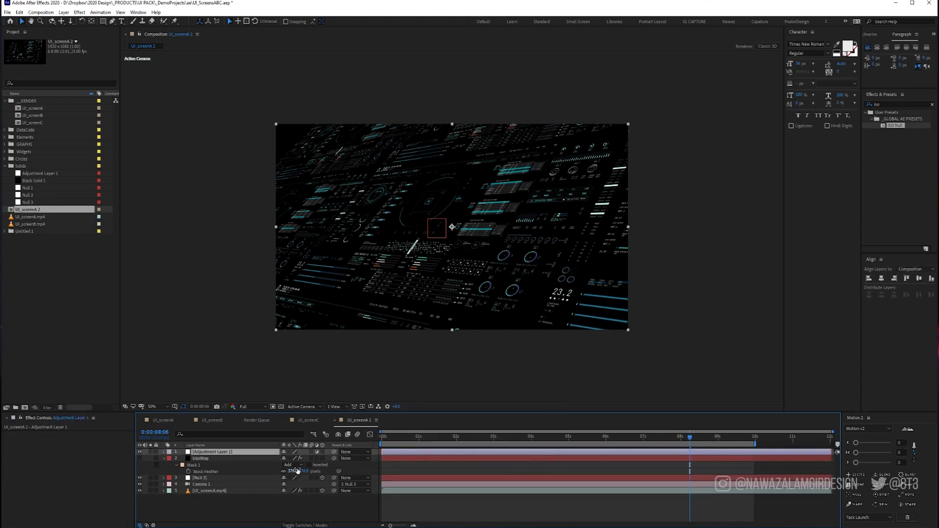
click(875, 105)
text(ca)
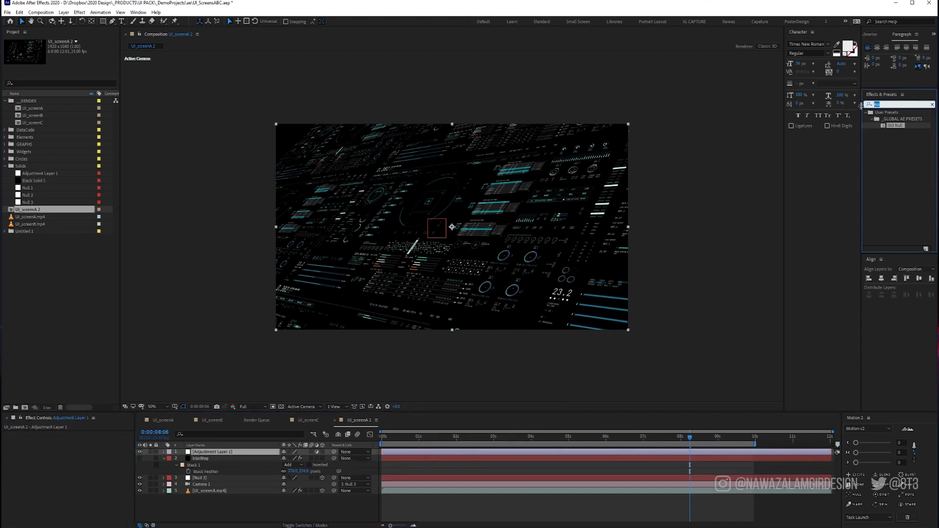
text(mera len)
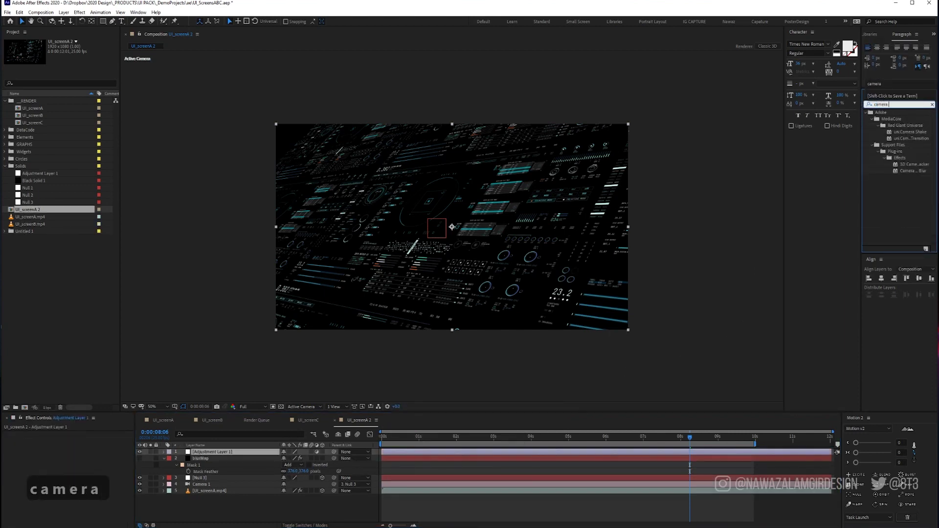
double_click(905, 139)
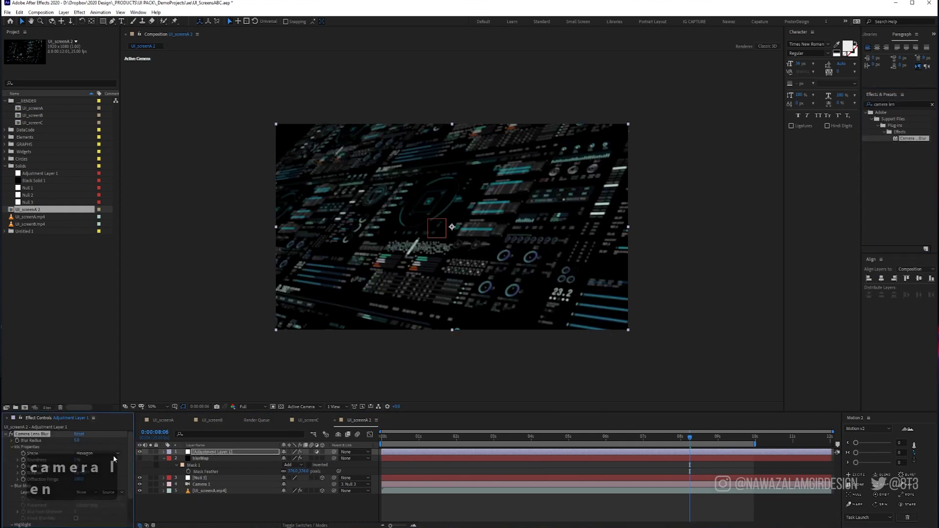
Set the Camera Lens Blur's Blur Radius to 15 and dock the effect controls beside the composition view
click(77, 440)
text(15)
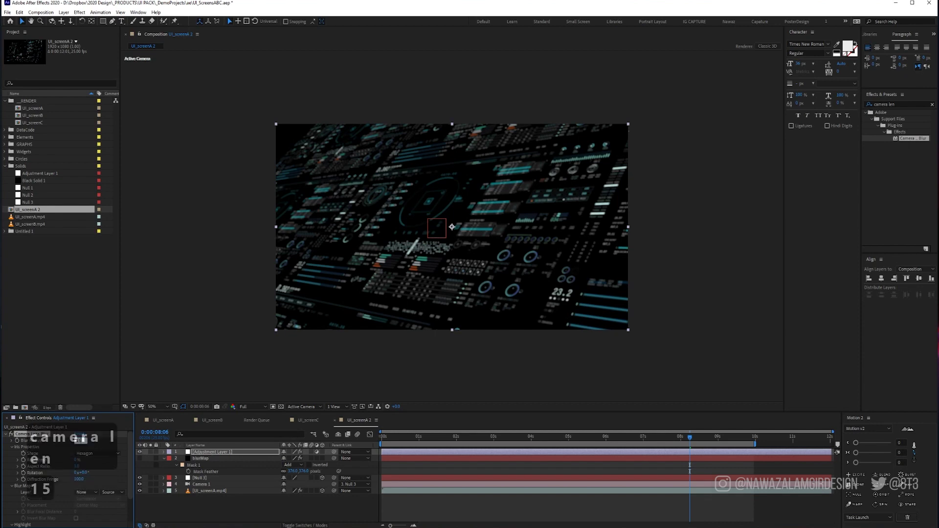
key(Return)
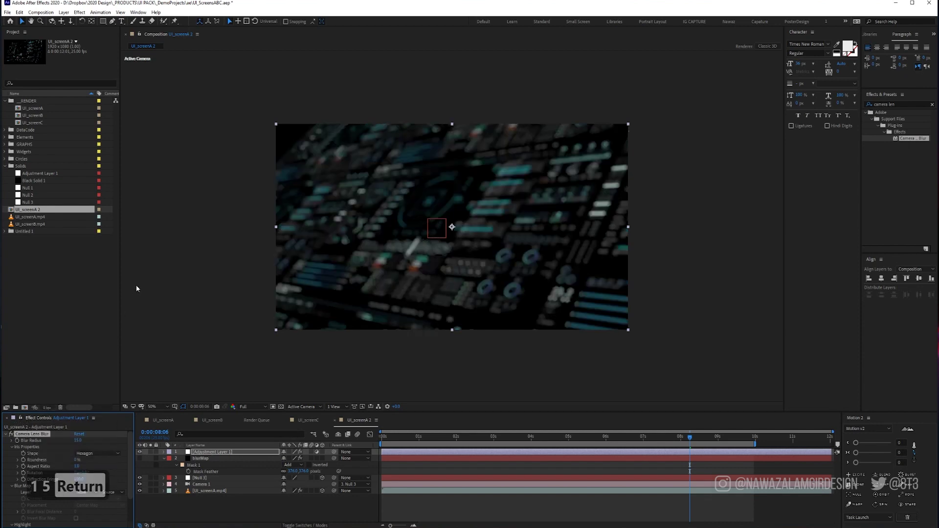
drag(28, 423, 125, 351)
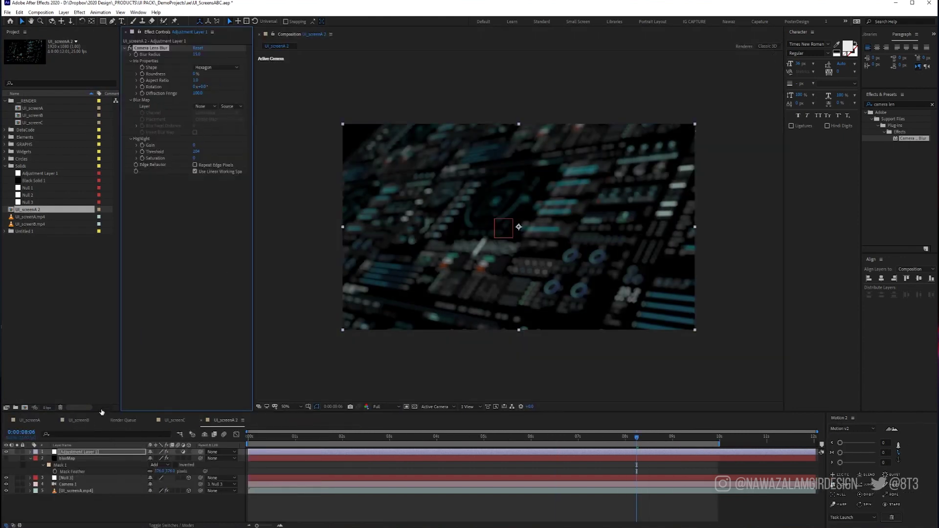
Use blurMap with Effects & Masks as the Camera Lens Blur's blur map, invert it, and set Blur Radius to 43
click(74, 451)
click(142, 49)
click(205, 106)
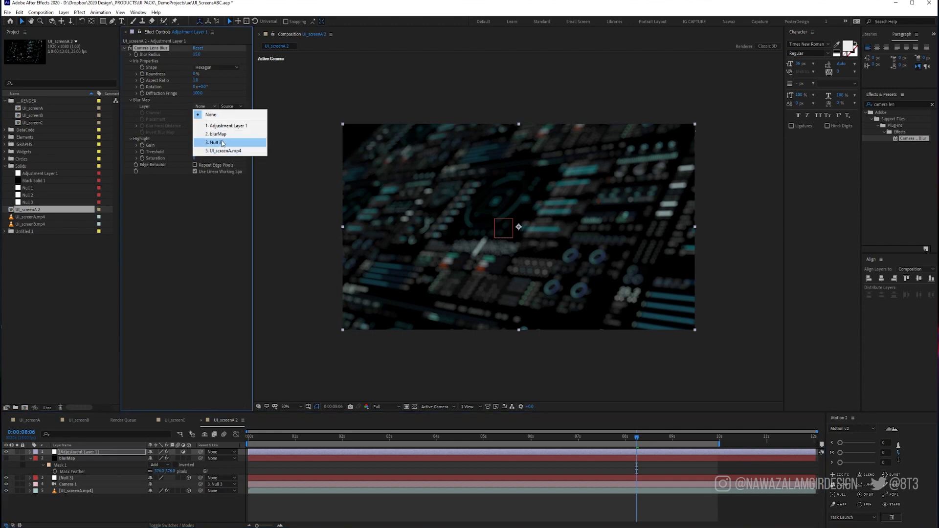
click(217, 134)
click(229, 106)
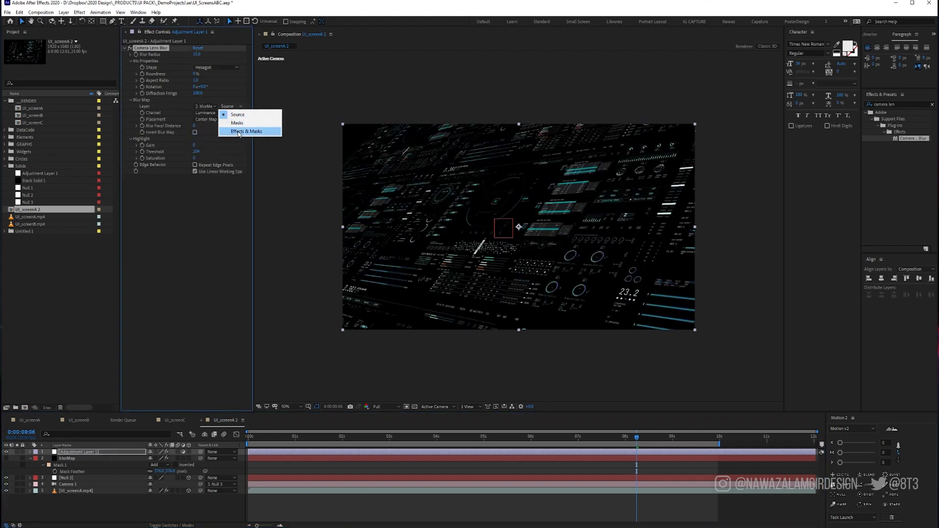
click(239, 131)
click(195, 133)
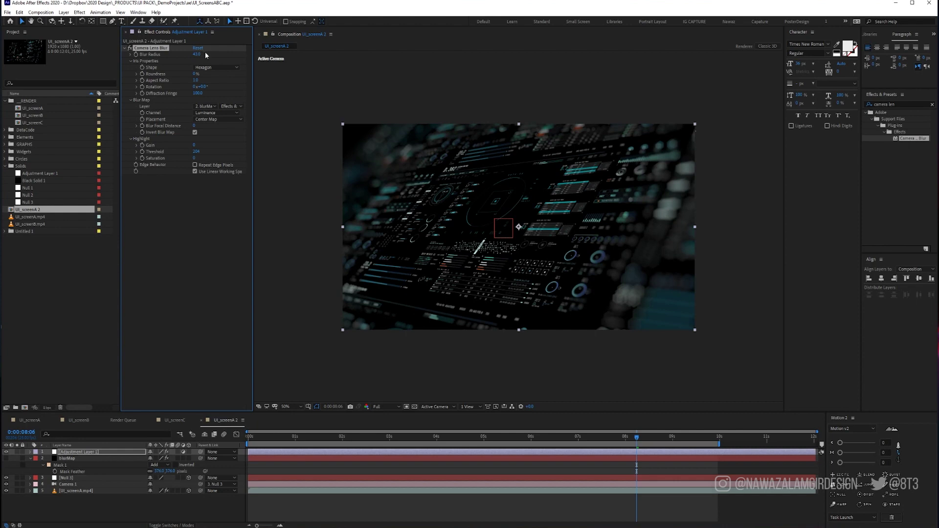
click(138, 506)
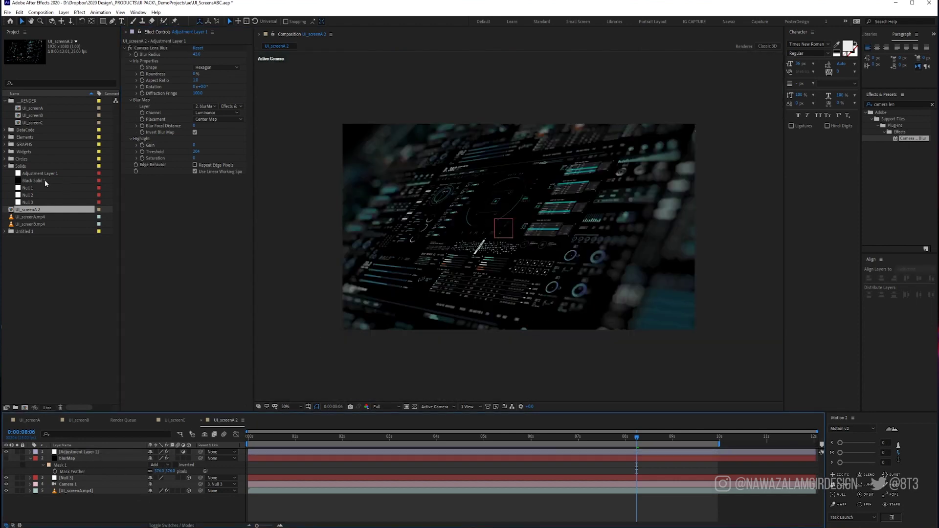
Place Black Solid 1 beneath the UI_screenA.mp4 layer and apply the 4-Color Gradient effect to it
drag(46, 180, 225, 521)
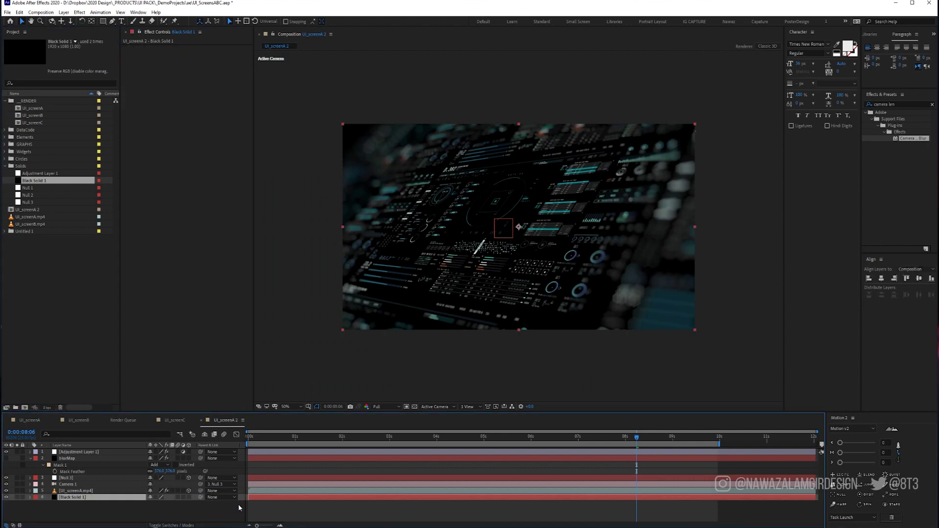
key(ctrl+space)
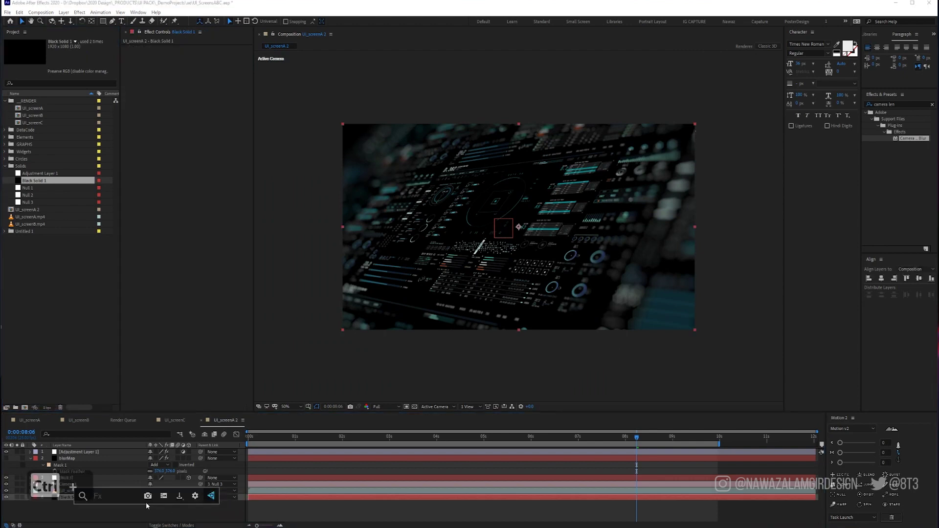
text(cam)
key(Down)
key(Down)
key(Return)
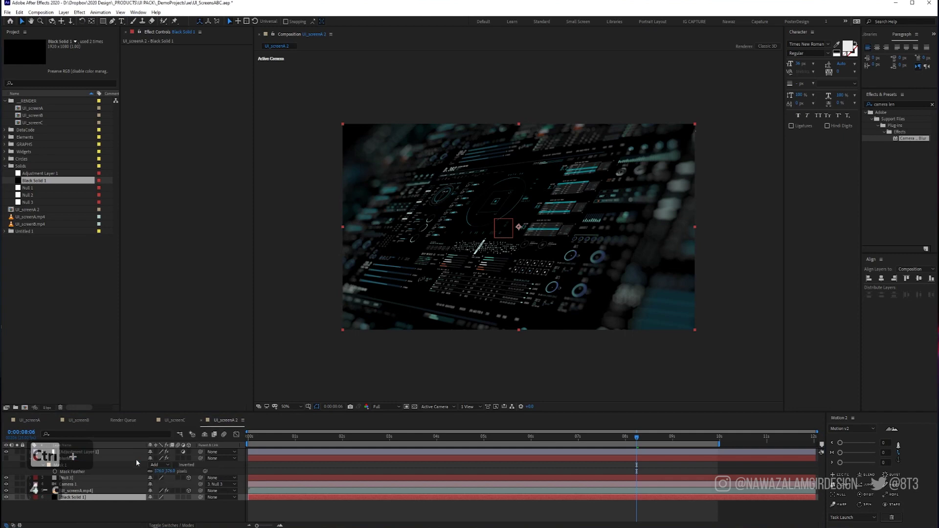
Set the UI_screenA.mp4 layer's blending mode to Screen
key(ctrl+Up)
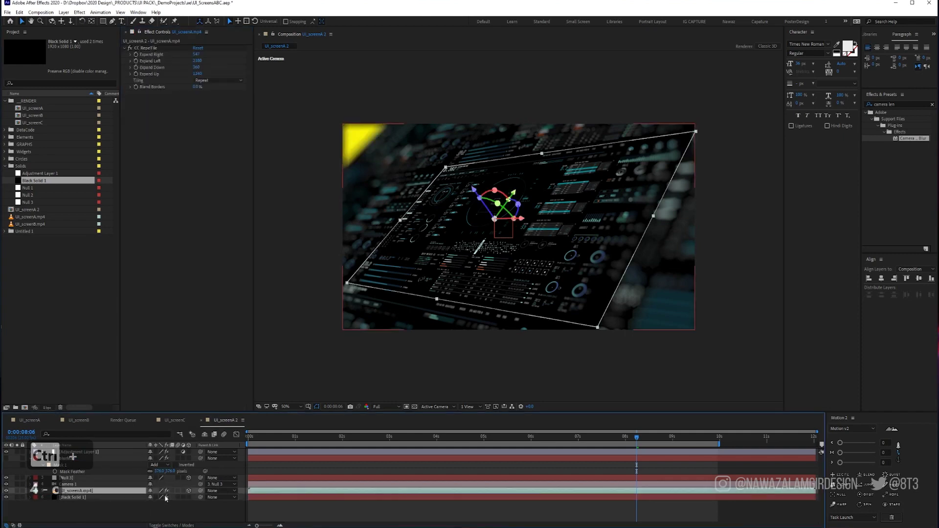
click(170, 525)
click(159, 490)
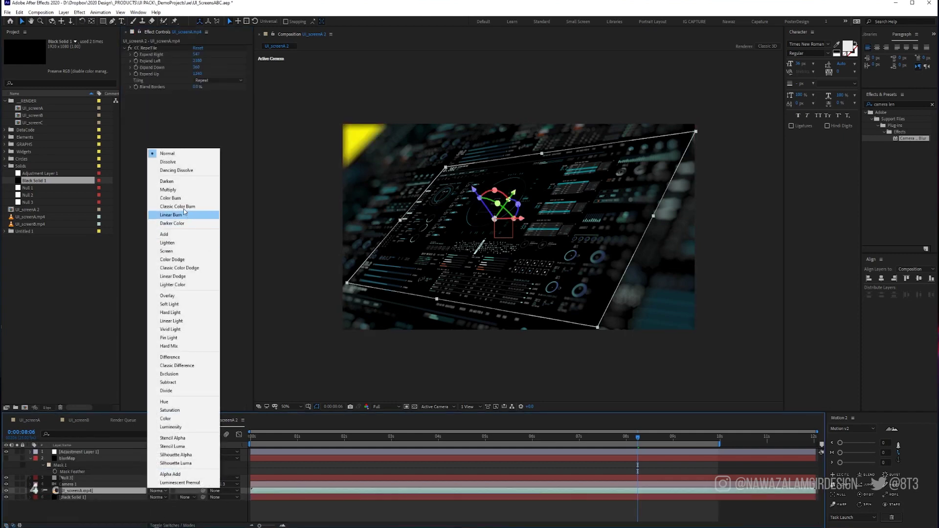
click(174, 252)
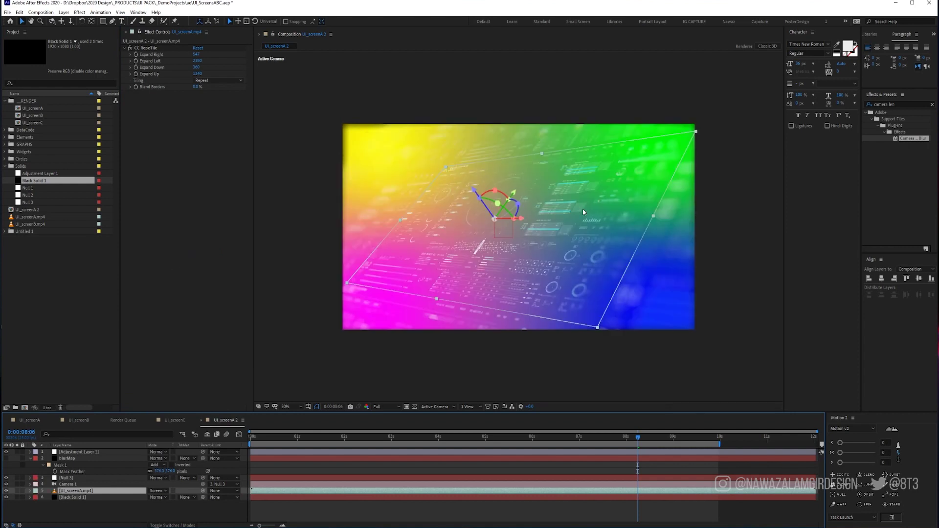
Set Color 1 of the black solid's 4-Color Gradient to a near-black blue
click(93, 497)
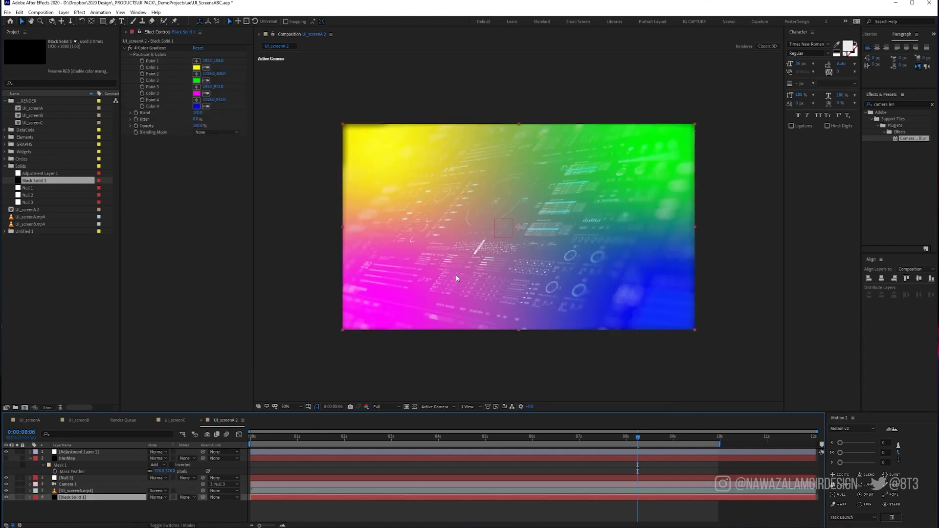
click(197, 67)
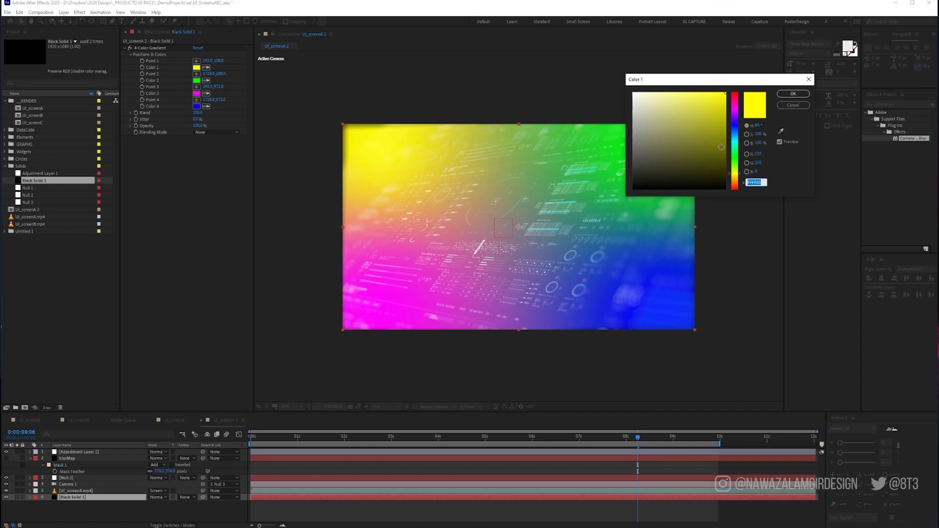
click(734, 133)
click(718, 180)
drag(718, 180, 720, 186)
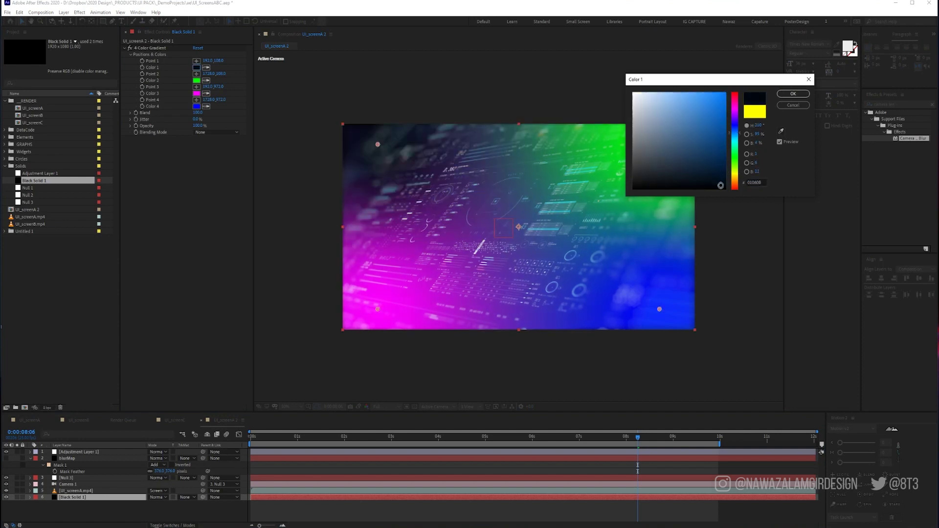
click(800, 94)
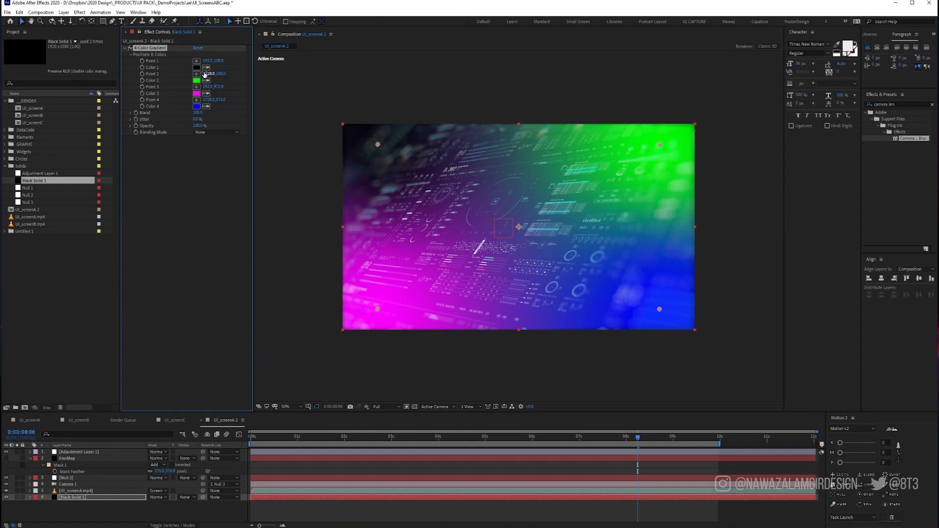
Sample the near-black Color 1 into Color 2, Color 3 and Color 4 of the gradient
click(206, 80)
click(197, 67)
click(206, 93)
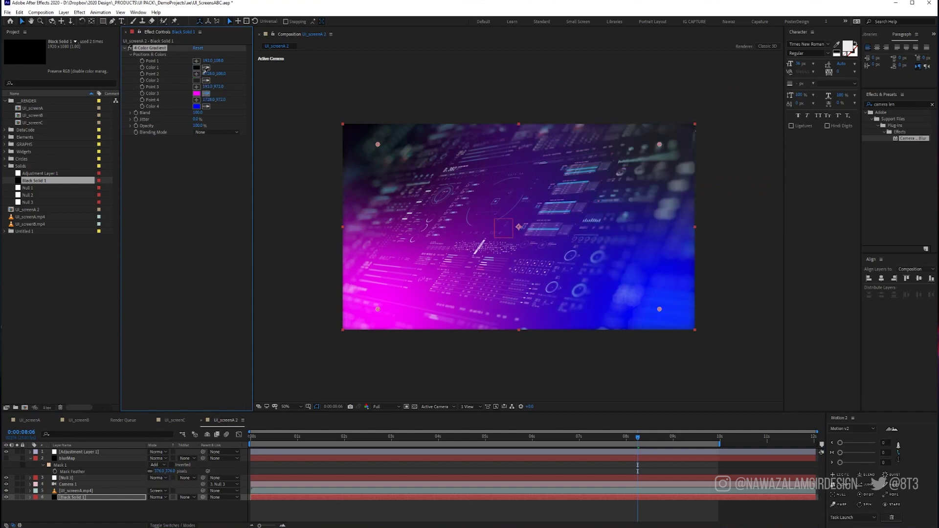
click(197, 67)
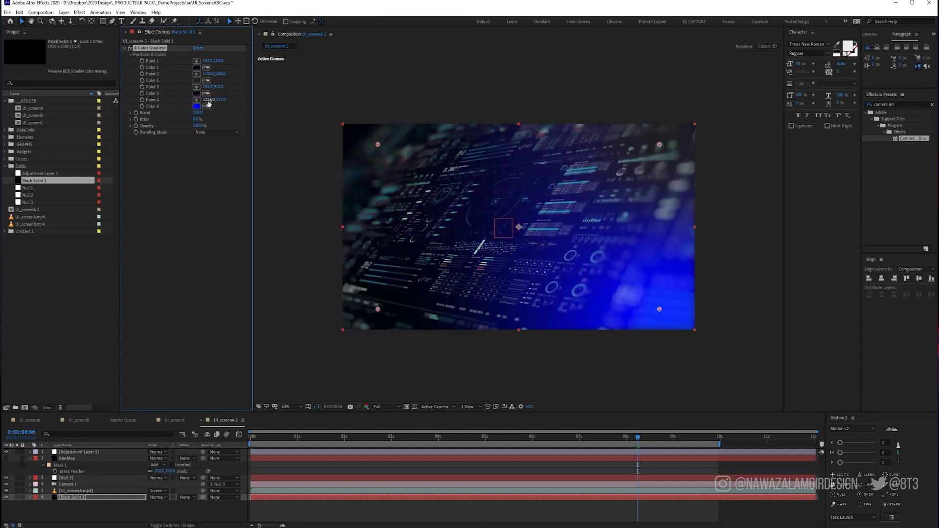
click(201, 67)
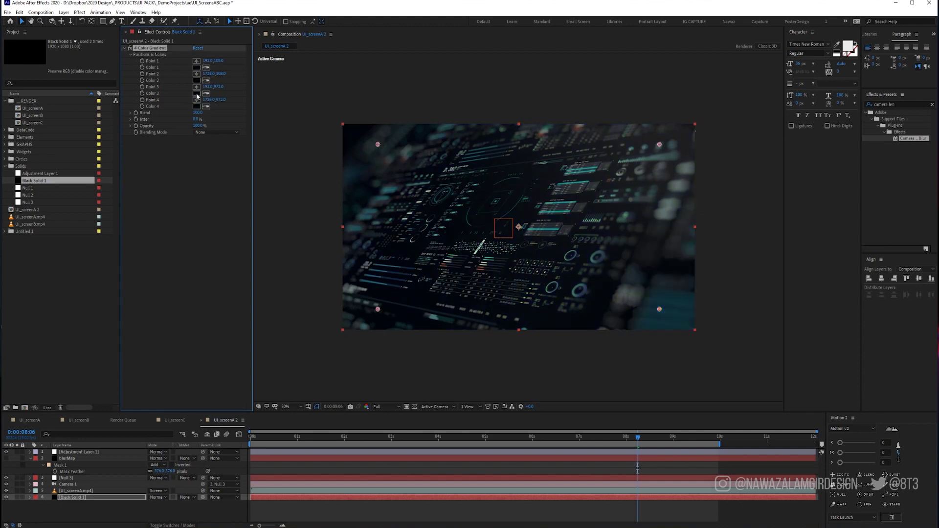
Set the gradient's Color 2 to a very dark teal
click(607, 143)
click(196, 80)
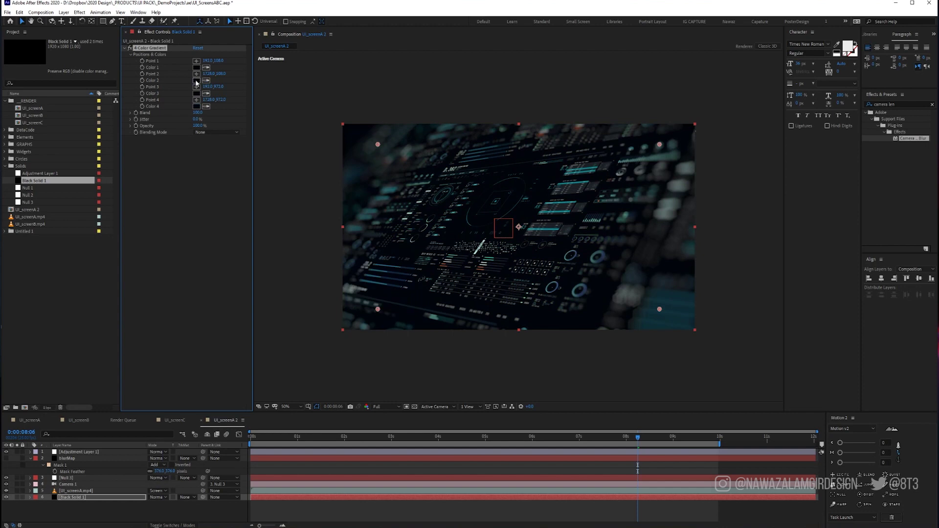
click(734, 142)
click(706, 171)
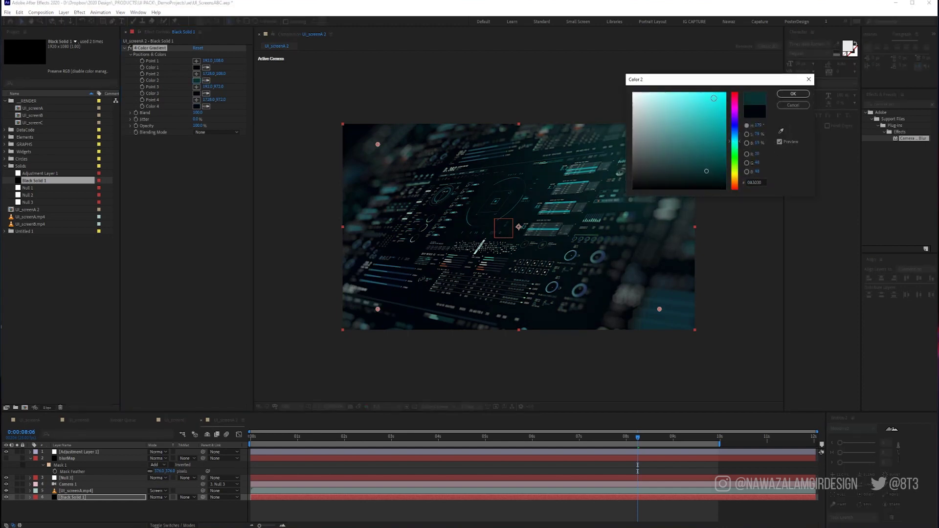
drag(709, 79, 778, 51)
drag(772, 147, 764, 148)
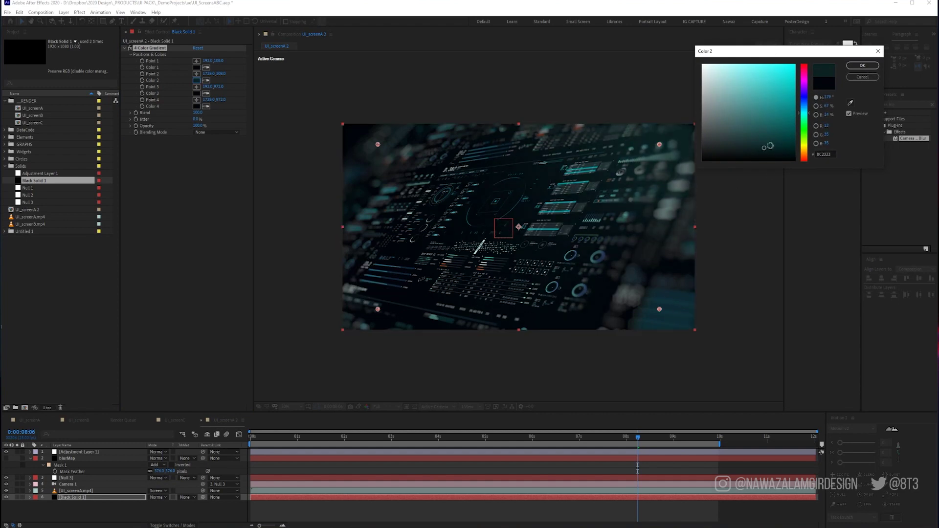
click(862, 65)
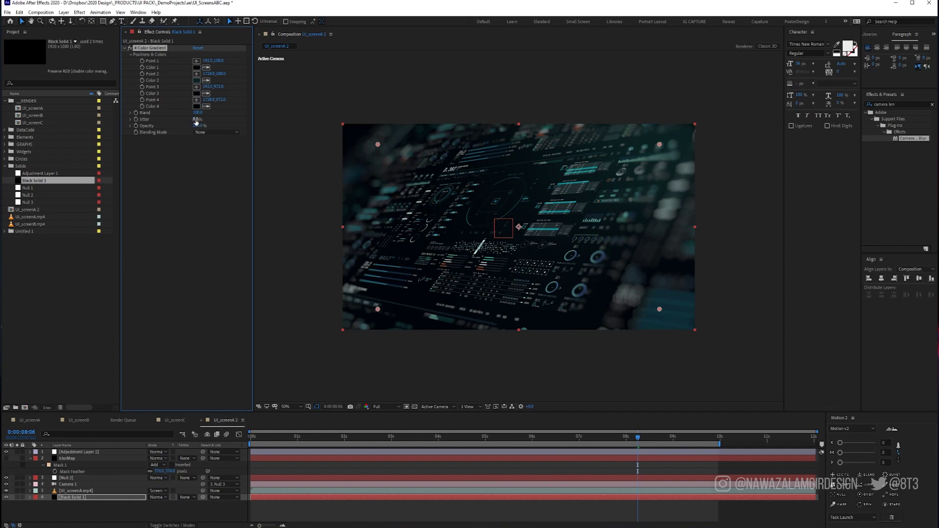
Increase the 4-Color Gradient's Jitter and open its Color 3 for editing
drag(197, 119, 279, 116)
click(196, 93)
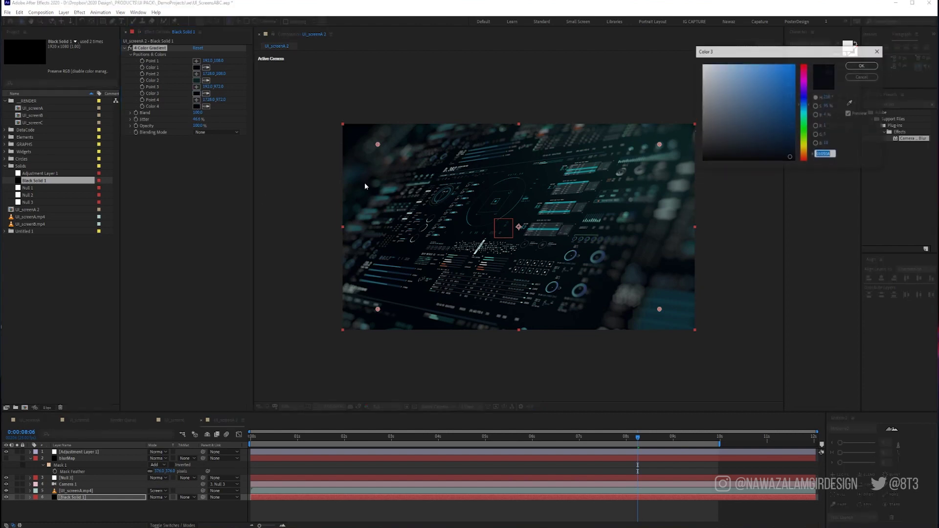
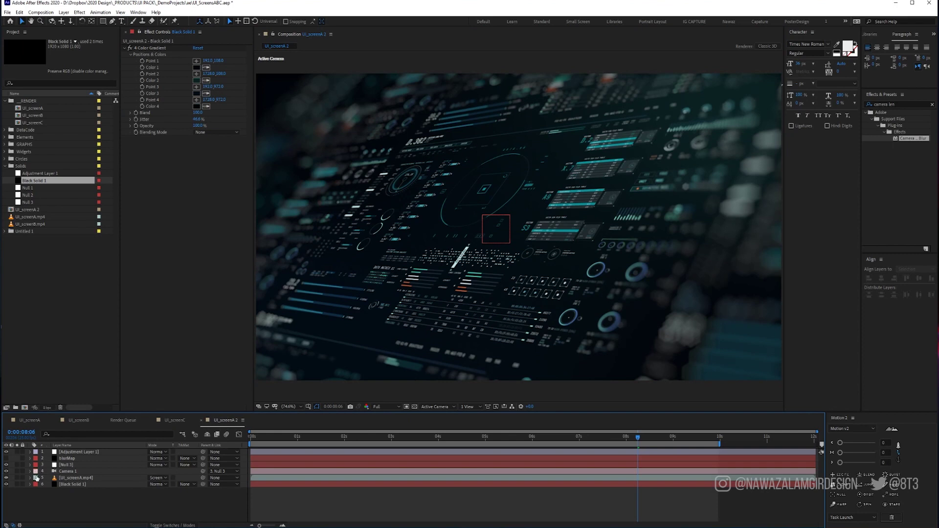
click(77, 478)
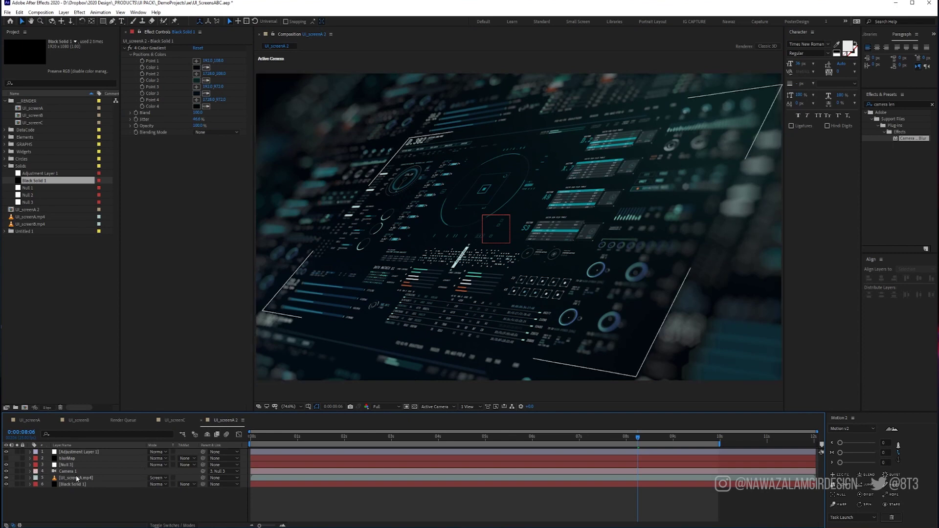
click(427, 283)
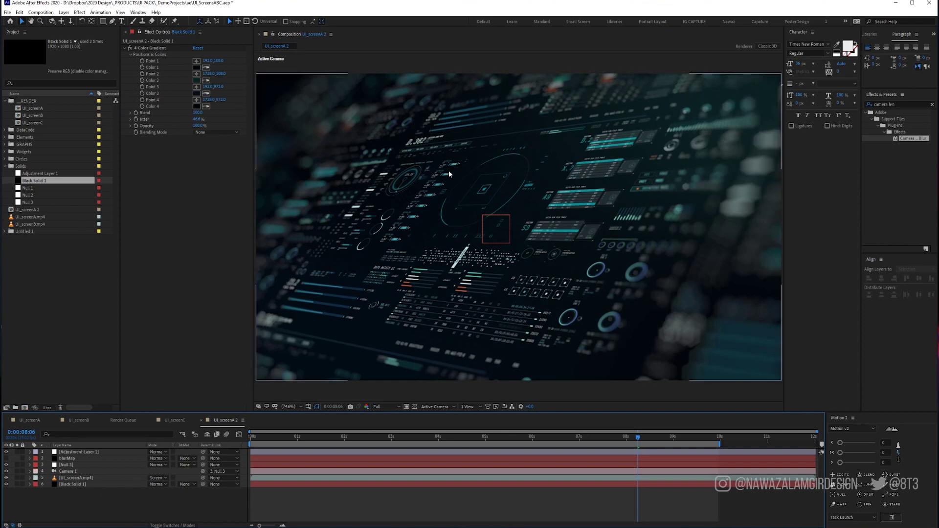
Apply the Noise effect to the adjustment layer with Amount of Noise at 4% and color noise turned off
click(88, 453)
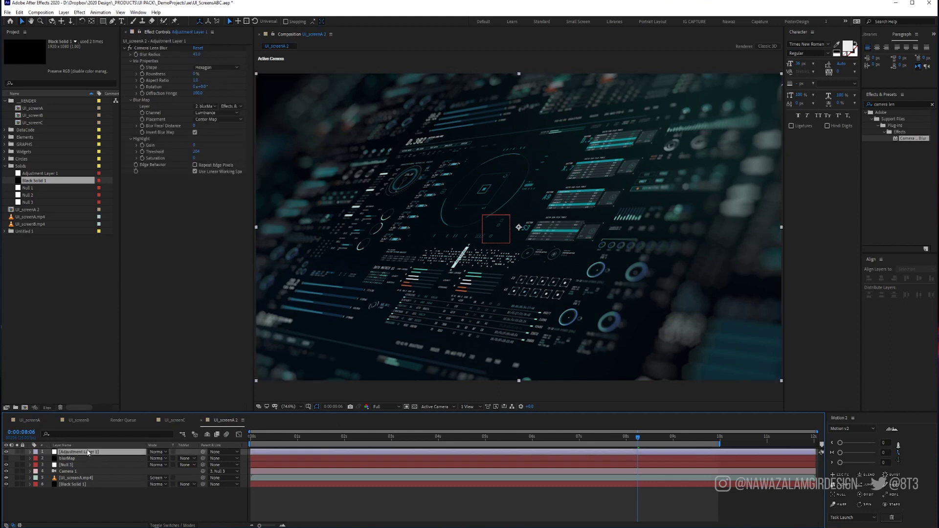
key(ctrl+space)
text(noise)
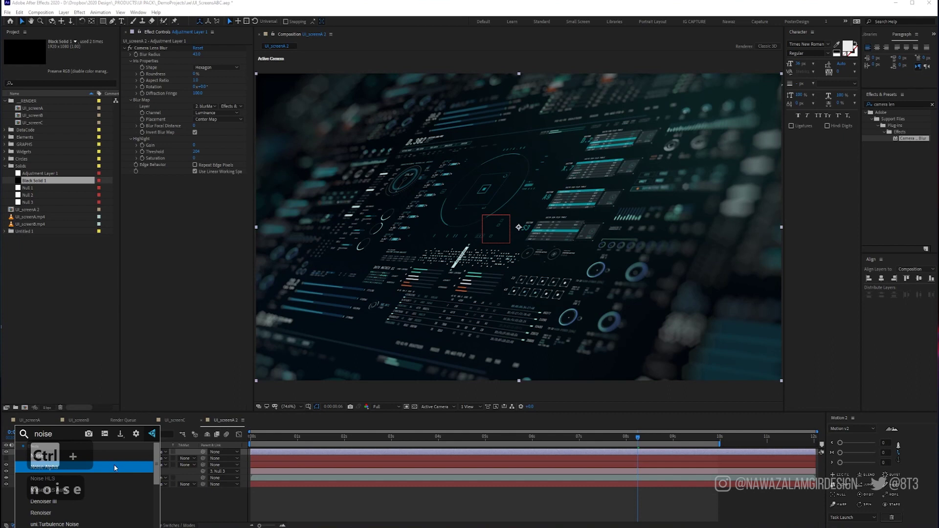
click(107, 456)
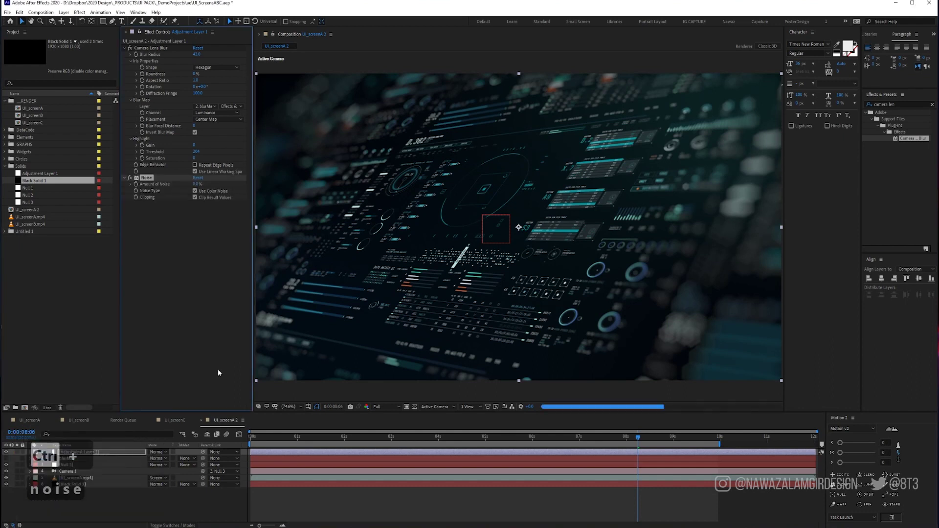
drag(196, 184, 199, 187)
click(198, 185)
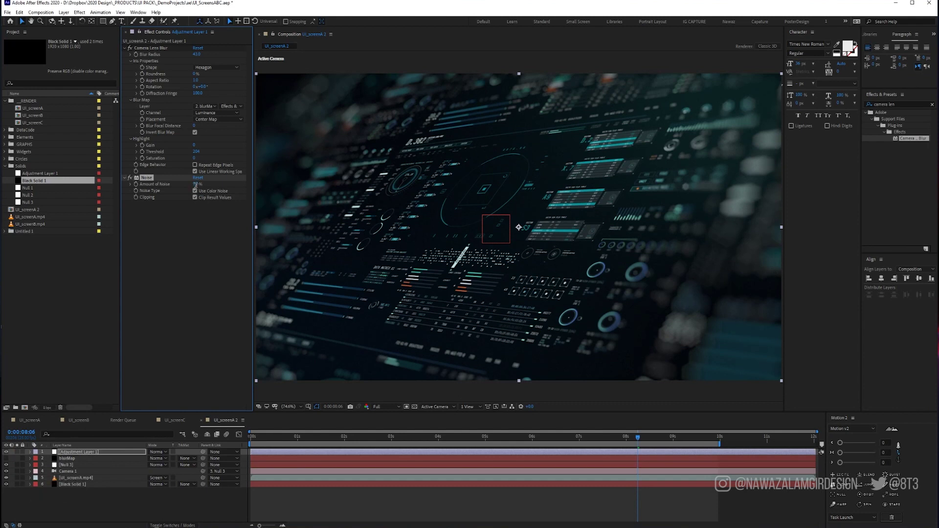
text(4)
key(Return)
Duplicate the UI_screenA.mp4 layer
ctrl+click(78, 484)
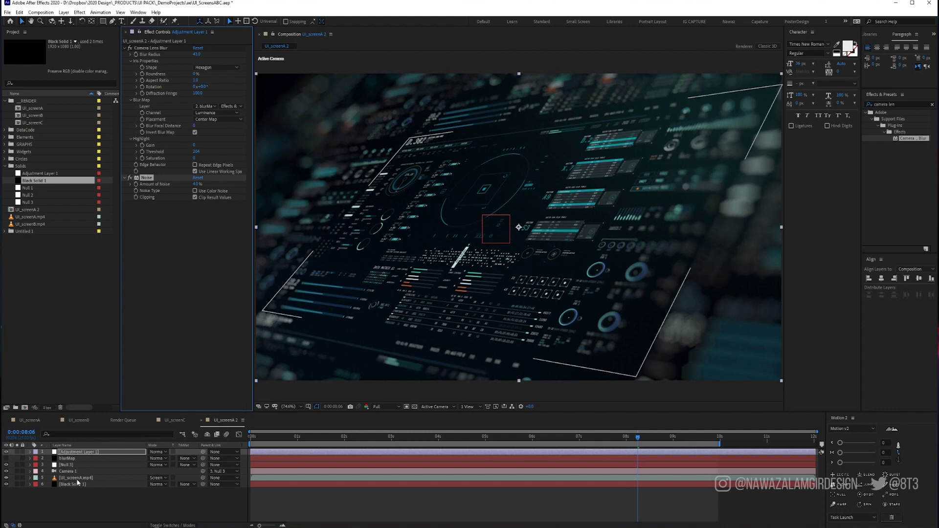
click(77, 478)
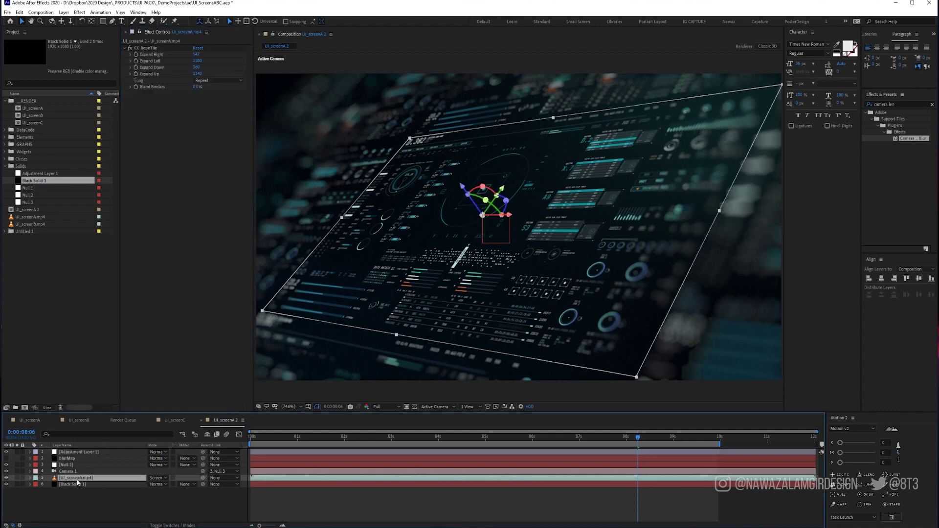
key(ctrl+d)
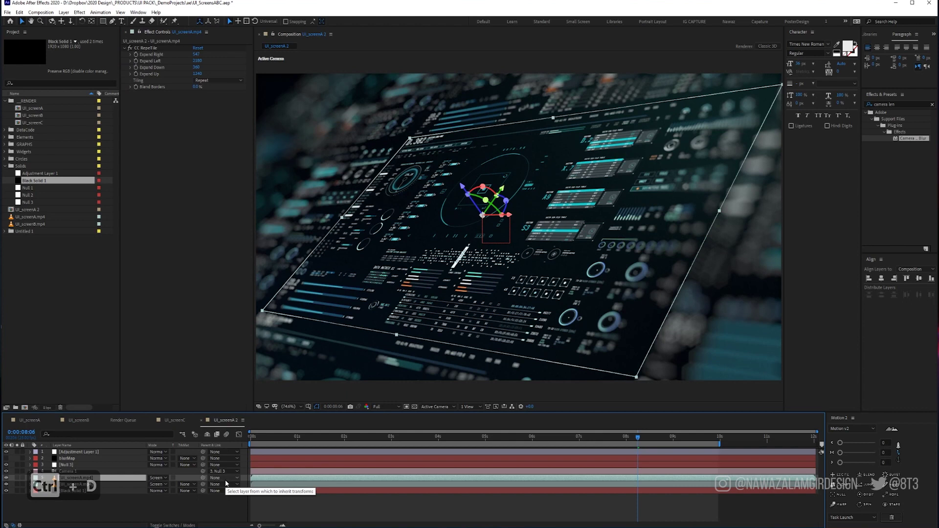
click(131, 504)
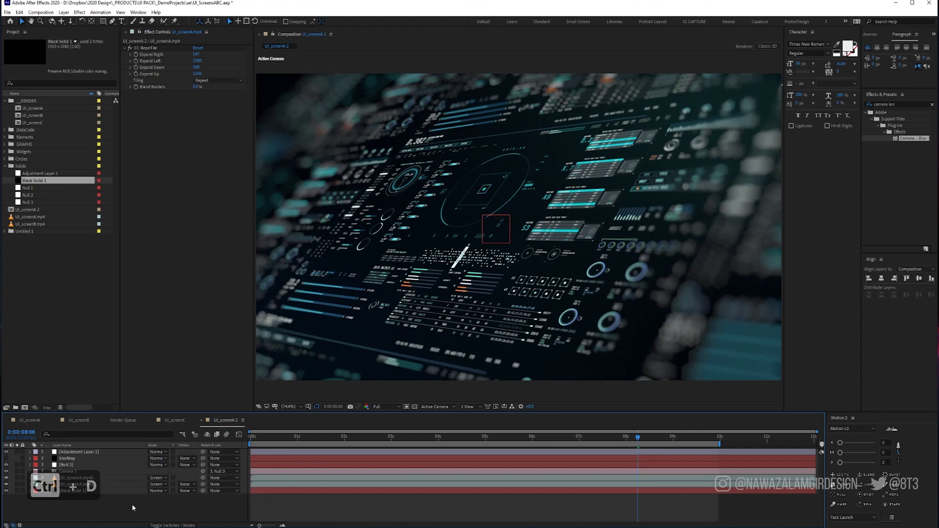
Offset the duplicate UI_screenA.mp4 layer slightly in depth and lower its opacity to 15%
click(118, 477)
key(p)
drag(174, 485, 126, 480)
key(t)
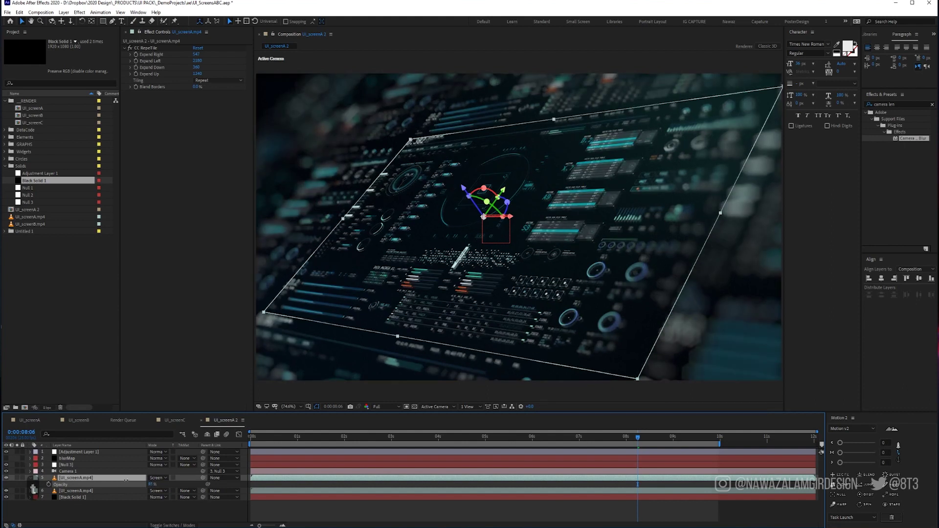
drag(124, 480, 122, 479)
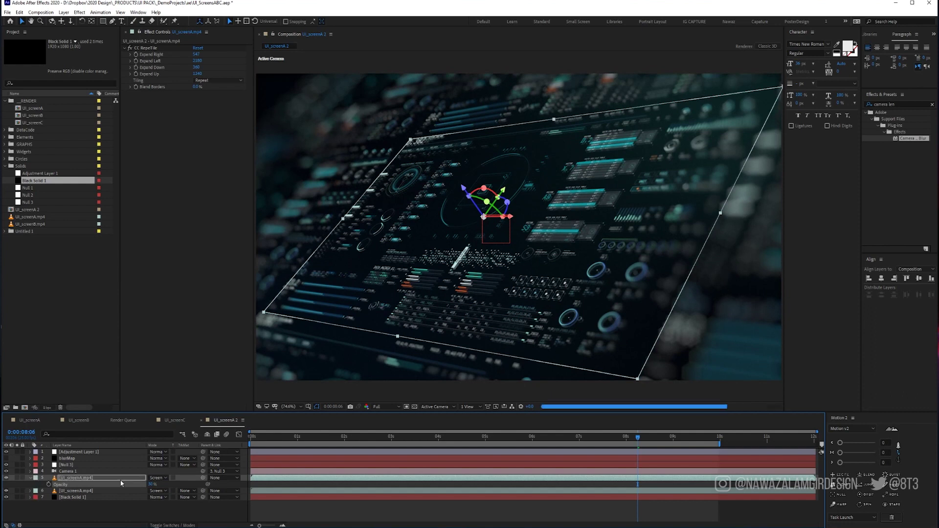
click(152, 484)
text(15)
key(Return)
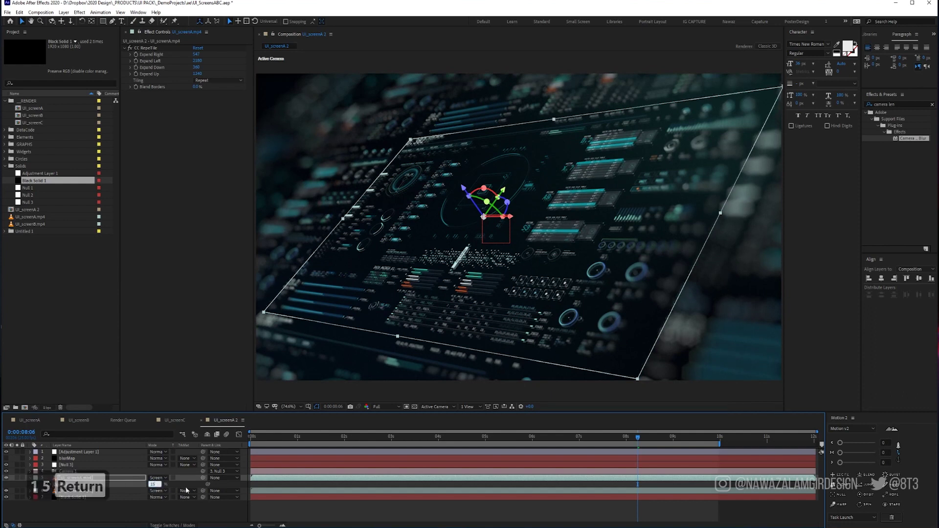
click(178, 510)
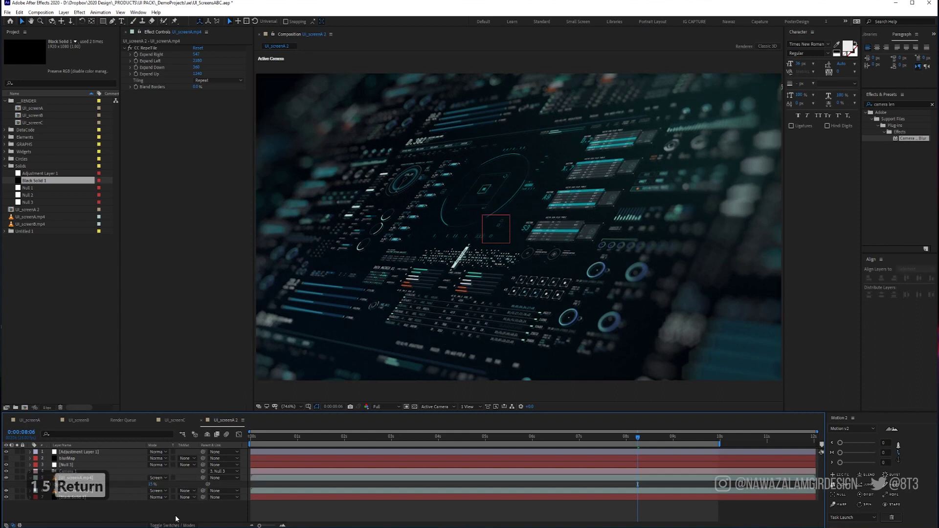
Compare the scene with the duplicate UI_screenA.mp4 layer hidden and shown, and set that layer's opacity to 20%
click(6, 478)
click(7, 477)
click(6, 477)
click(6, 477)
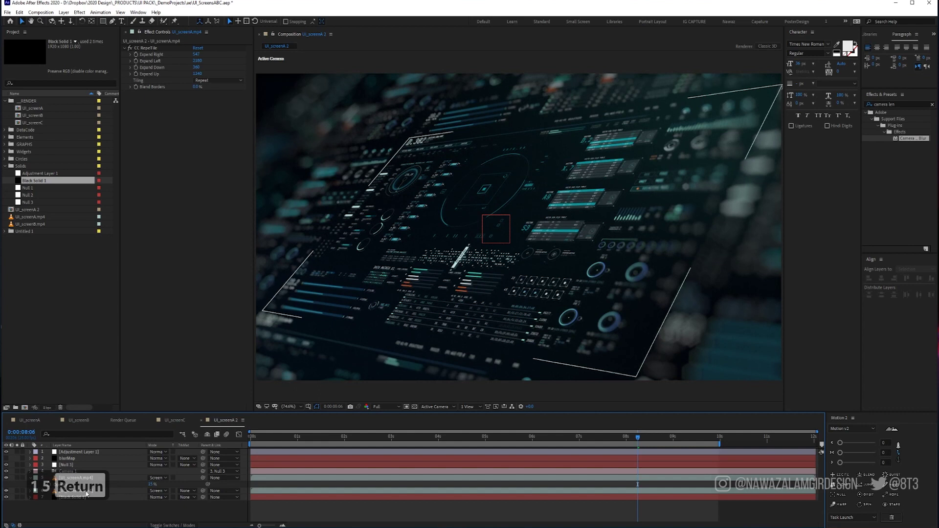
click(152, 484)
text(20)
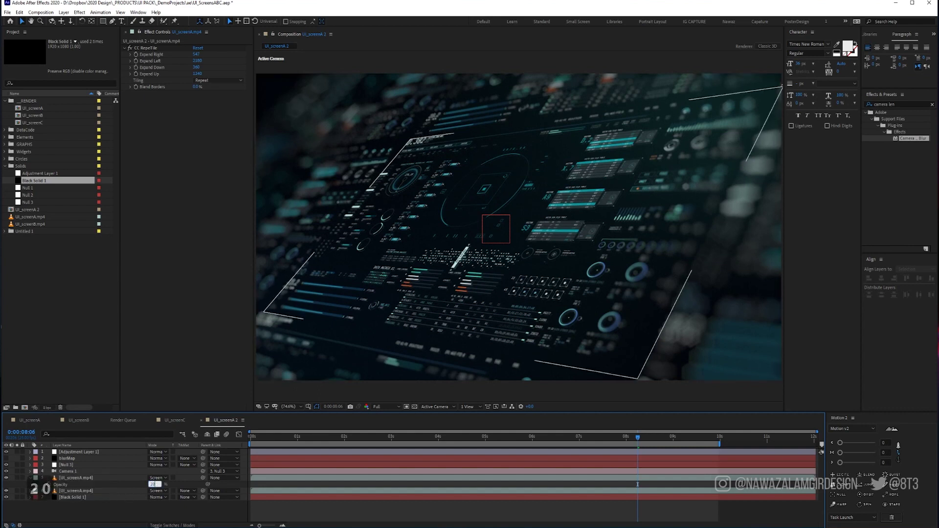
key(Return)
Duplicate the faint UI_screenA.mp4 layer and set the Z position of the lower of the two copies to 20
key(ctrl+d)
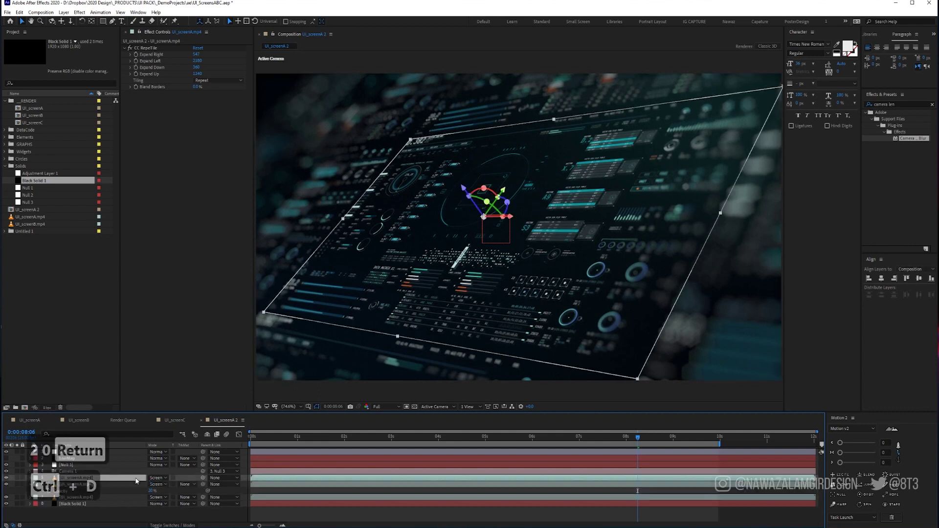
click(138, 484)
key(p)
click(177, 490)
text(200)
key(Return)
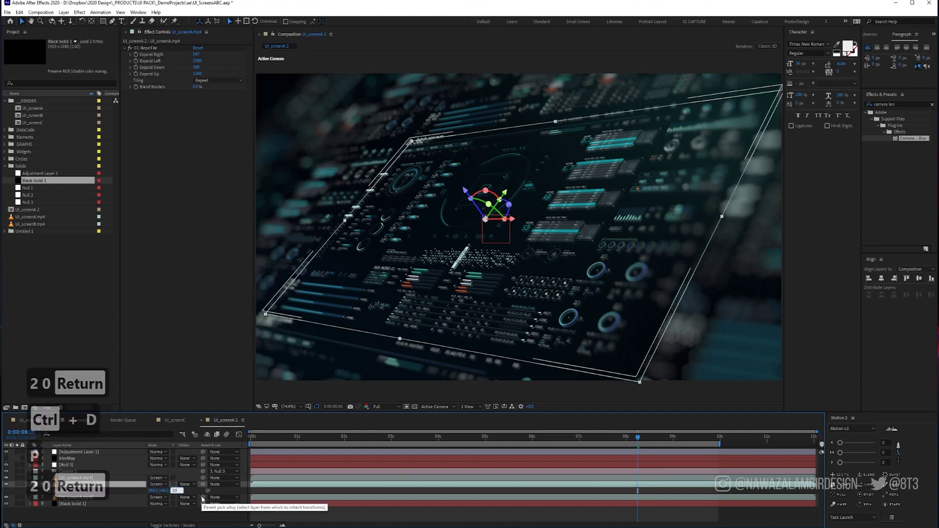
Set the Z position of the uppermost UI_screenA.mp4 copy to 10
click(122, 478)
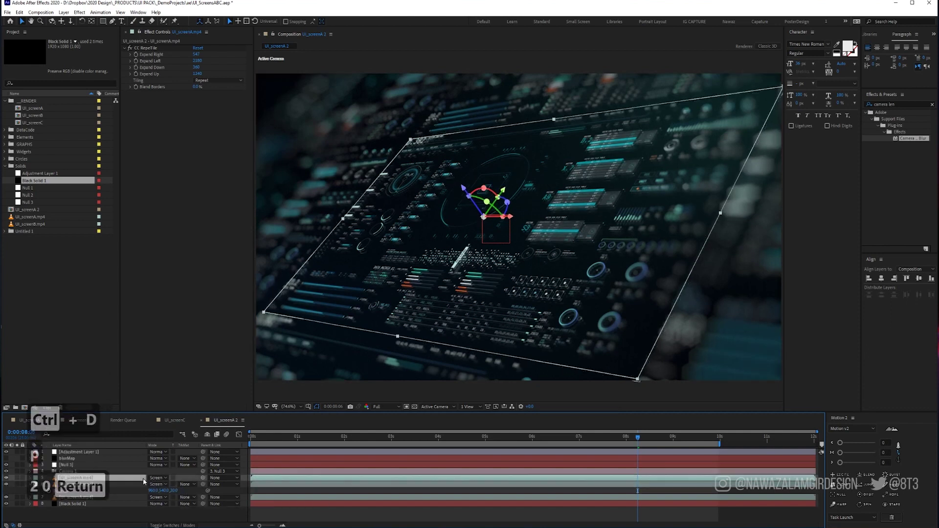
key(p)
click(176, 484)
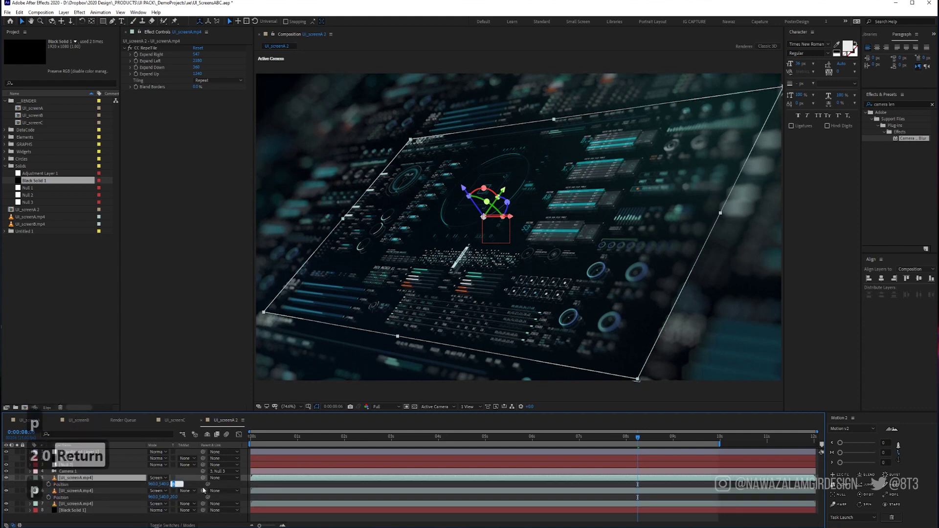
text(10)
key(Return)
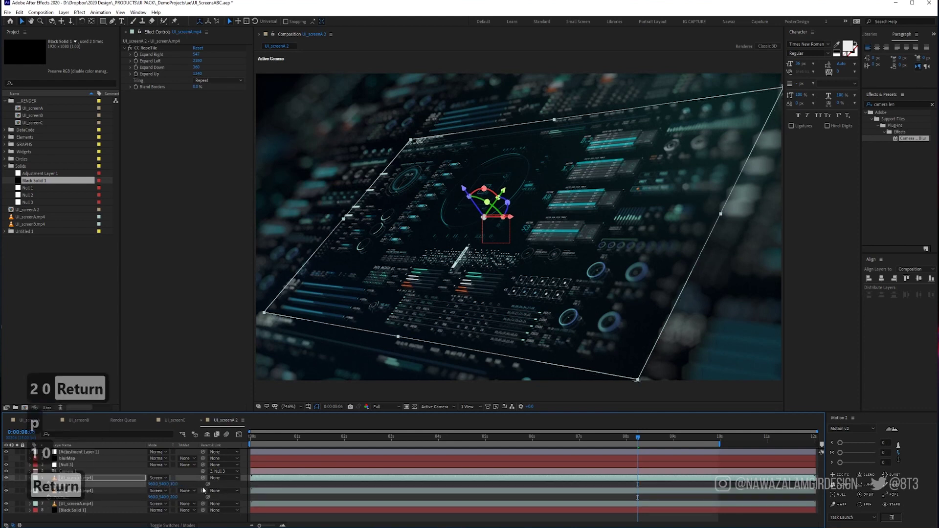
Show the original UI_screenA.mp4 layer's opacity and move both faint copies beneath that layer in the stack
click(117, 497)
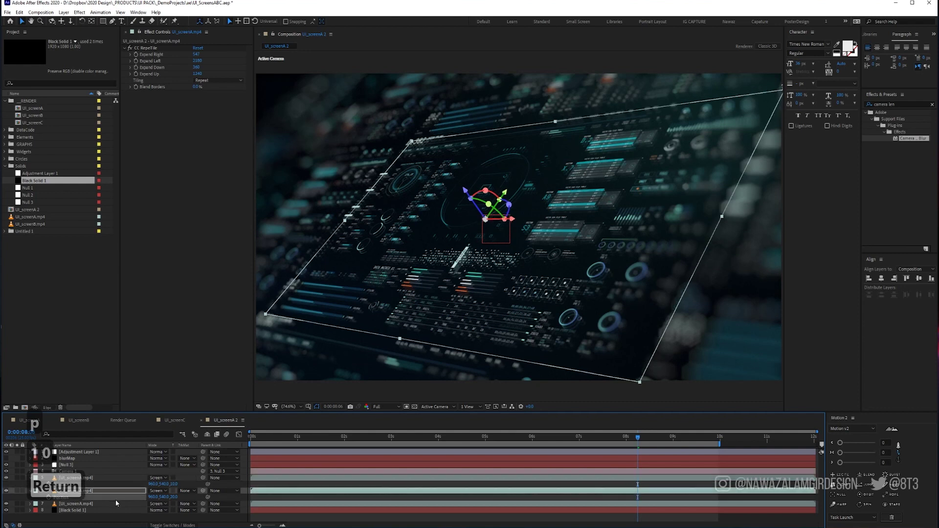
click(117, 503)
key(t)
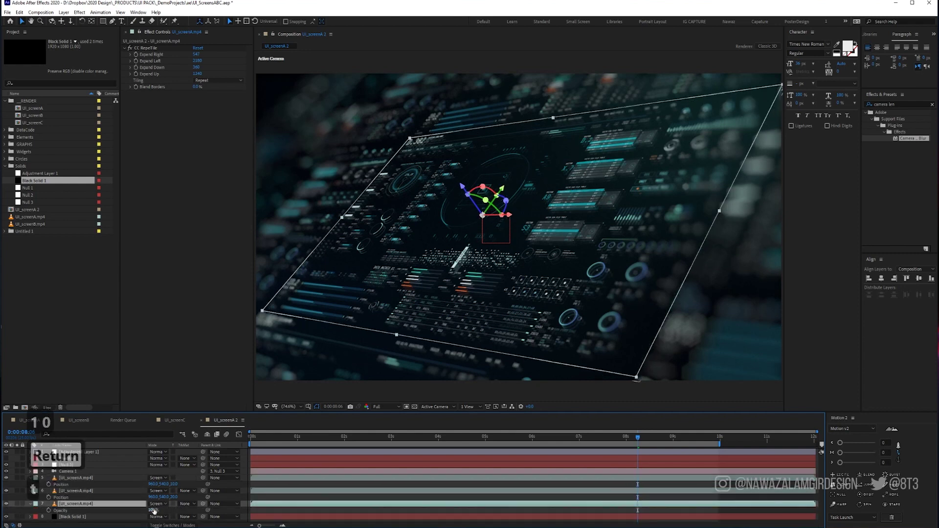
click(125, 491)
shift+click(107, 478)
drag(107, 478, 108, 508)
click(114, 492)
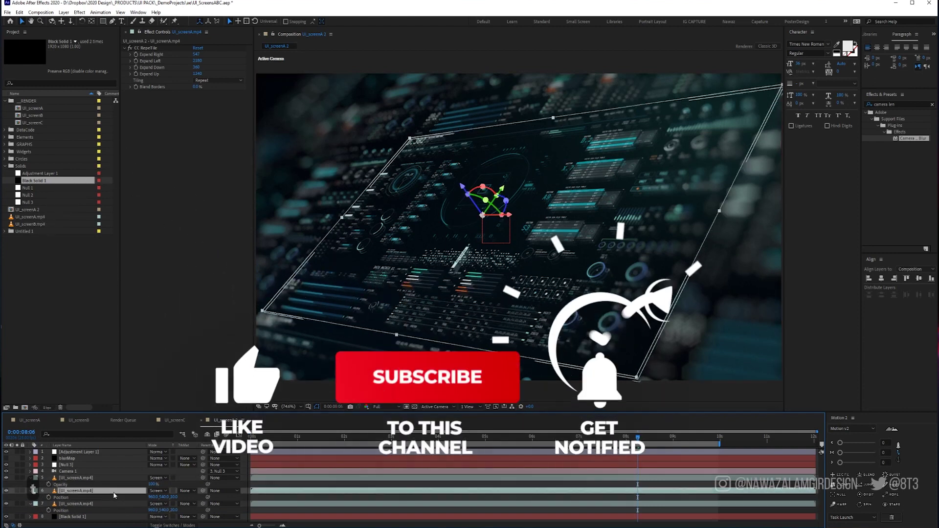
Set the opacity of the lowest UI_screenA.mp4 copy to 10%
click(114, 506)
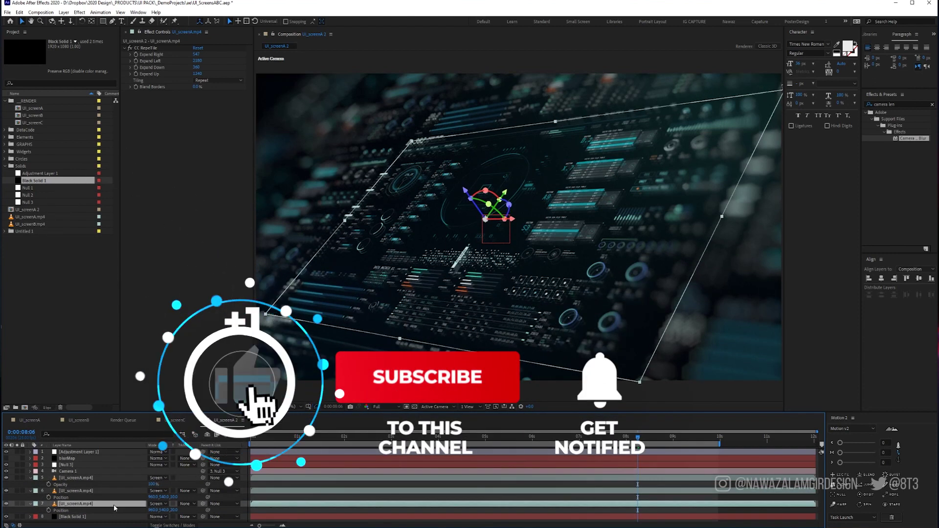
key(t)
click(154, 509)
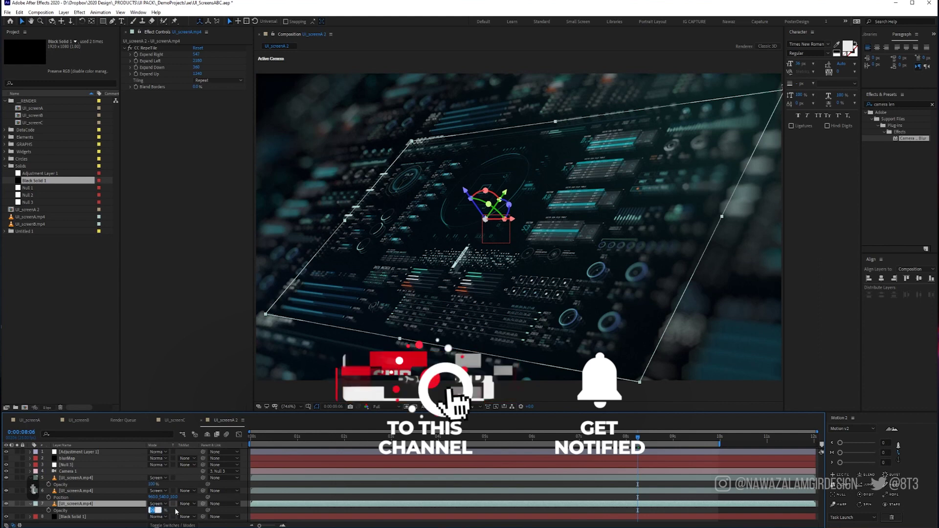
text(10)
key(Return)
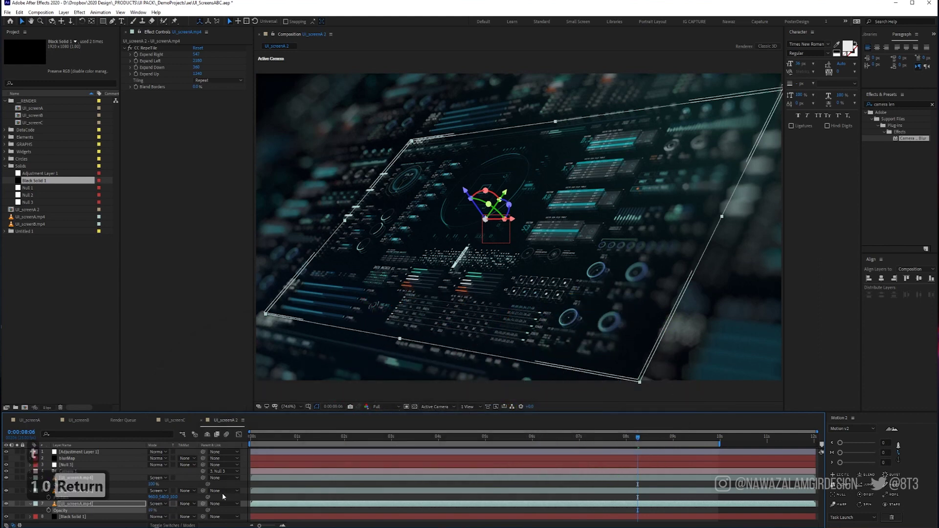
Collapse the expanded properties of all layers and clear the layer selection
click(440, 486)
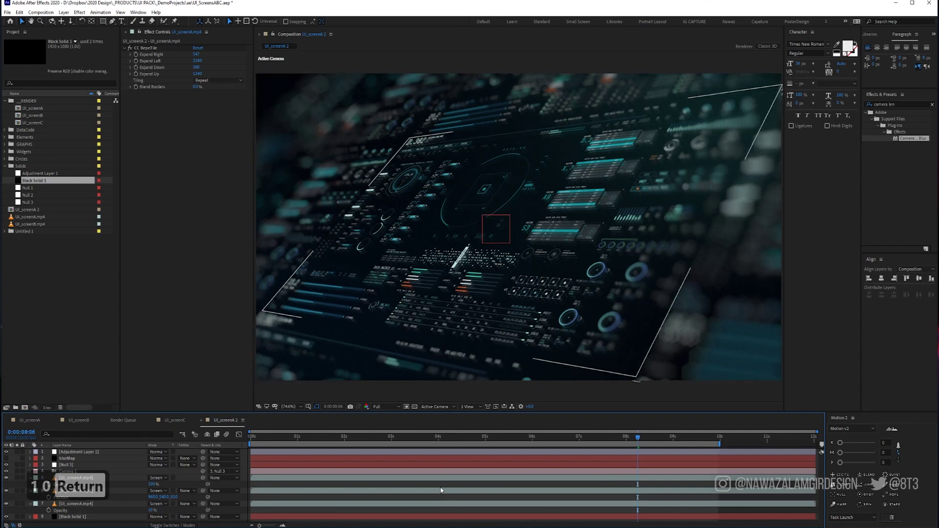
key(ctrl+a)
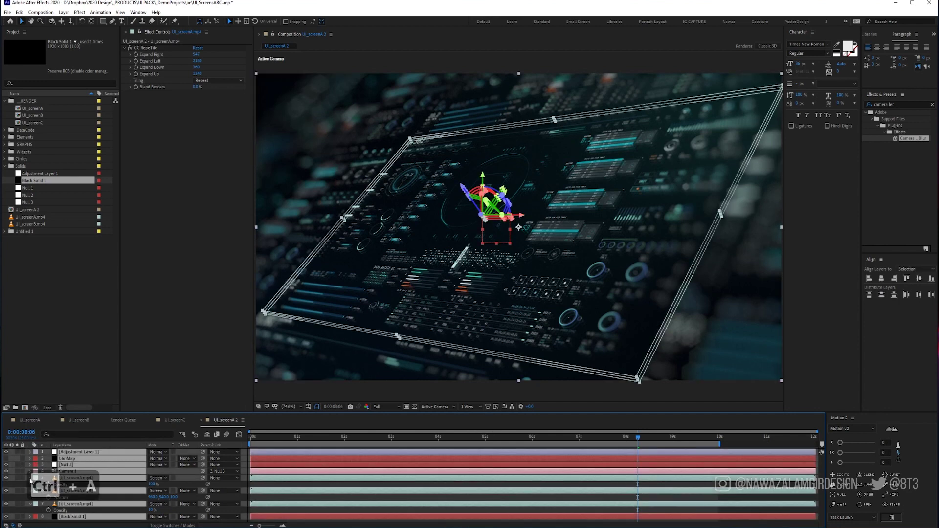
click(30, 503)
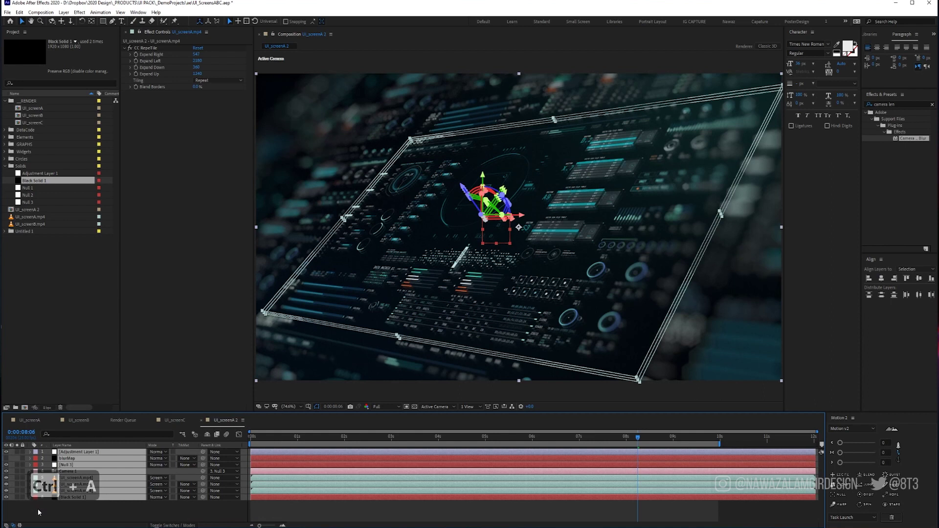
click(38, 508)
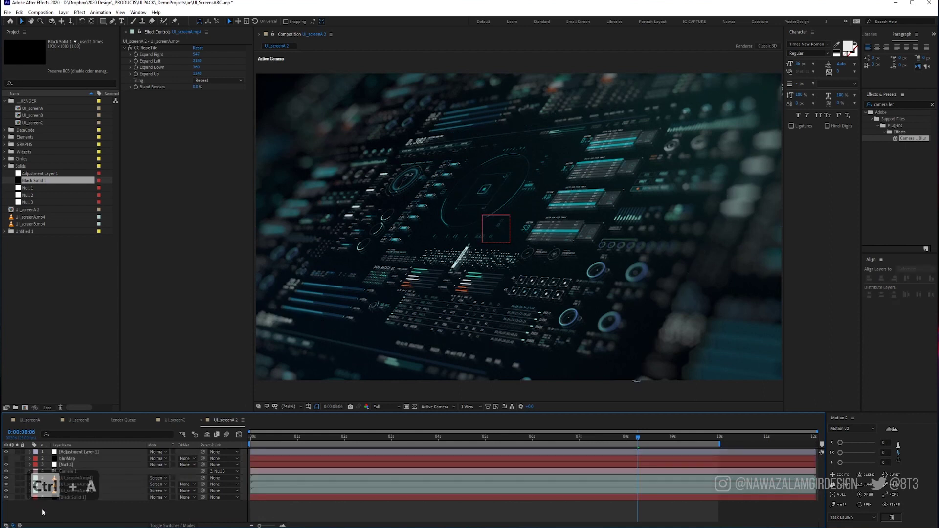
Duplicate the topmost UI_screenA.mp4 layer and solo the new copy
click(84, 477)
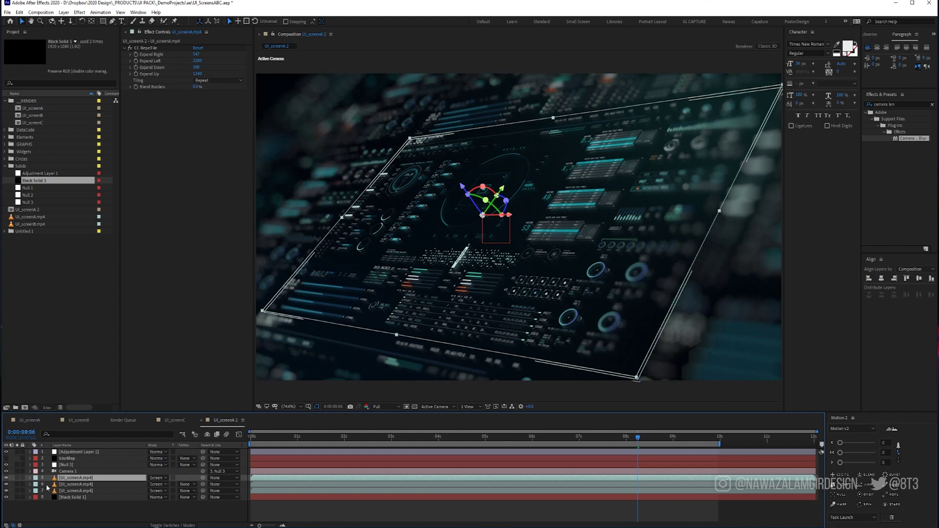
key(ctrl+d)
click(17, 478)
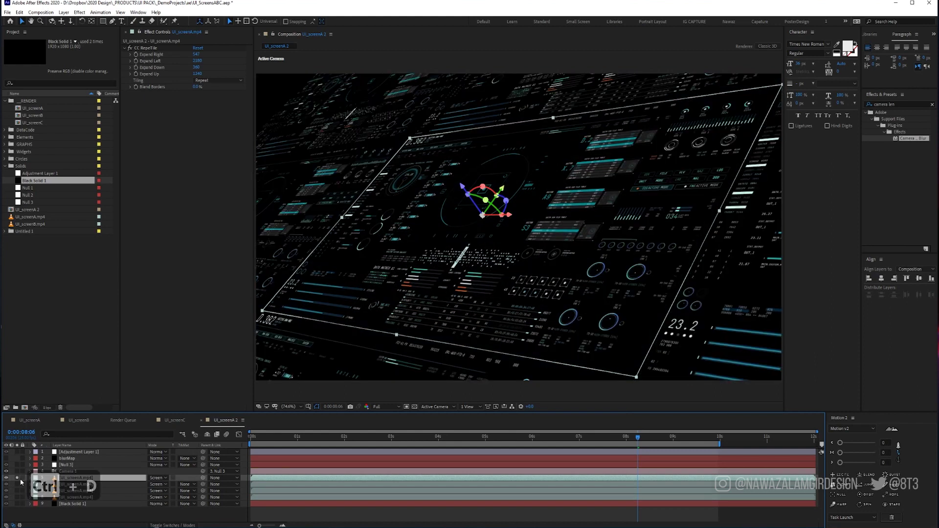
Apply the Fractal Noise effect to the soloed copy, with strongly raised contrast and lowered brightness
click(895, 104)
text(frac)
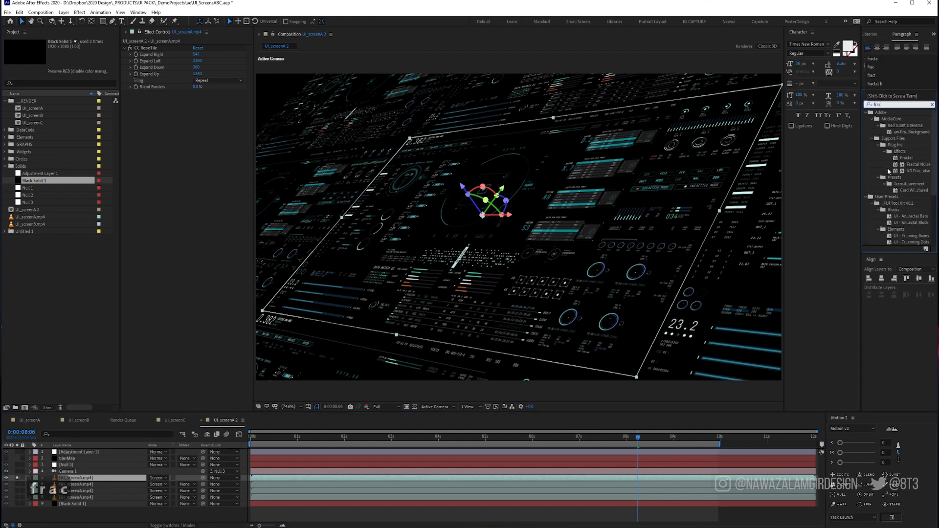
text(t)
click(924, 164)
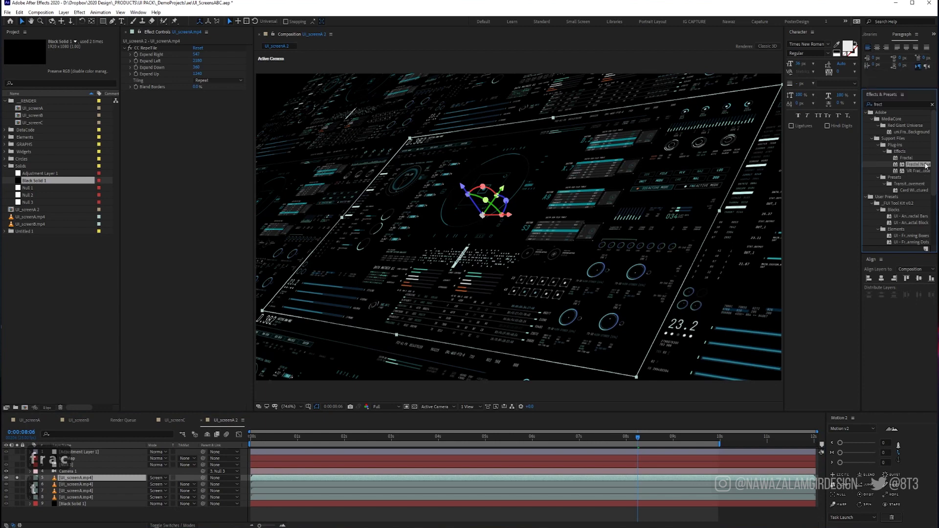
double_click(925, 166)
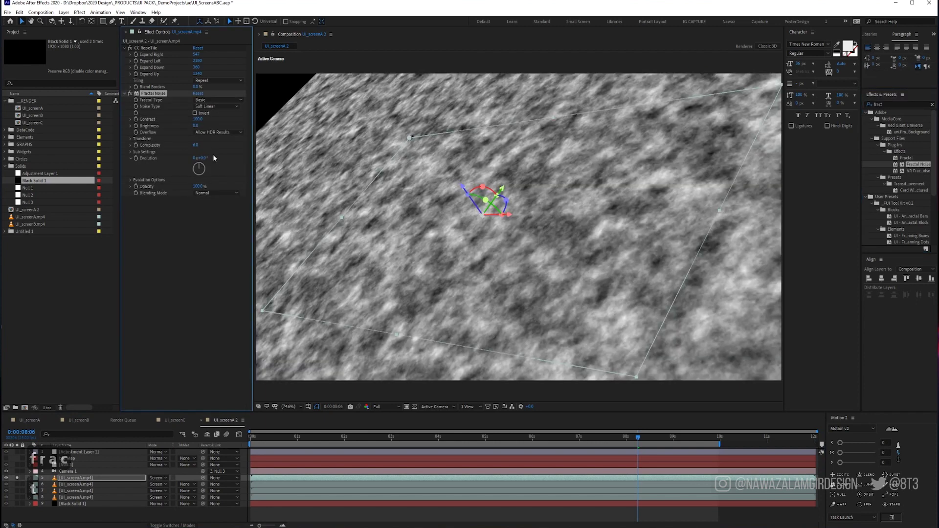
drag(196, 125, 287, 121)
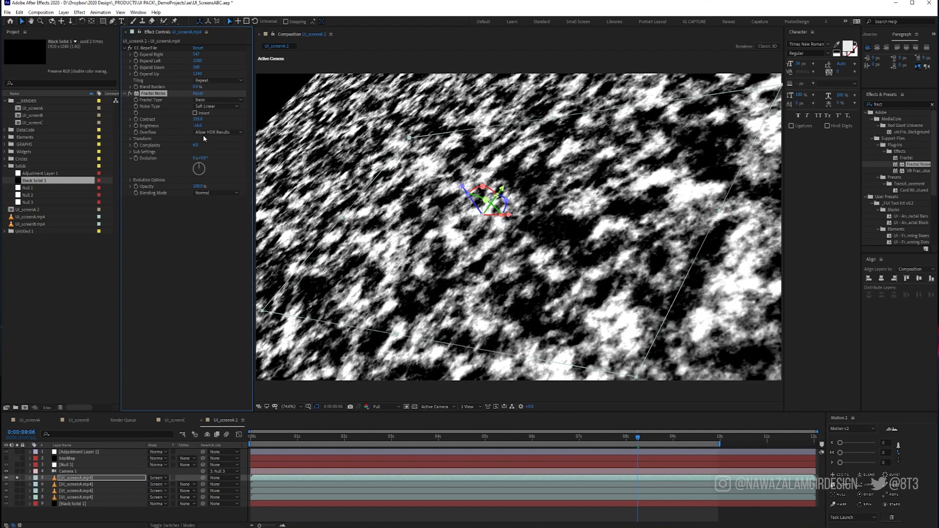
drag(198, 125, 180, 128)
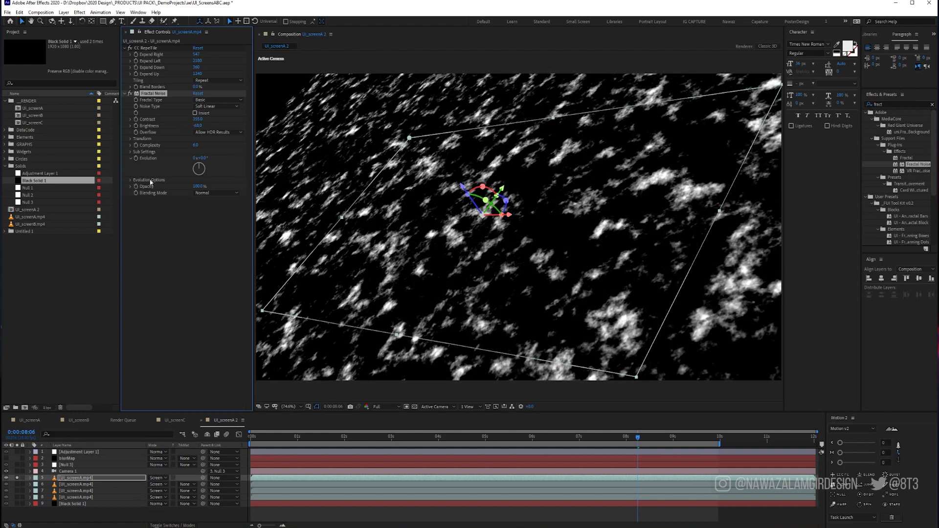
Enlarge the Fractal Noise scale to about 424, lower its brightness to about -96 and set its blending mode to Multiply
click(127, 139)
click(131, 139)
drag(197, 158, 315, 113)
mouse_move(197, 125)
mouse_down()
mouse_move(184, 128)
mouse_move(196, 128)
mouse_up()
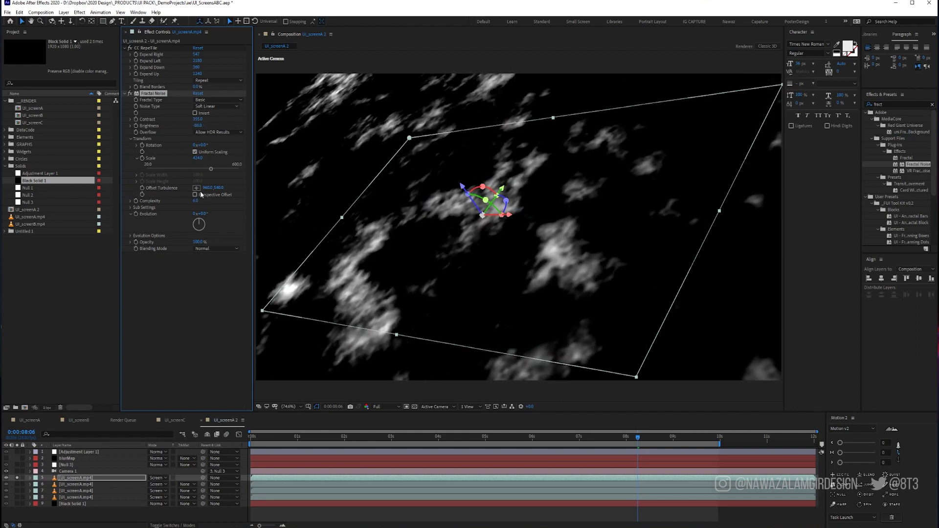
click(218, 248)
click(224, 285)
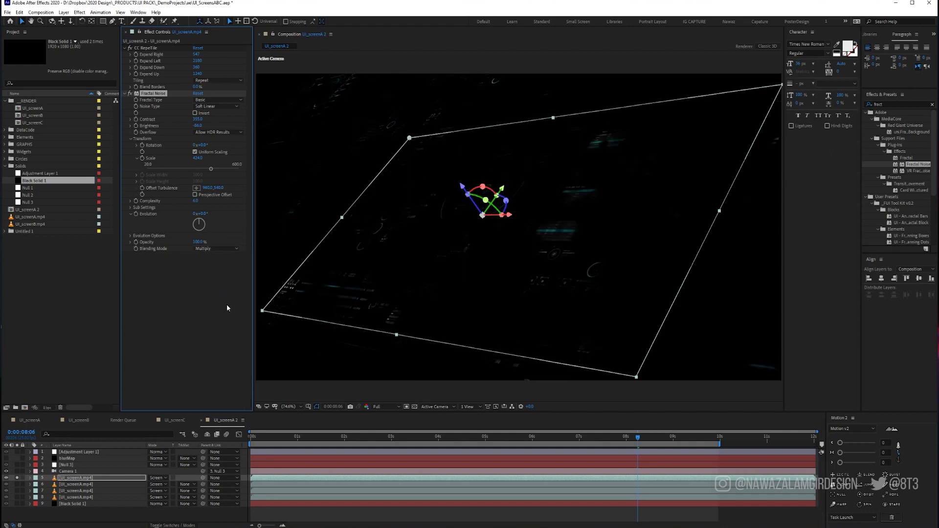
Apply the Glow effect to the soloed UI_screenA.mp4 copy, increase its Glow Radius and save the project
click(81, 478)
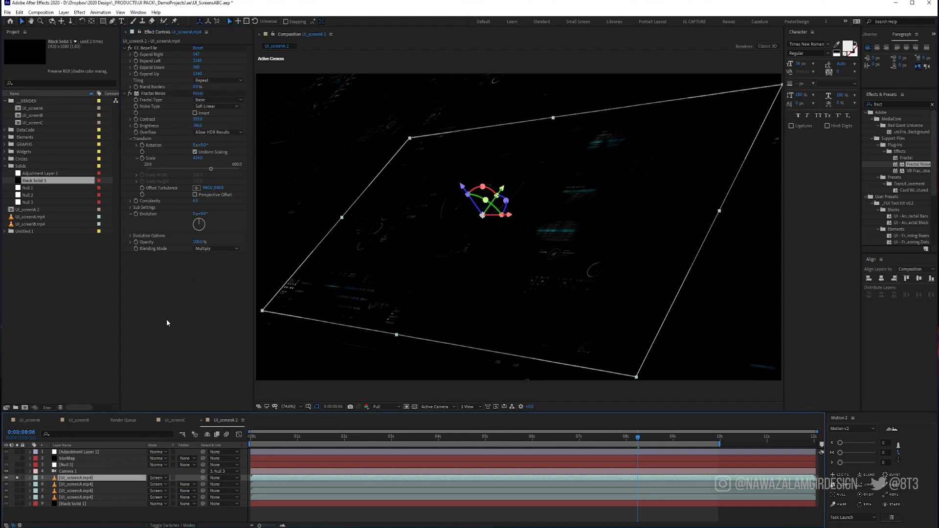
key(ctrl+space)
text(glow)
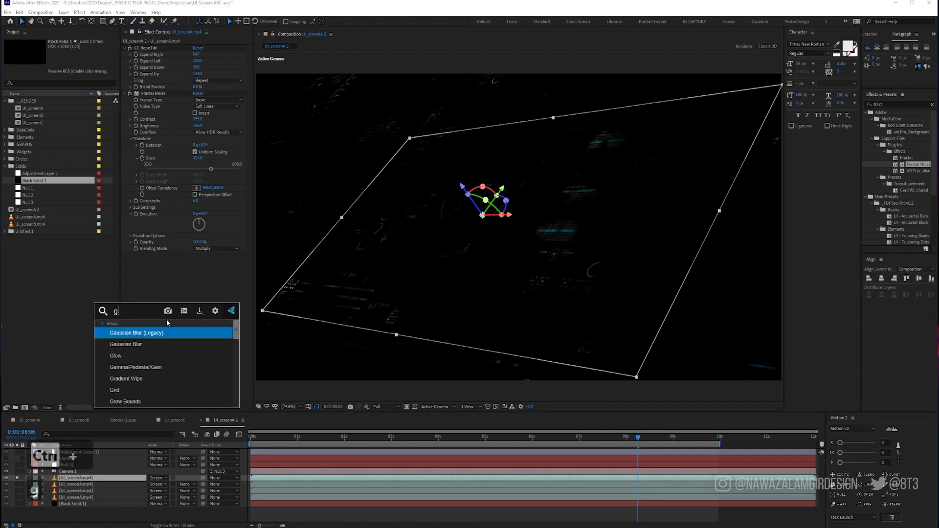
click(115, 330)
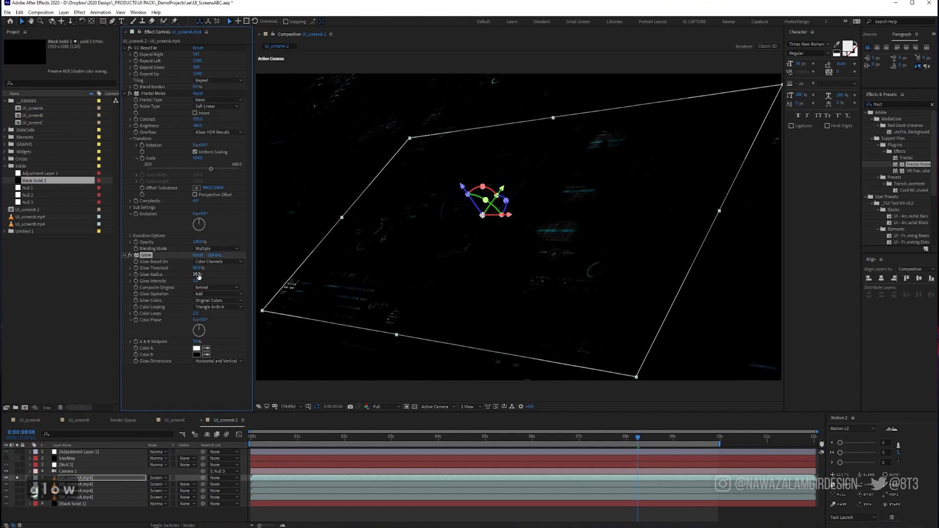
drag(198, 276, 258, 276)
key(ctrl+s)
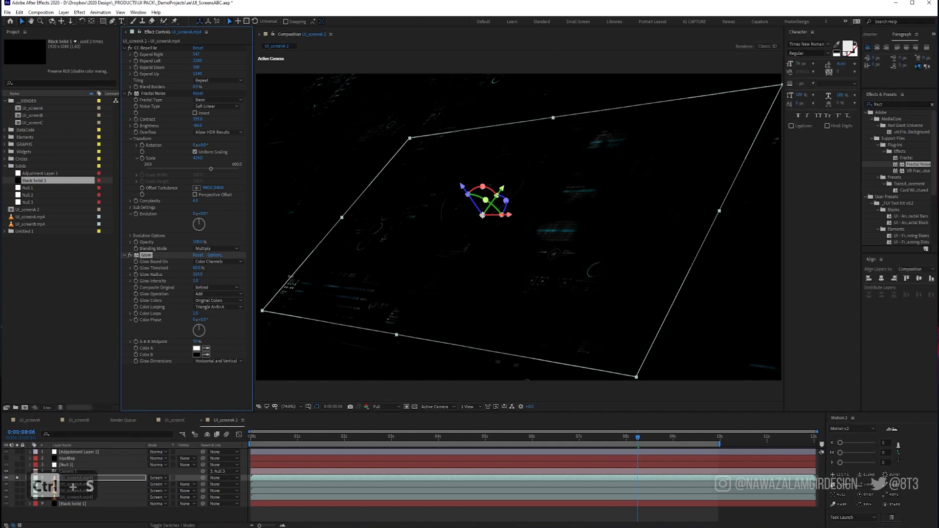
Lower the Glow Threshold to under 20%, raise the Glow Intensity and adjust the Glow Radius to about 40
drag(63, 277, 108, 273)
drag(197, 268, 150, 262)
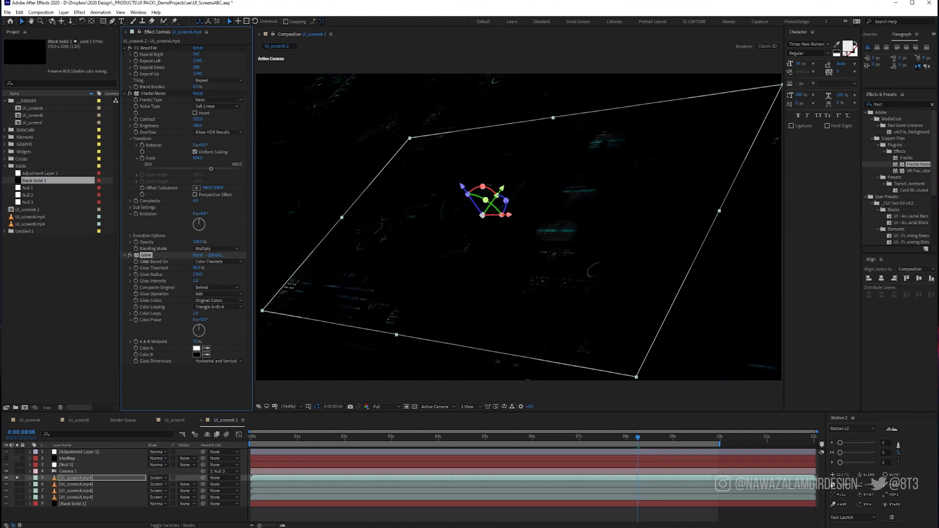
drag(195, 280, 276, 279)
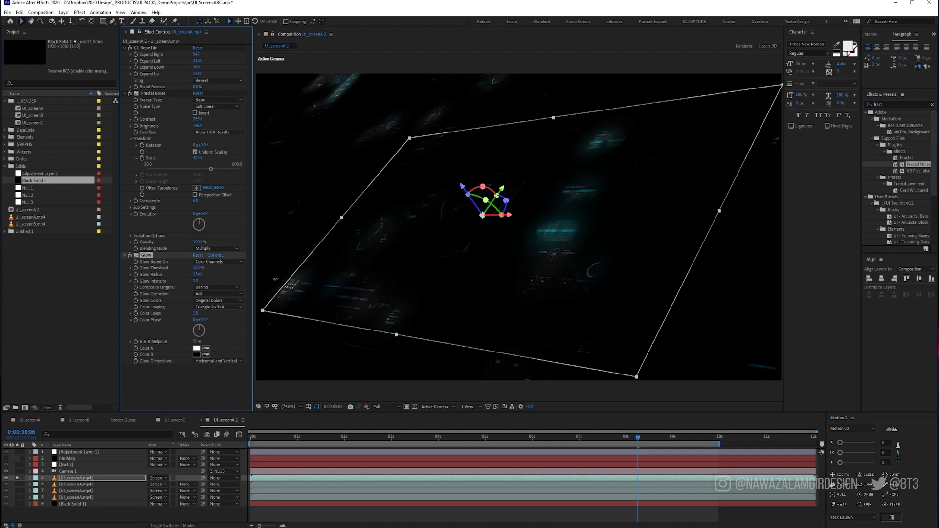
drag(197, 274, 154, 267)
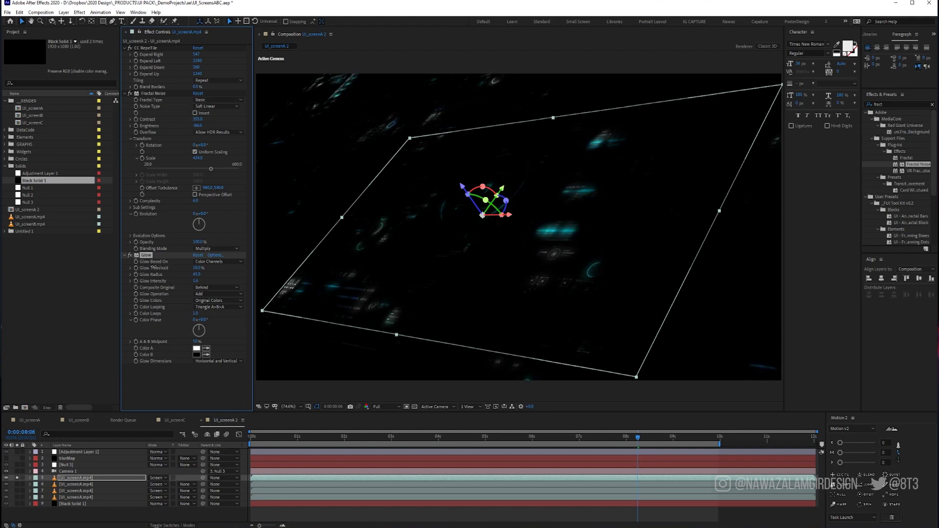
click(164, 407)
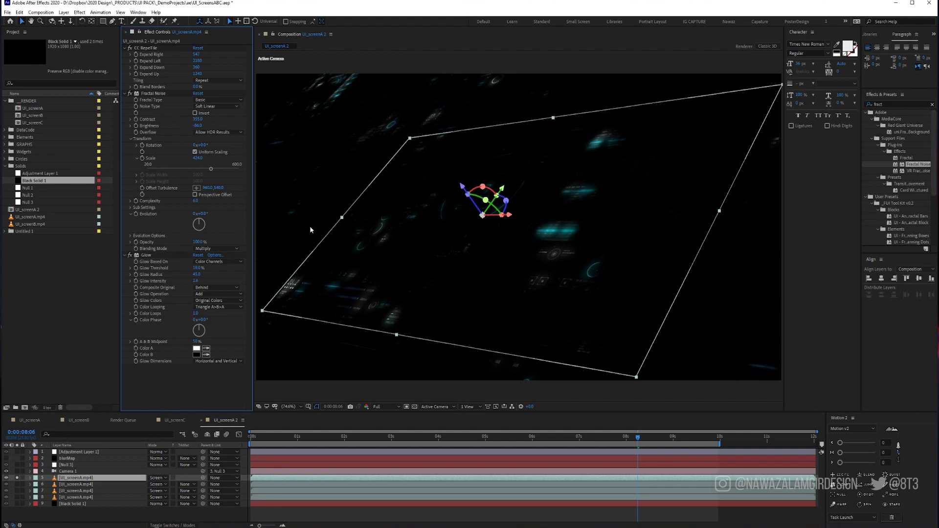
Apply the Directional Blur effect to the soloed UI_screenA.mp4 copy and raise its Blur Length until the highlights become long streaks
click(886, 105)
text(d)
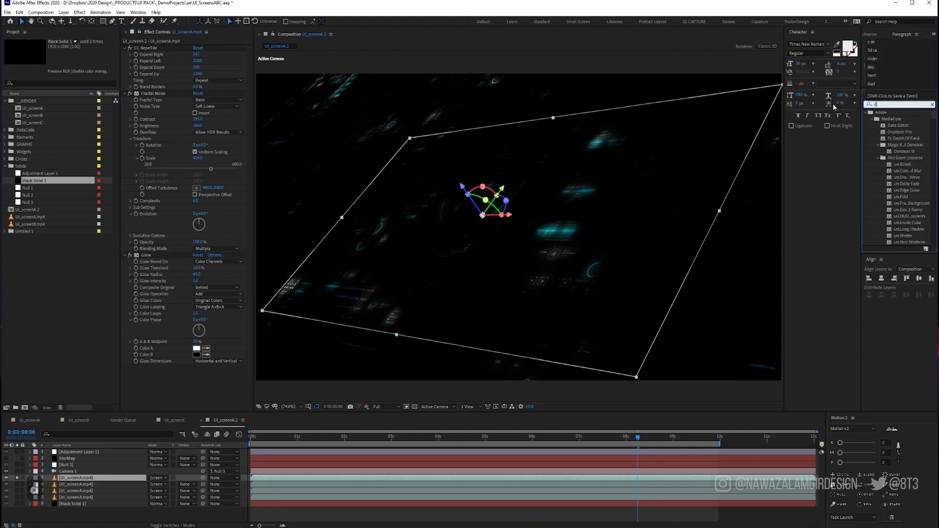
text(irection)
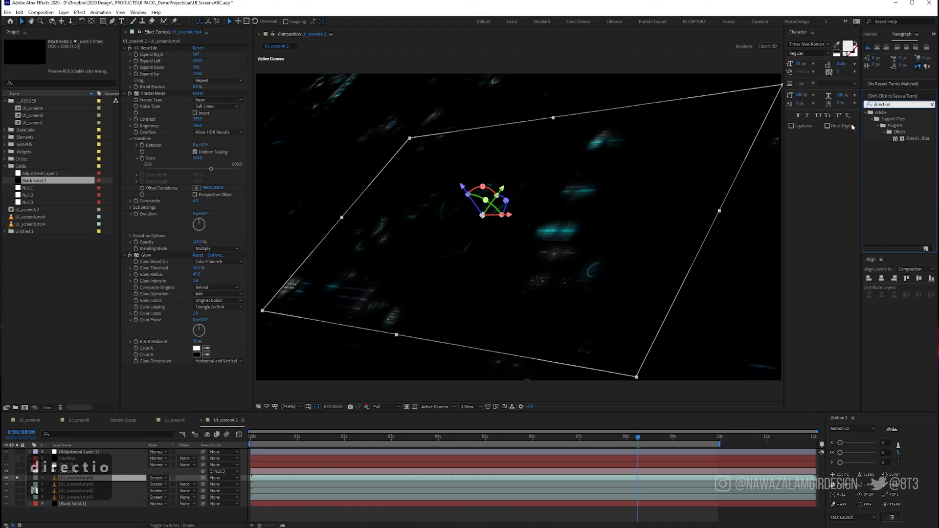
double_click(912, 139)
drag(203, 396, 807, 227)
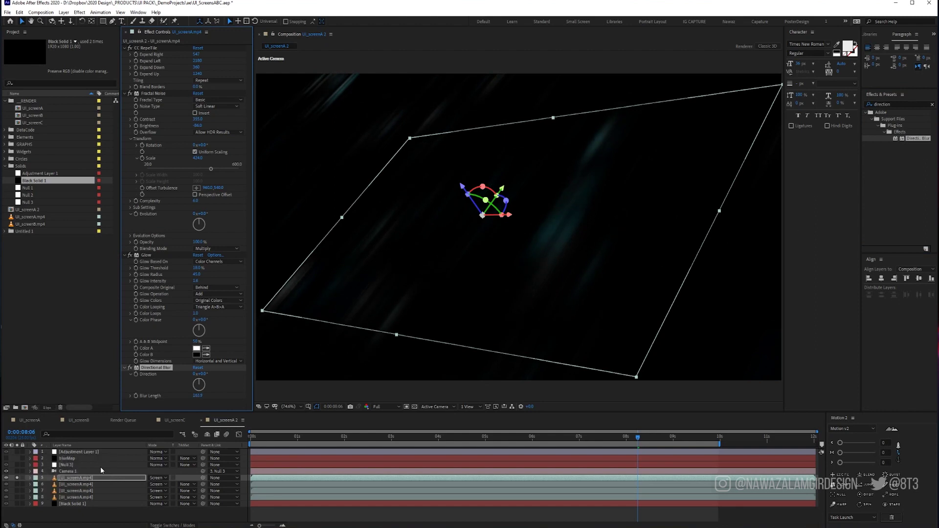
Check the blurred UI_screenA.mp4 copy against the full composite, raise its Fractal Noise brightness and show all layers unsoloed
click(17, 478)
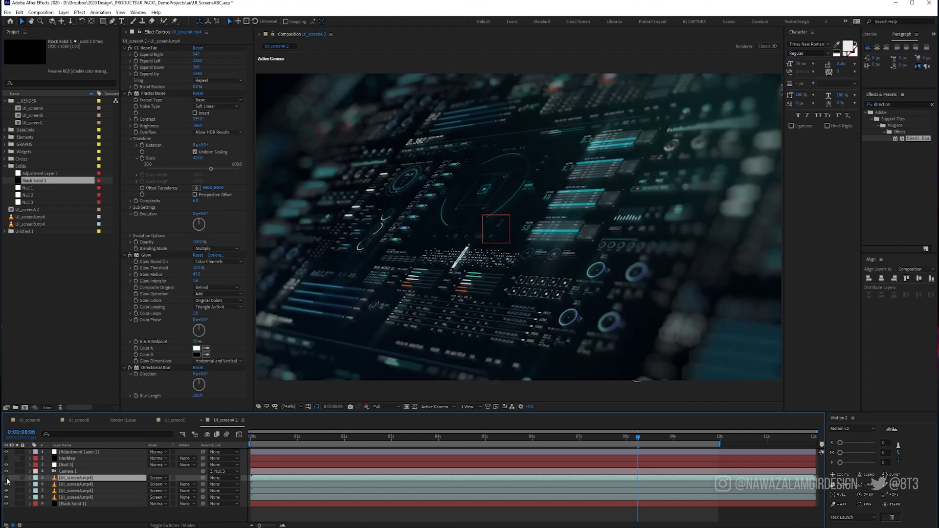
click(6, 478)
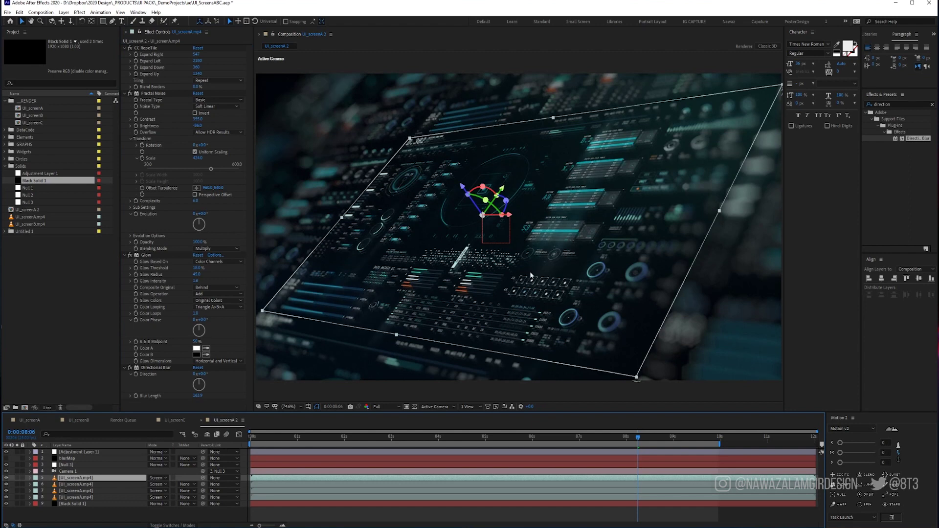
click(17, 477)
click(17, 478)
click(17, 478)
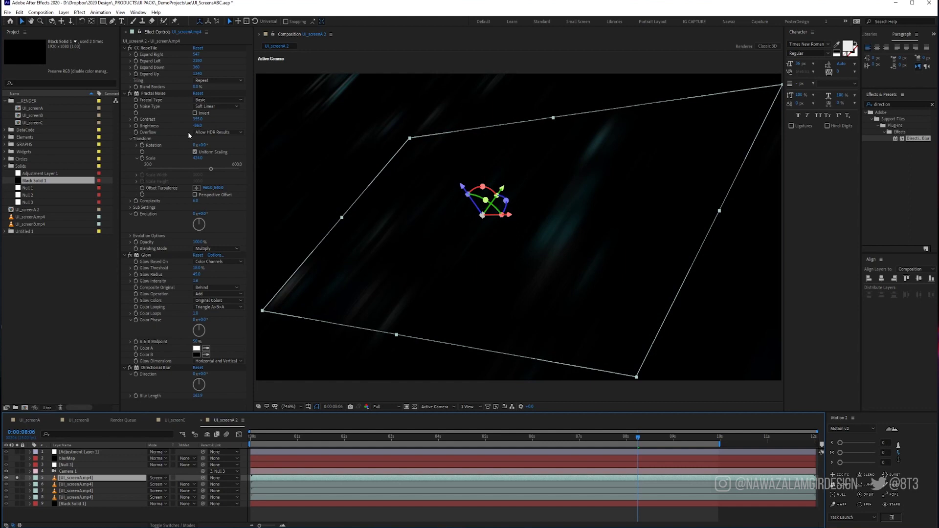
drag(197, 125, 201, 126)
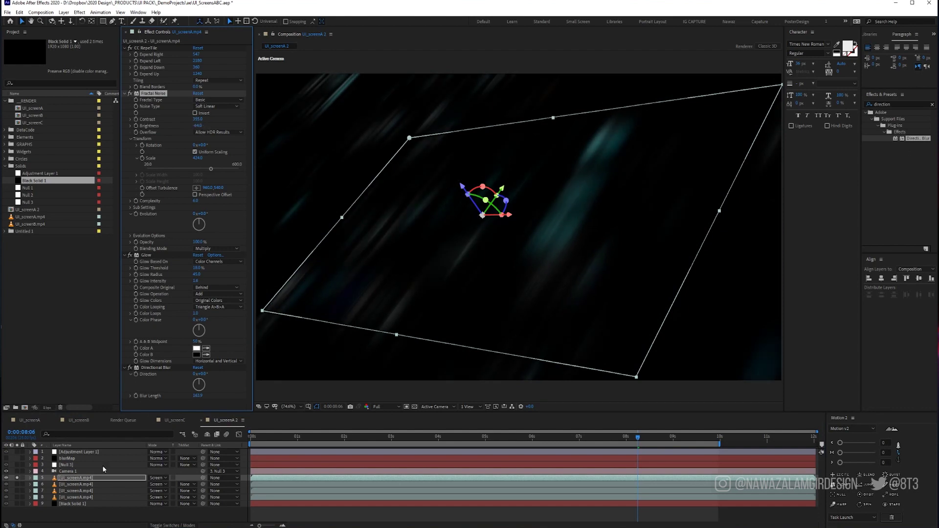
click(49, 509)
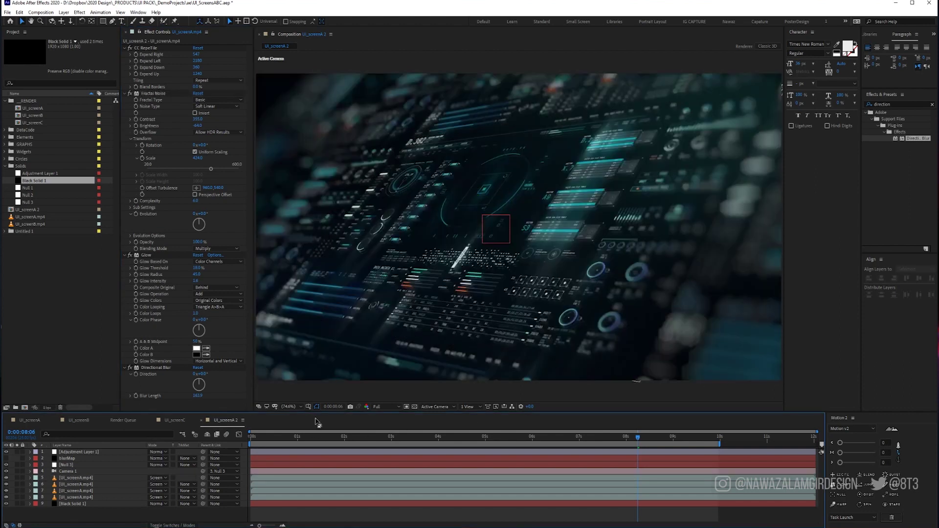
Create a new composition from the UI_screenA.mp4 footage and move to the 4-second mark
drag(41, 216, 23, 409)
click(438, 438)
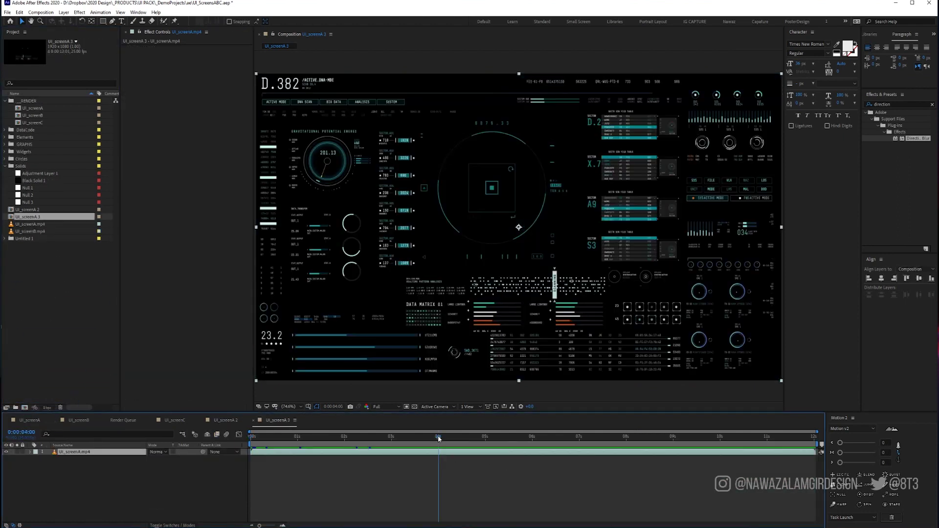
Compare the finished tilted composition UI_screenA 2 with the new flat UI_screenA 3, hiding the layer controls
double_click(40, 210)
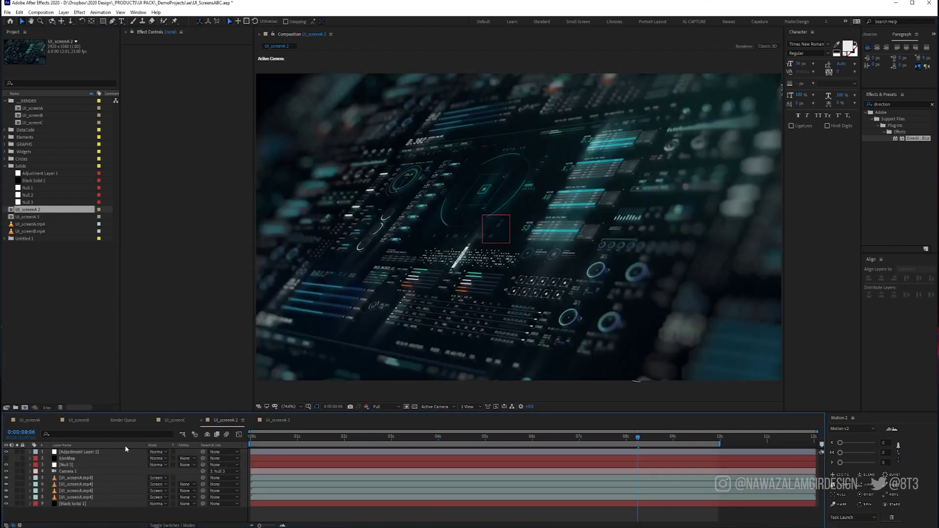
key(ctrl+shift+h)
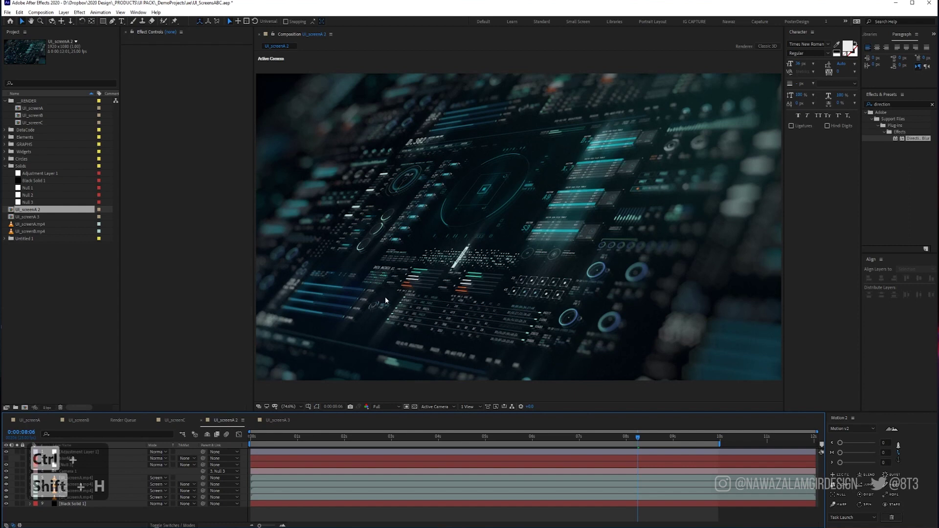
double_click(39, 217)
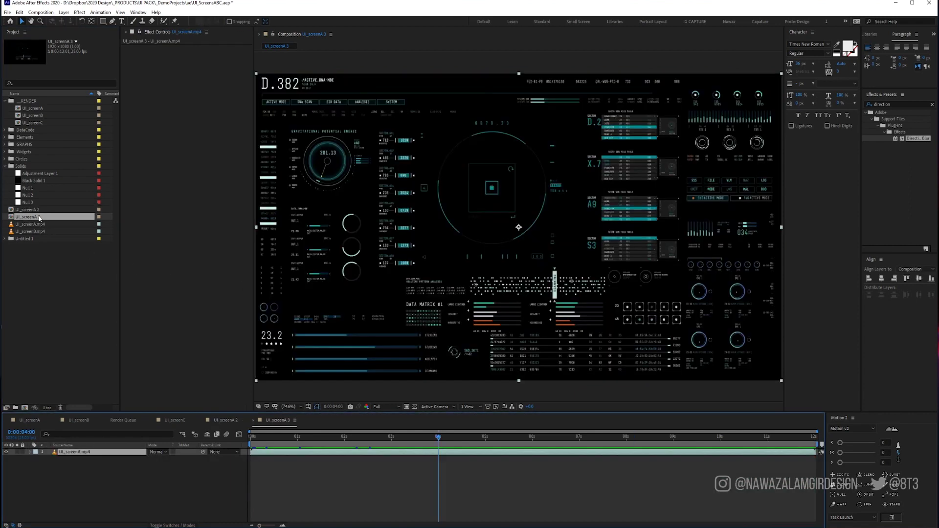
double_click(38, 210)
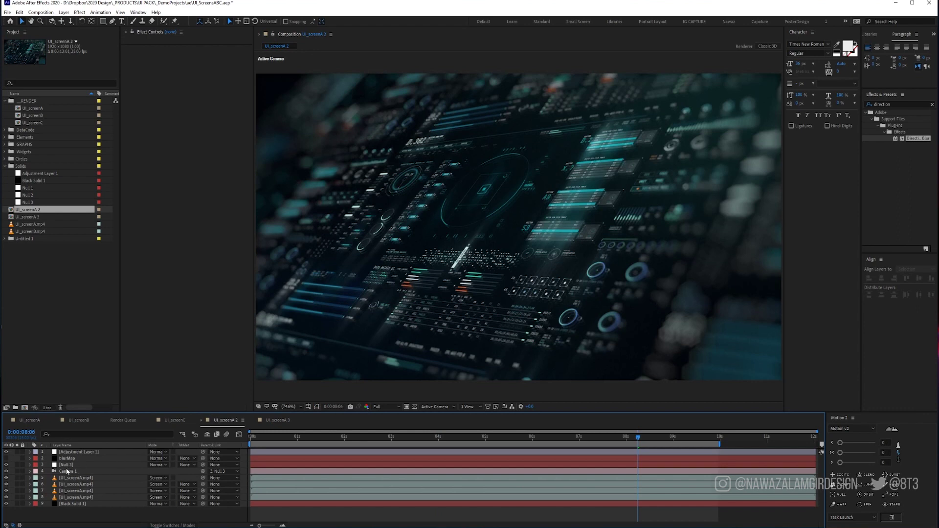
click(6, 471)
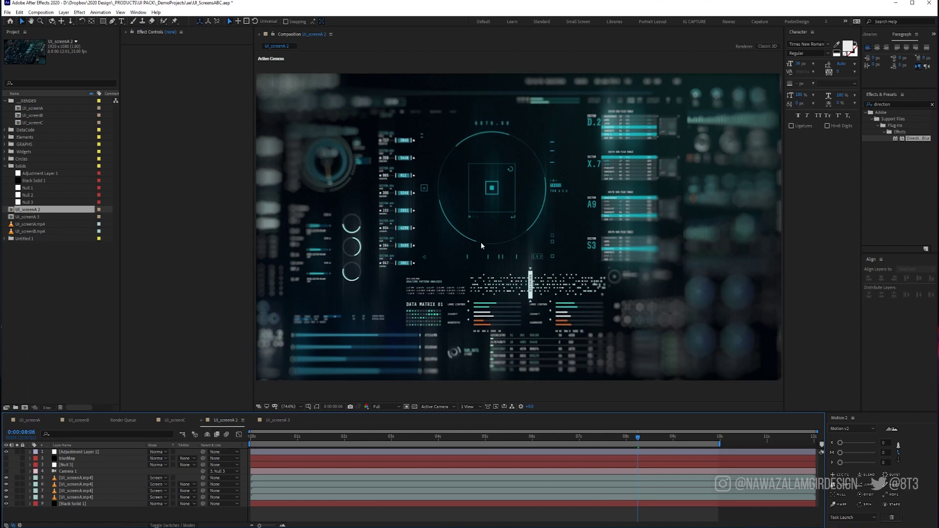
right_click(299, 515)
mouse_move(354, 434)
click(419, 470)
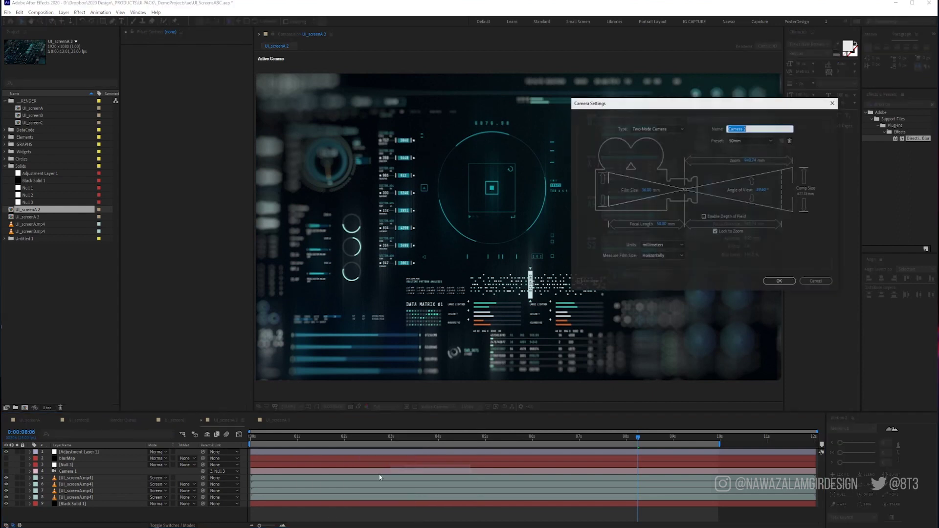
click(777, 281)
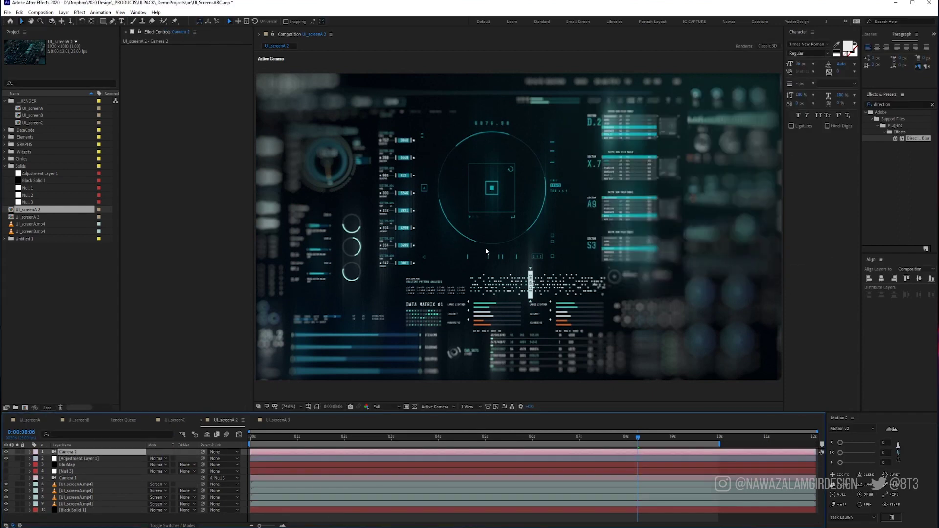
key(ctrl+z)
key(ctrl+z)
key(ctrl+z)
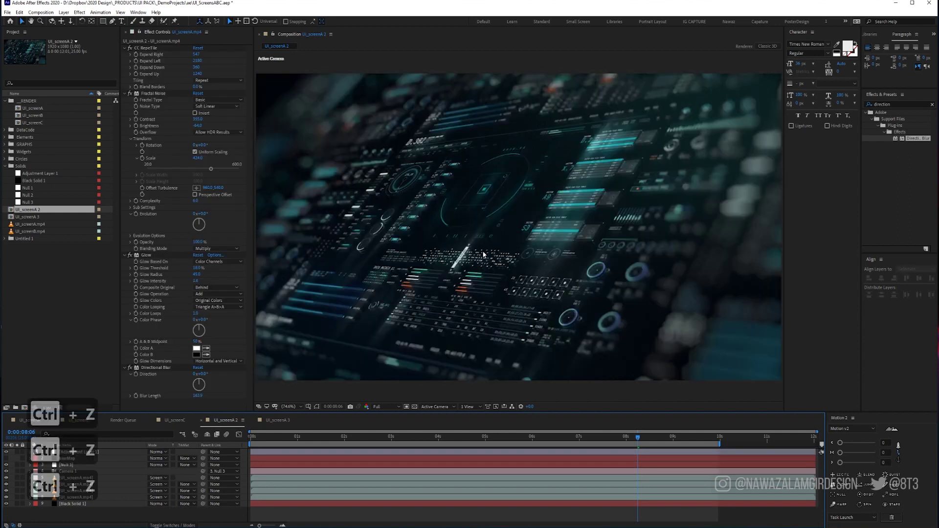
Open the UI_screenA 3 composition and add a new camera with the default settings
click(40, 212)
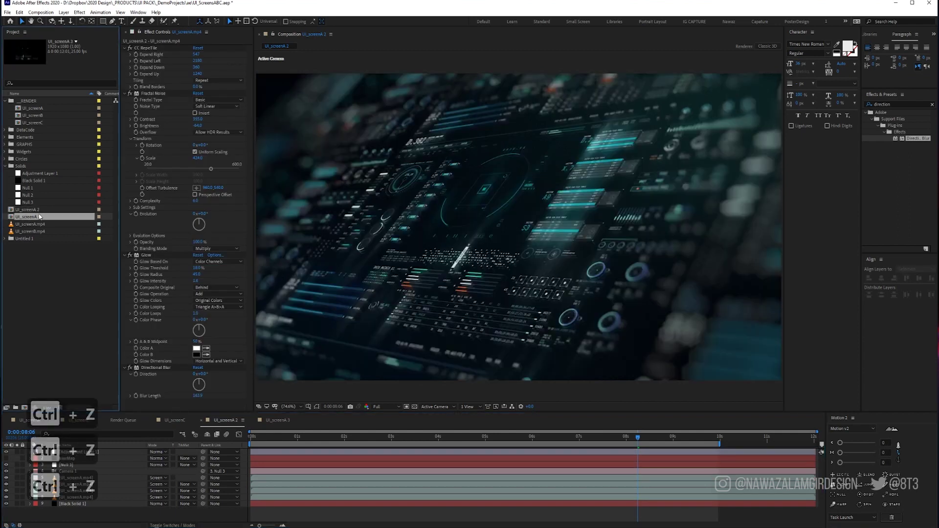
click(40, 209)
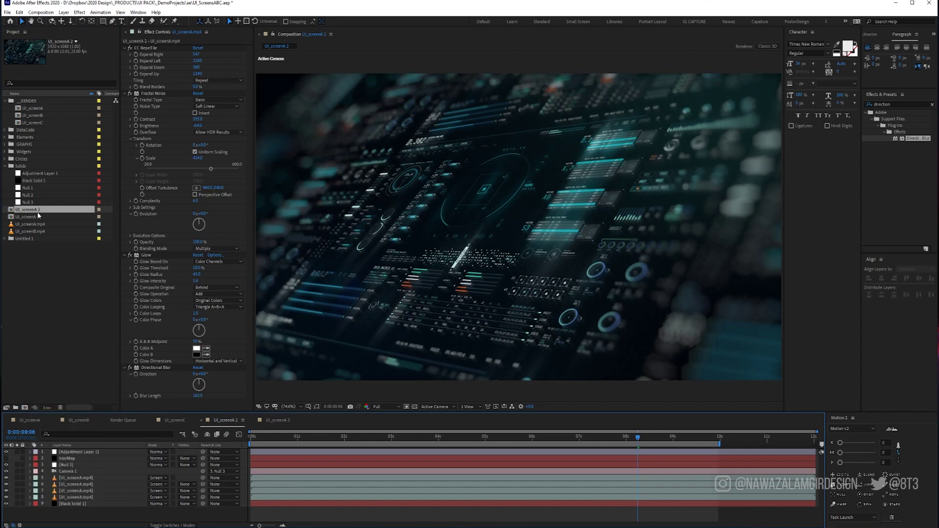
double_click(35, 217)
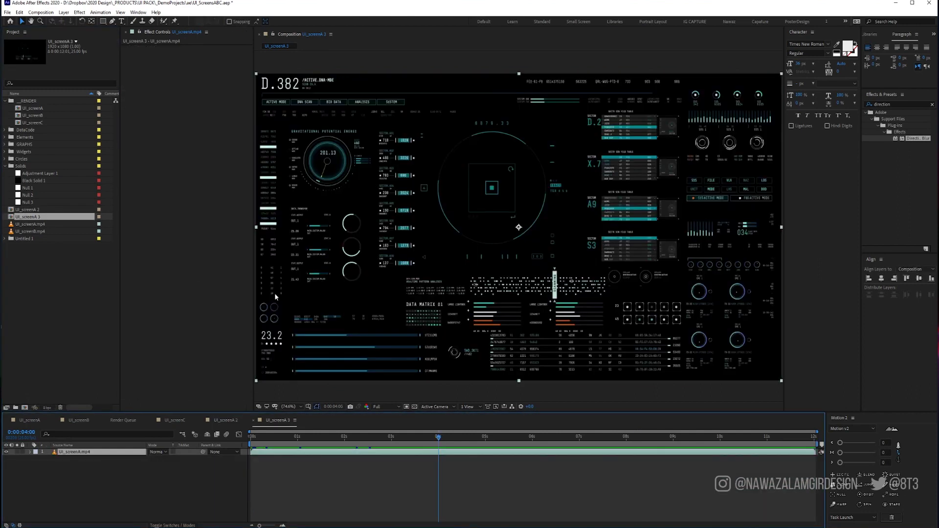
key(Return)
key(Escape)
right_click(405, 473)
mouse_move(479, 385)
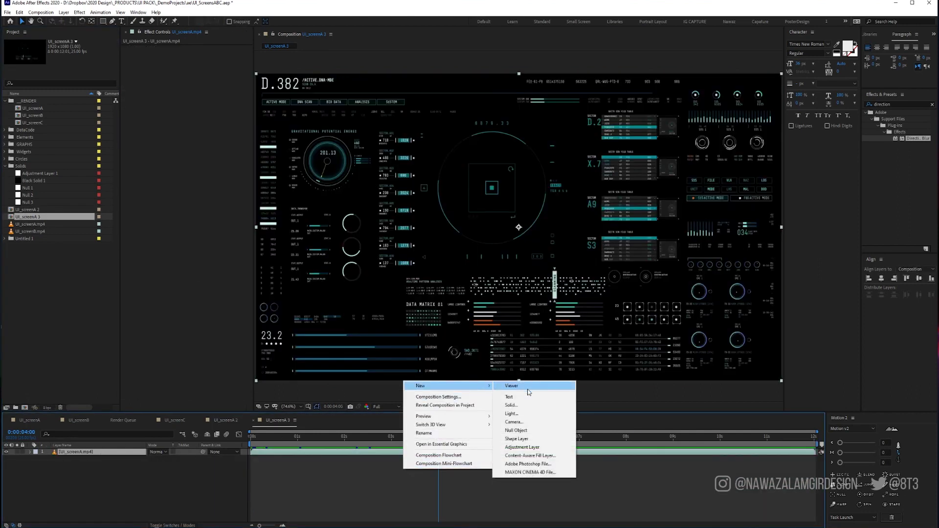
click(526, 423)
click(766, 284)
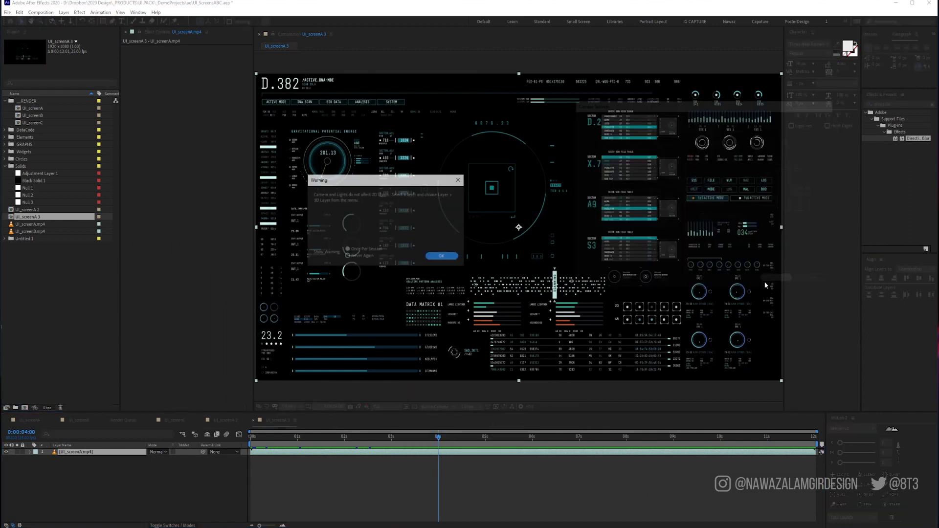
click(438, 256)
Make the UI_screenA.mp4 layer 3D and orbit the camera so the screen is seen at an angle
key(c)
key(c)
key(c)
key(c)
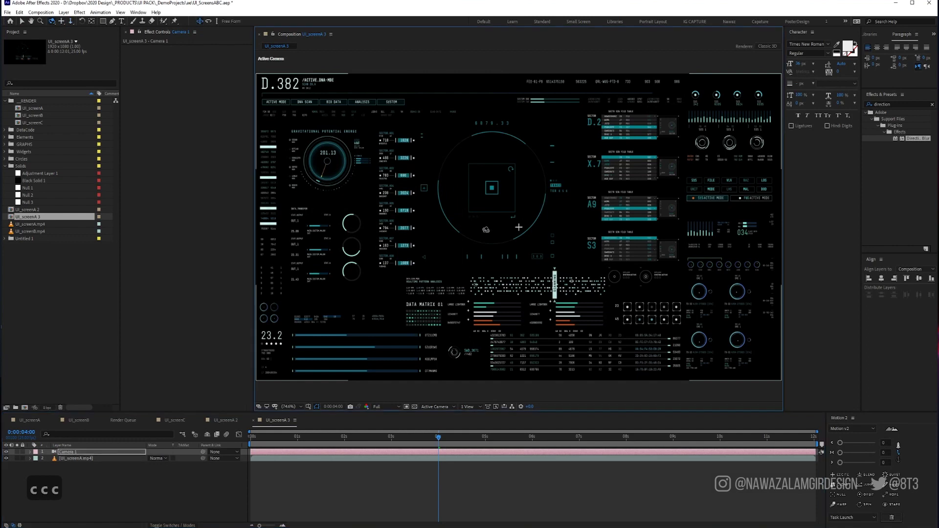
click(98, 458)
click(174, 525)
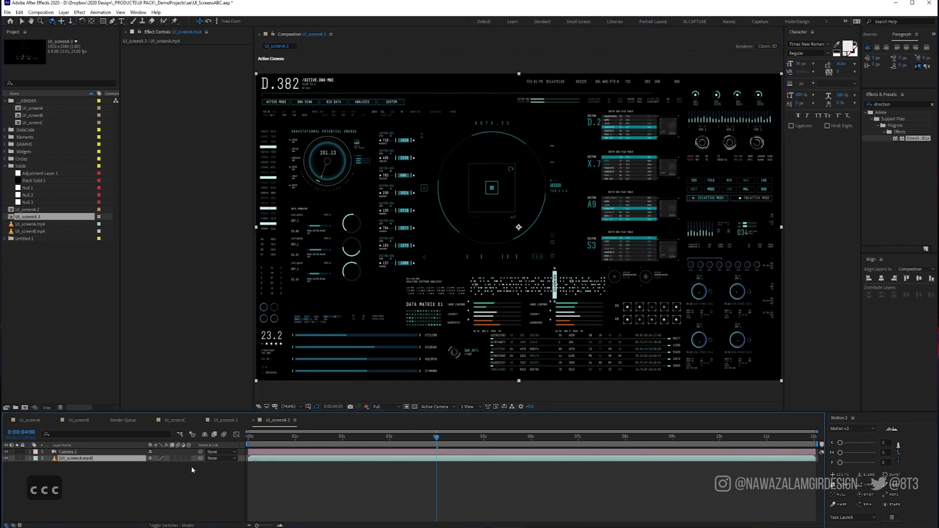
click(189, 458)
mouse_move(581, 194)
mouse_down()
mouse_move(543, 193)
mouse_move(583, 191)
mouse_up()
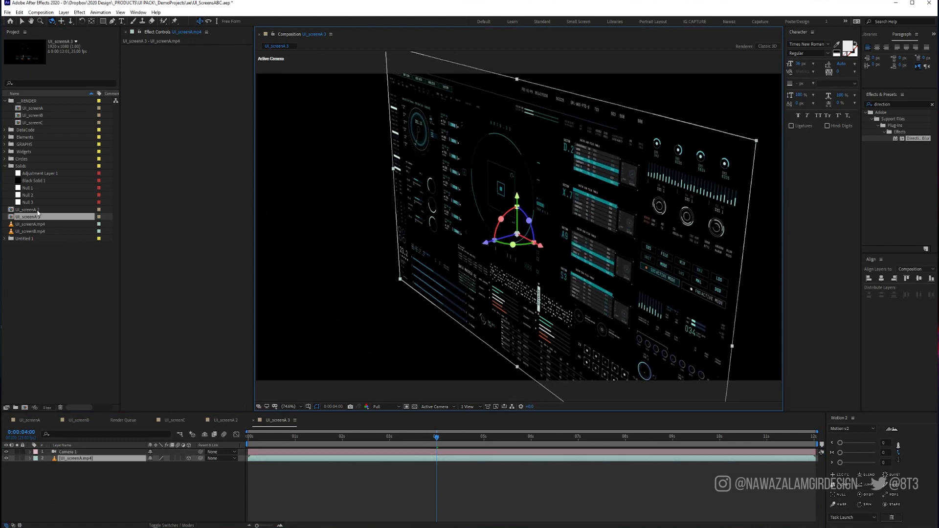
Copy the CC RepeTile effect from a UI_screenA.mp4 layer in UI_screenA 2 onto the footage layer in UI_screenA 3
double_click(34, 210)
click(69, 490)
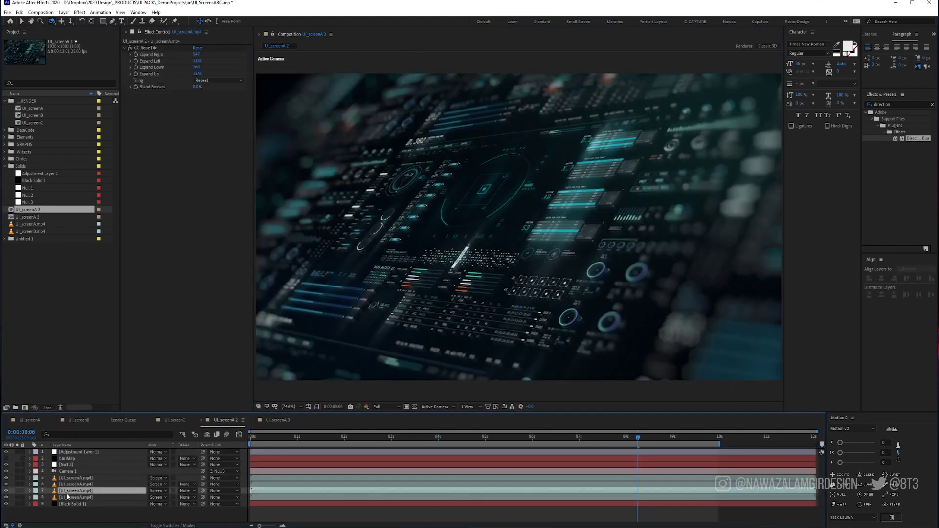
click(144, 49)
key(ctrl+c)
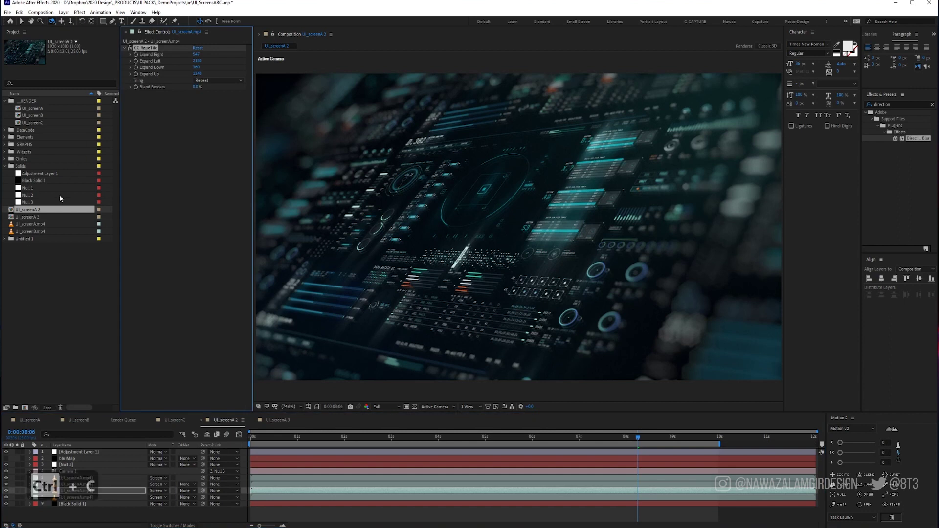
double_click(33, 217)
key(ctrl+v)
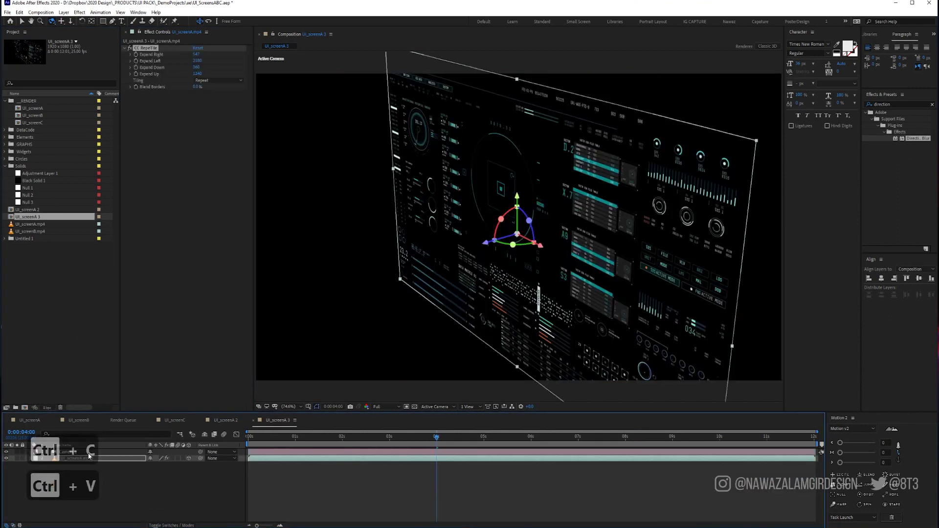
Orbit, pan and dolly the camera to a close, steeply angled view in which the tiled interface fills the frame
key(v)
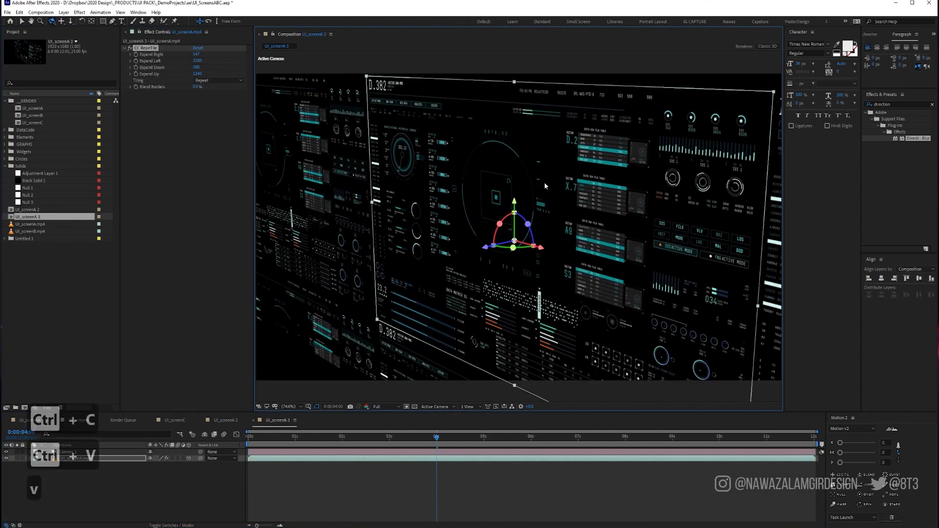
key(c)
key(c)
drag(550, 156, 434, 304)
key(v)
key(c)
key(c)
key(c)
key(c)
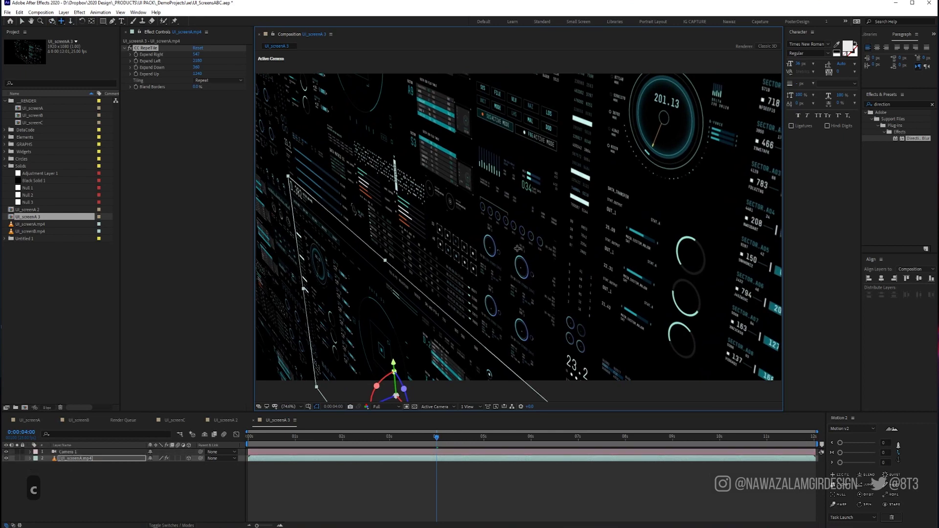
Turn on Depth of Field for the camera in UI_screenA 3 and raise its Blur Level well above 100%
click(161, 475)
key(u)
click(78, 451)
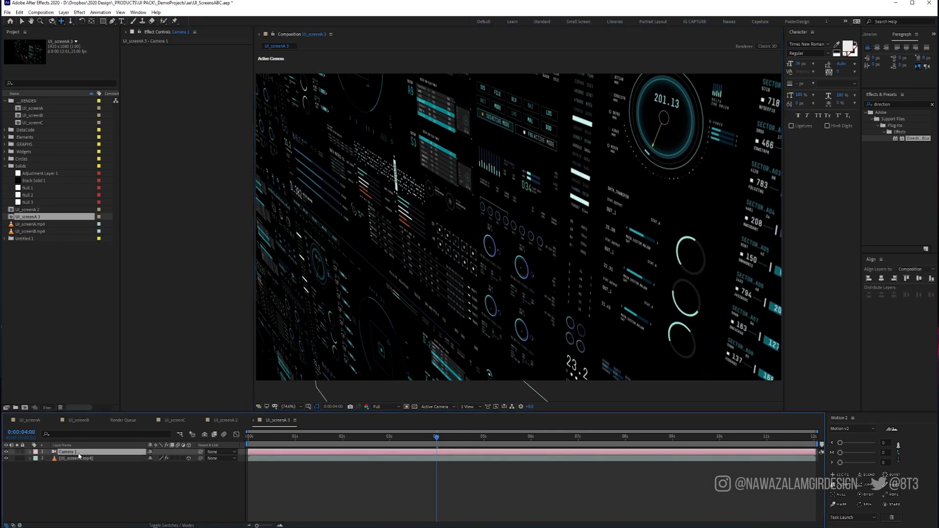
key(u)
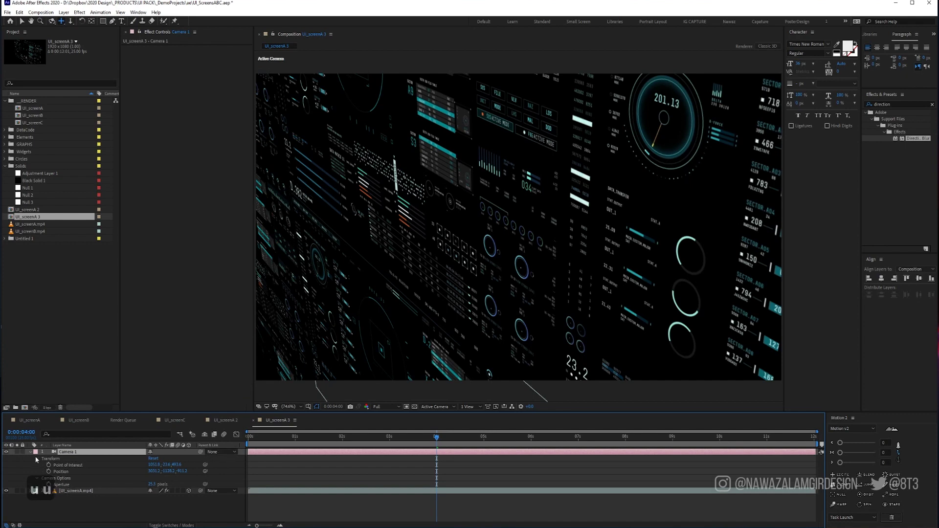
click(37, 478)
scroll(73, 489, down, 2)
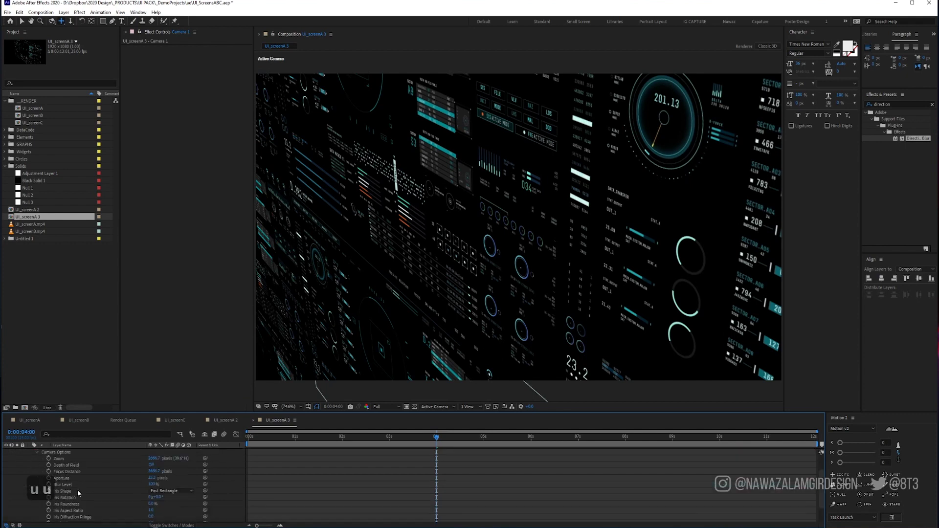
click(151, 465)
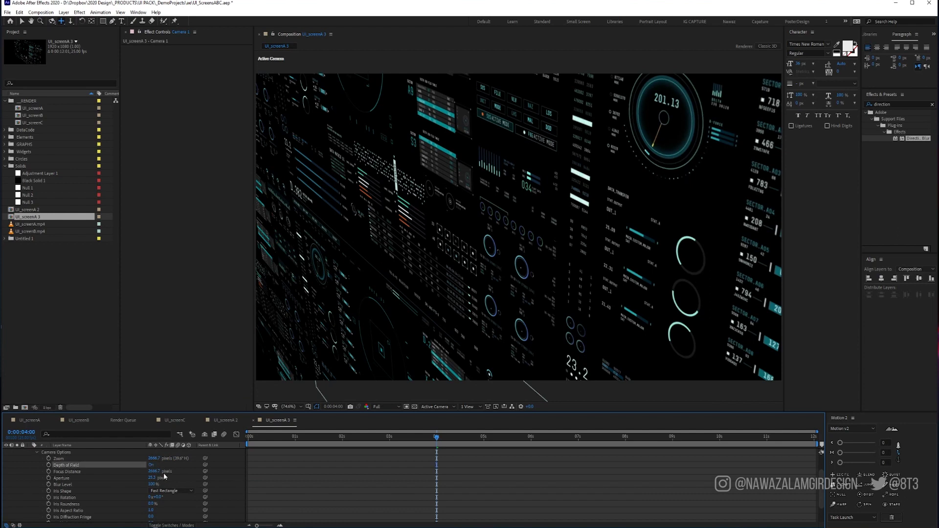
drag(151, 484, 118, 484)
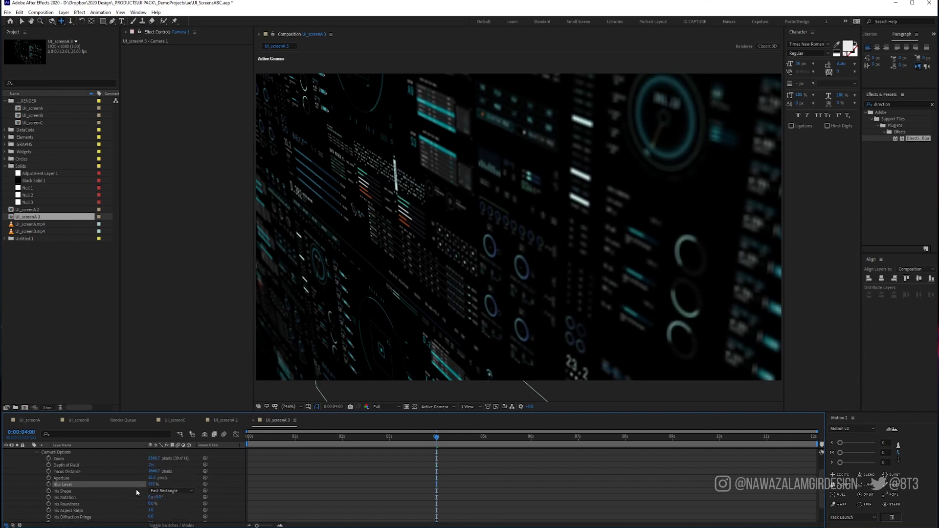
Set the camera's Aperture to 150 pixels and its Blur Level to 150%
drag(155, 479, 187, 464)
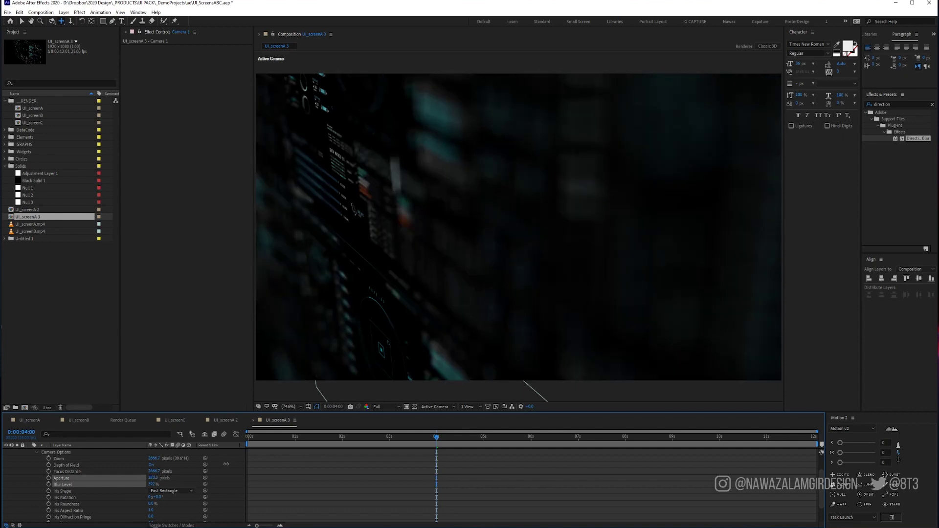
click(154, 478)
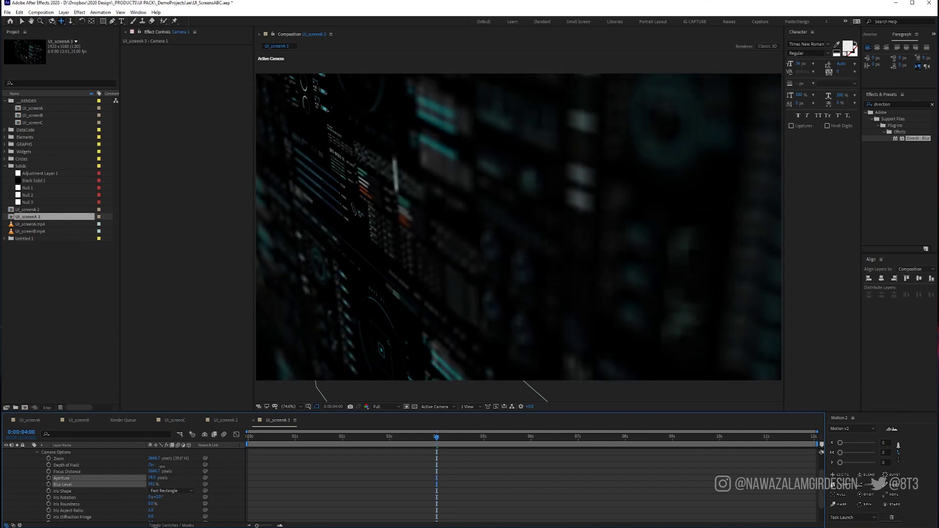
text(75.3)
key(Tab)
text(150)
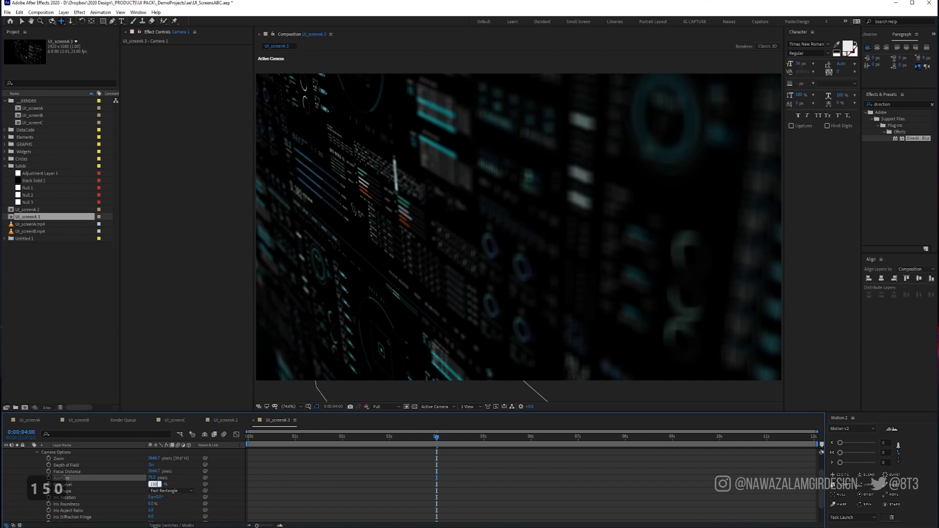
key(Tab)
click(156, 478)
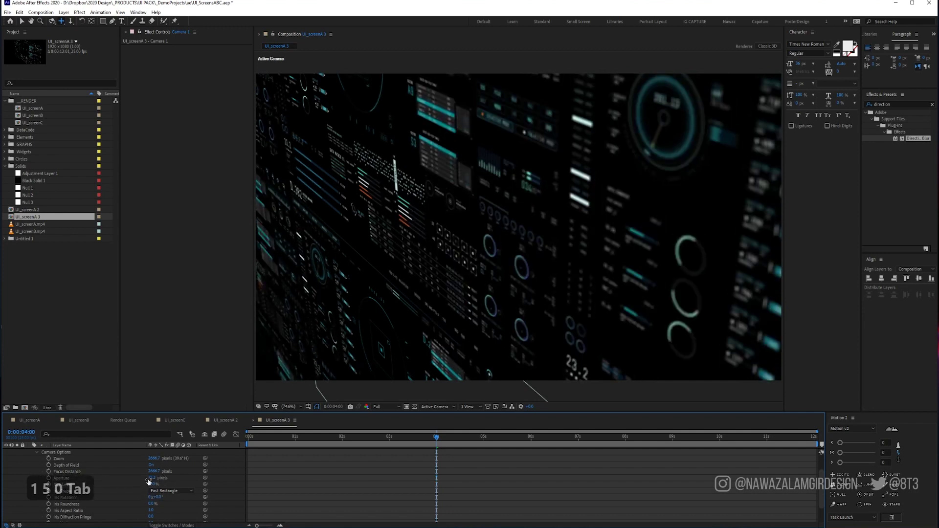
text(150)
key(Return)
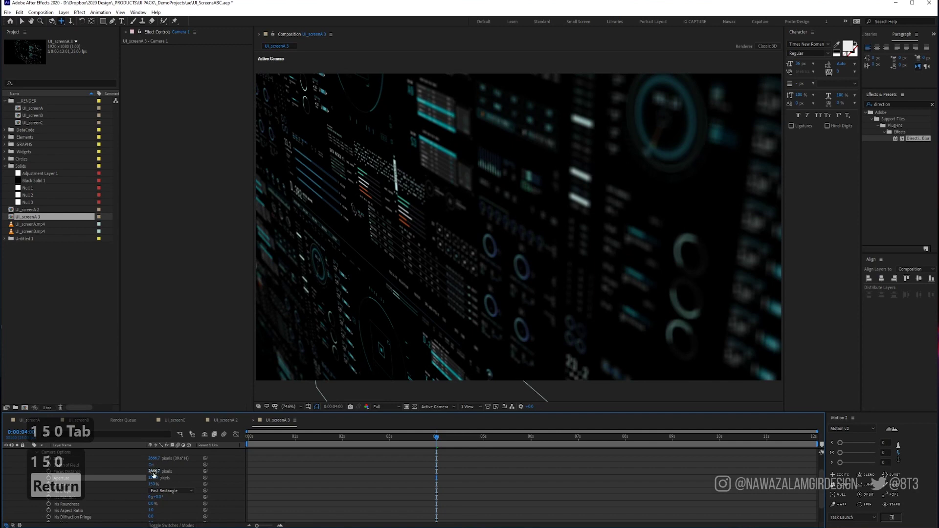
Adjust the camera's Focus Distance to bring the small ring gauges just right of centre into focus and collapse its properties
drag(154, 470, 159, 471)
drag(288, 460, 127, 468)
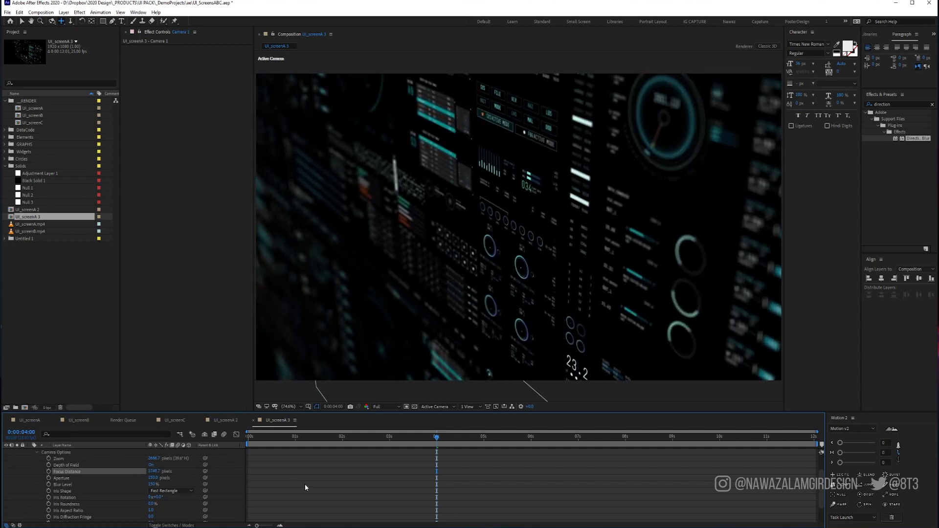
scroll(305, 487, up, 2)
click(30, 452)
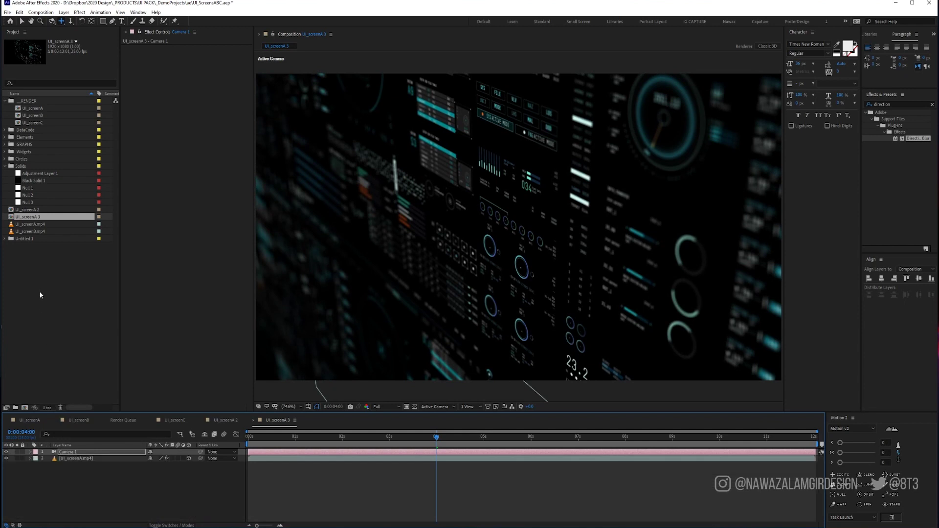
Copy the Black Solid 1 gradient layer from UI_screenA 2 into UI_screenA 3 and place it below the footage layer
double_click(34, 209)
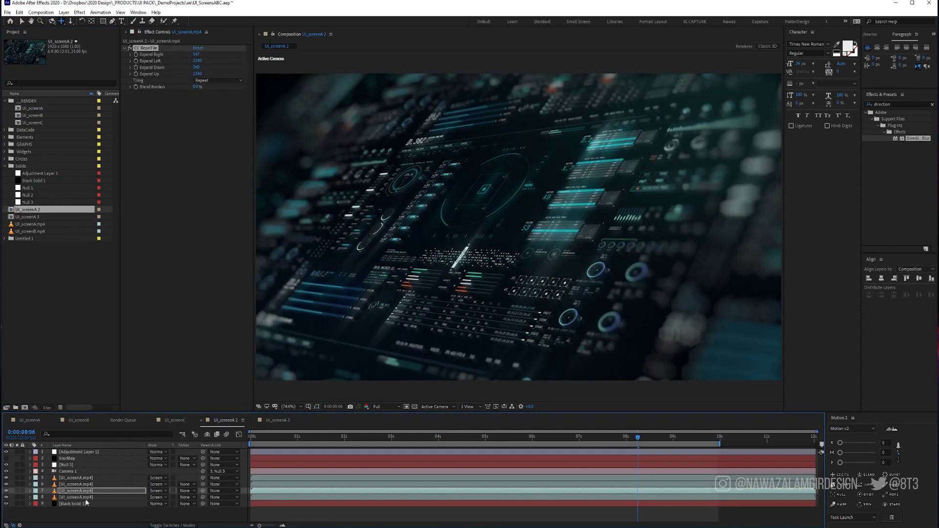
click(85, 503)
key(ctrl+c)
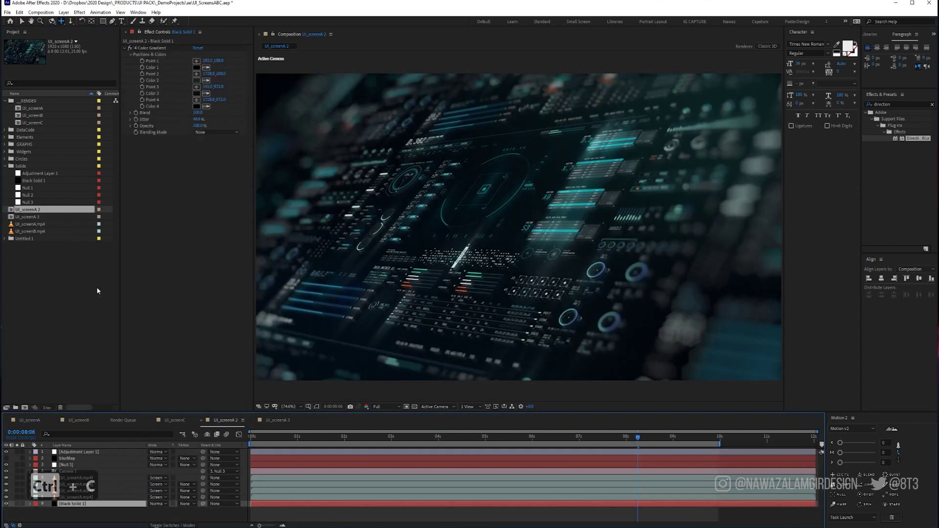
double_click(33, 216)
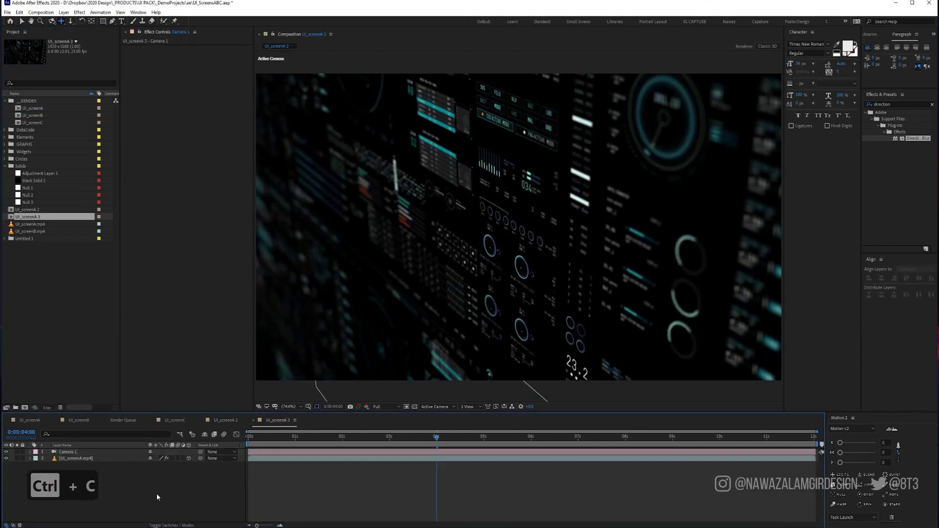
key(ctrl+v)
drag(107, 453, 108, 471)
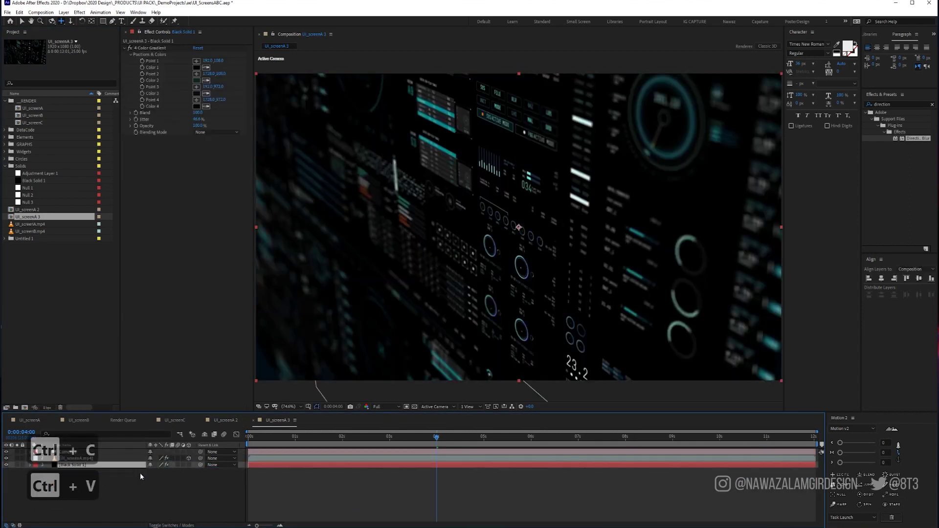
Set the UI_screenA.mp4 layer's blending mode to Screen so the gradient solid shows through
click(120, 458)
click(165, 525)
click(157, 458)
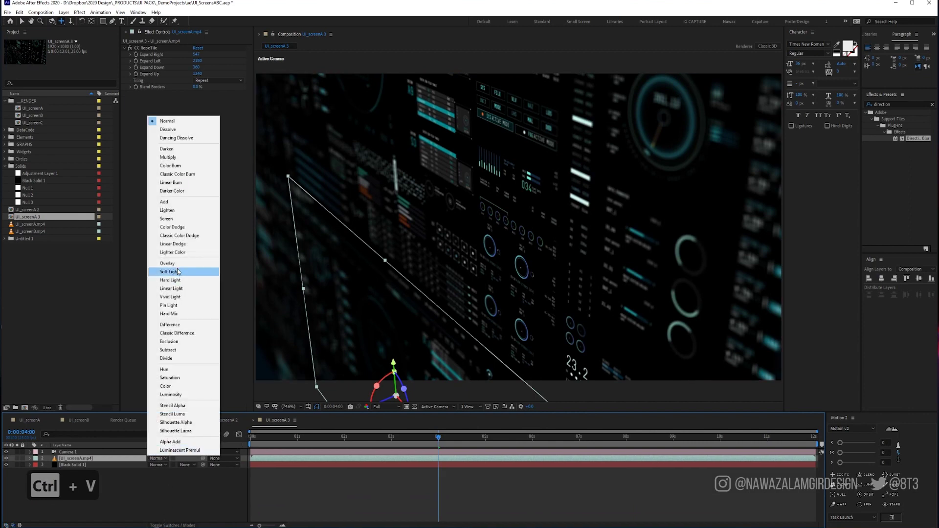
click(169, 219)
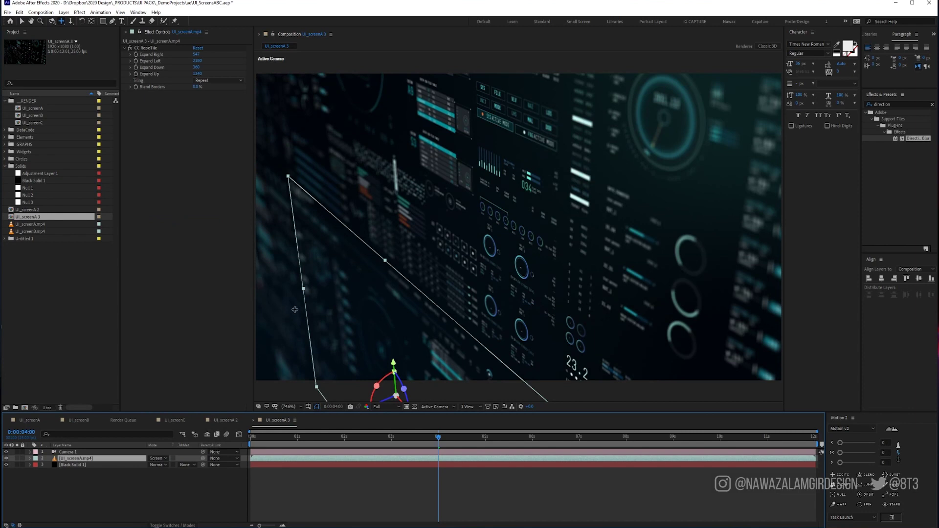
click(119, 495)
Duplicate the UI_screenA.mp4 layer, offset the copy slightly in position and lower its opacity
click(102, 464)
click(100, 458)
key(ctrl+d)
key(p)
drag(173, 464, 112, 464)
key(t)
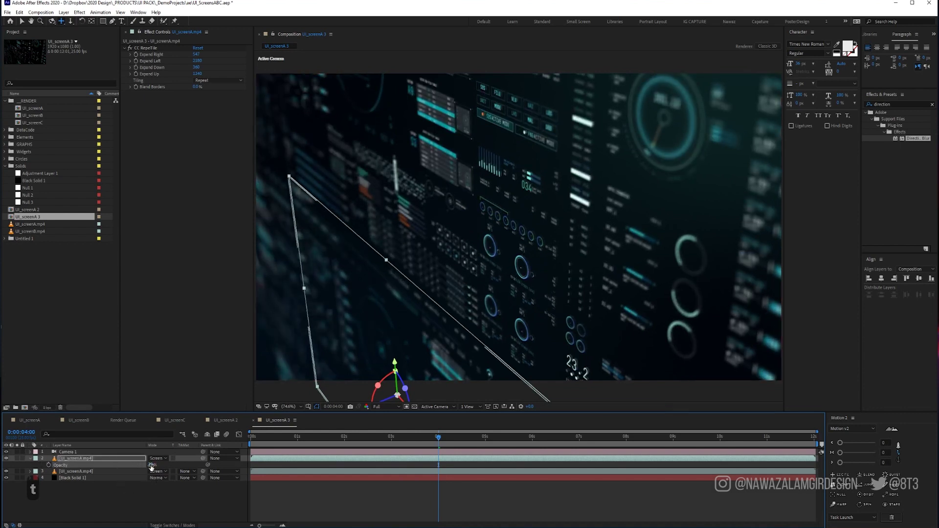
click(114, 460)
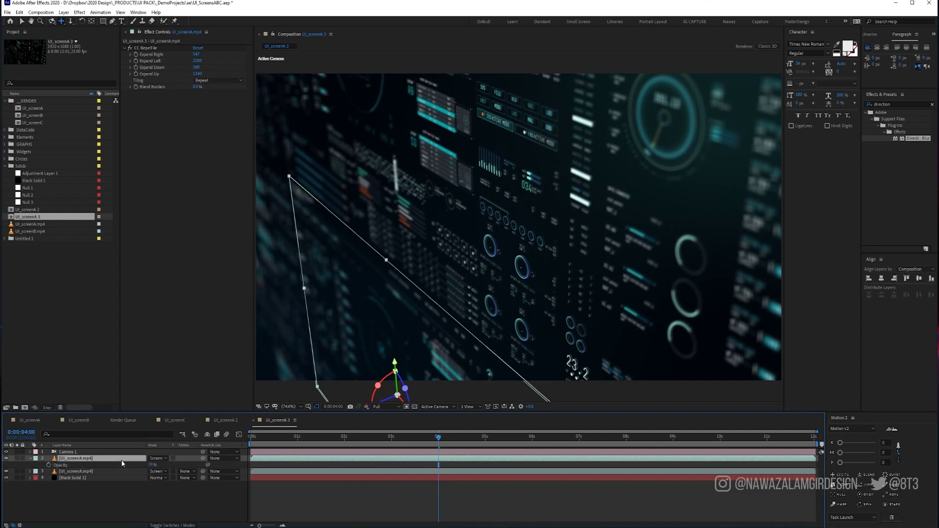
Duplicate the faded footage copy again, set the new copy's Z position to 10 and adjust its opacity
key(ctrl+d)
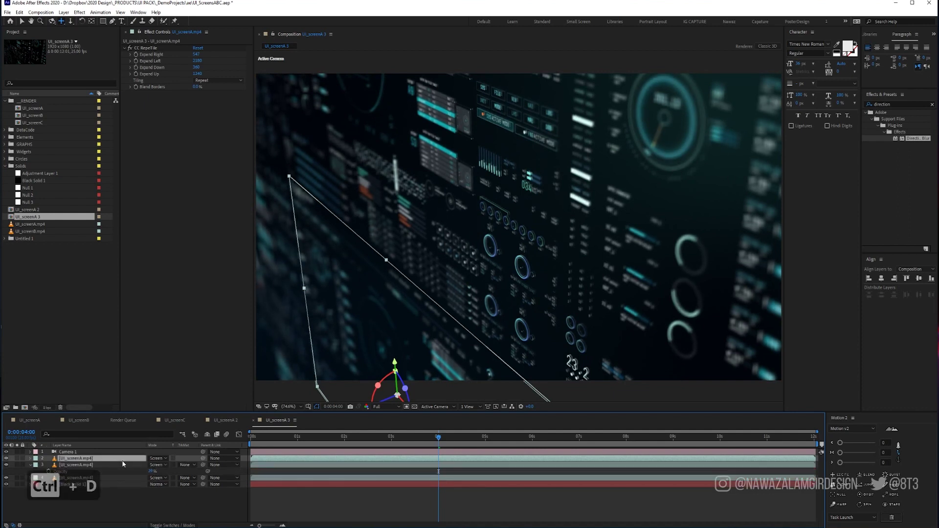
key(p)
drag(168, 465, 176, 465)
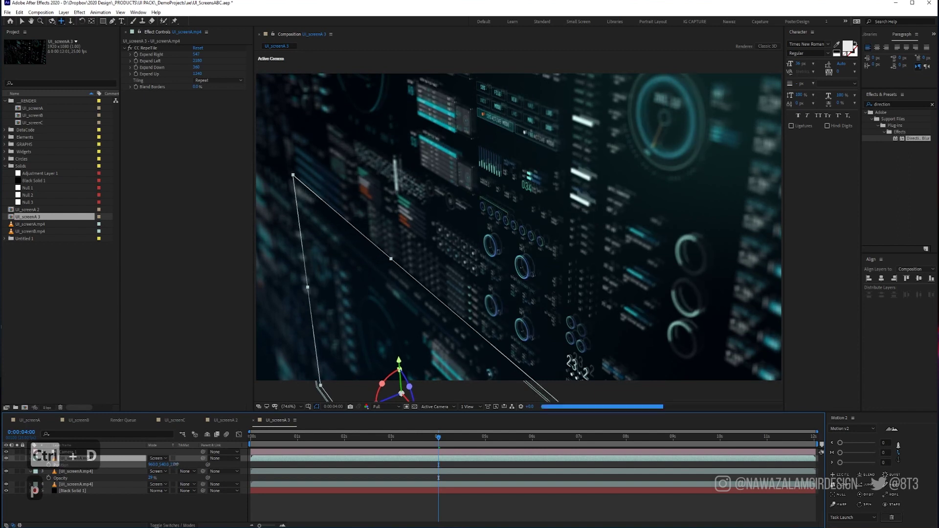
click(174, 465)
text(10)
key(Return)
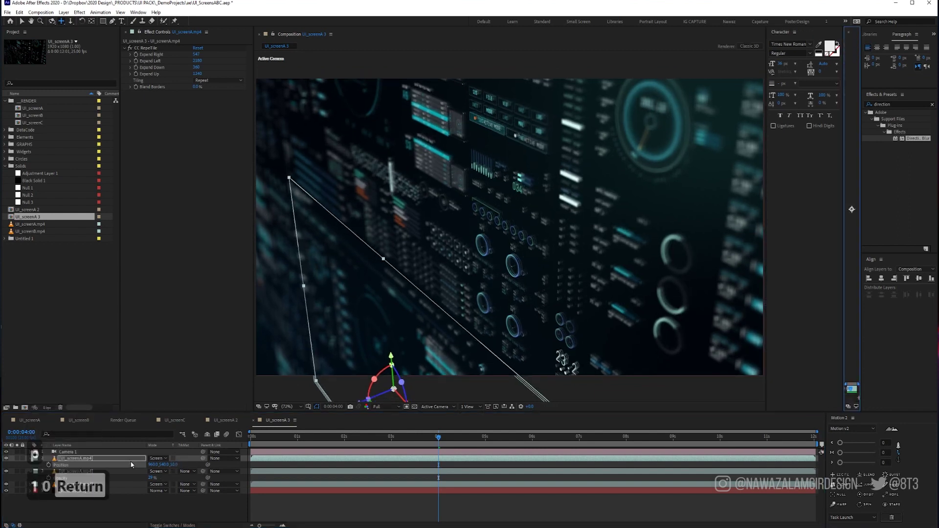
key(t)
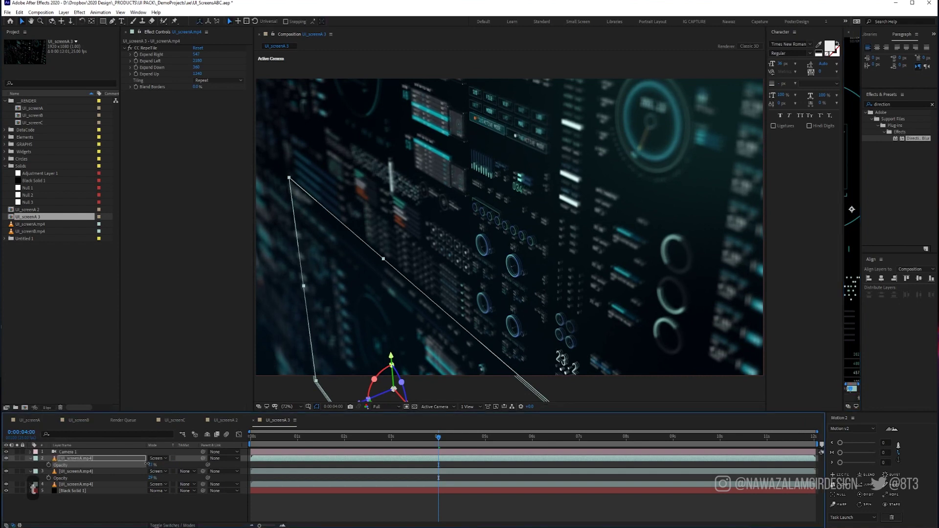
Move the two faded footage copies below the original UI_screenA.mp4 layer, above Black Solid 1
shift+click(96, 471)
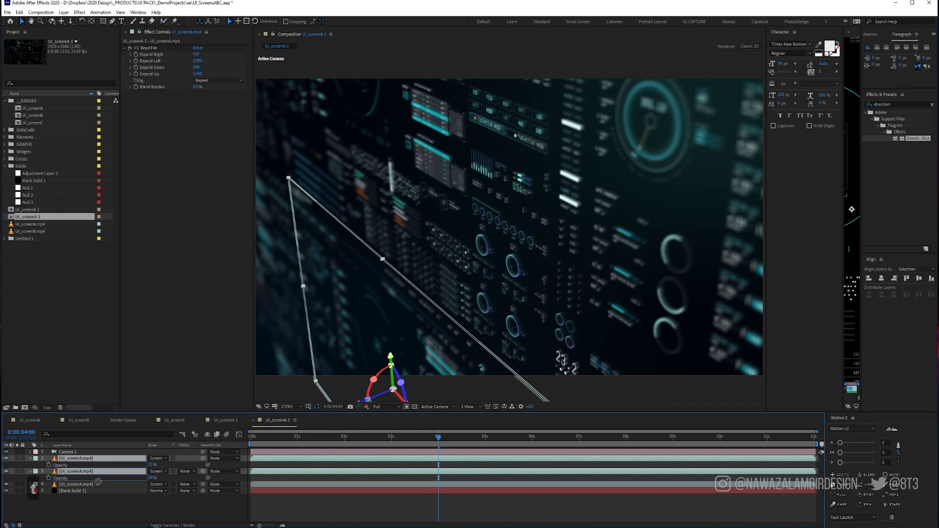
drag(98, 490, 98, 489)
click(123, 516)
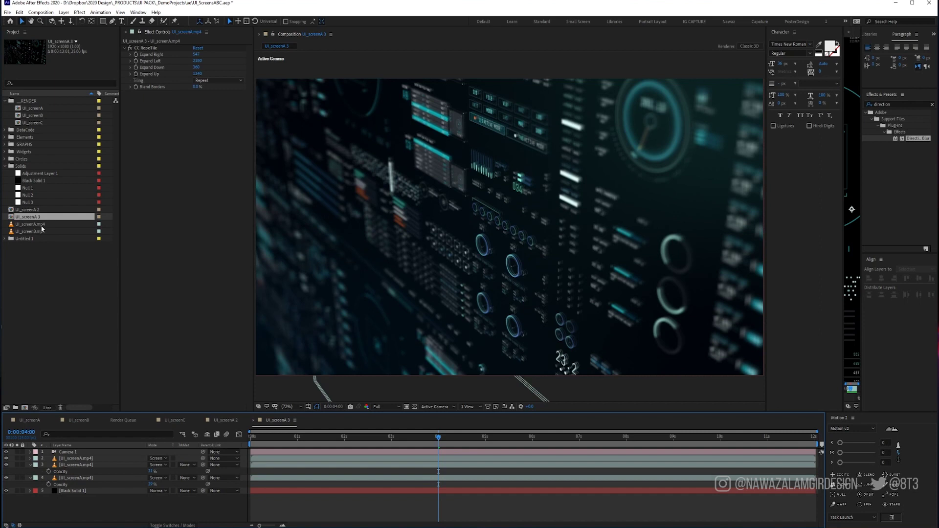
Copy the topmost UI_screenA.mp4 layer, carrying Fractal Noise, Glow and Directional Blur, from UI_screenA 2
double_click(39, 209)
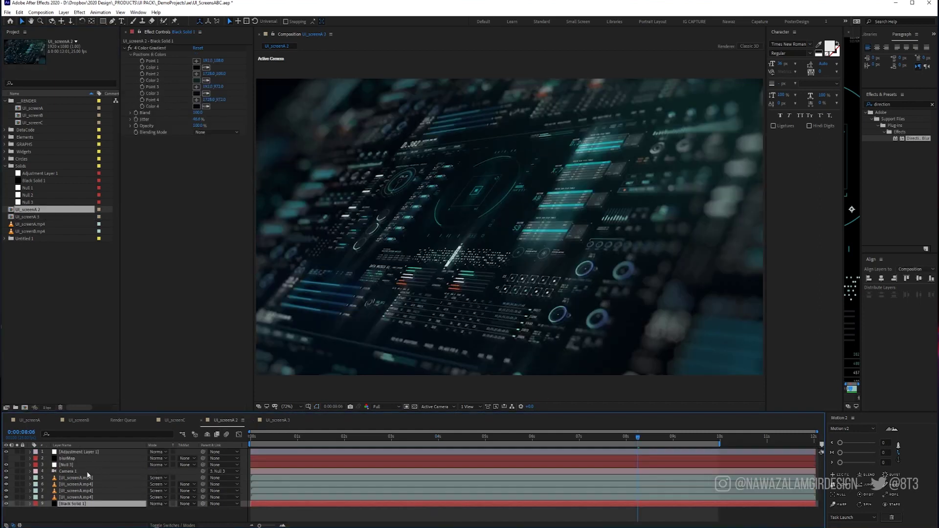
click(86, 477)
click(125, 93)
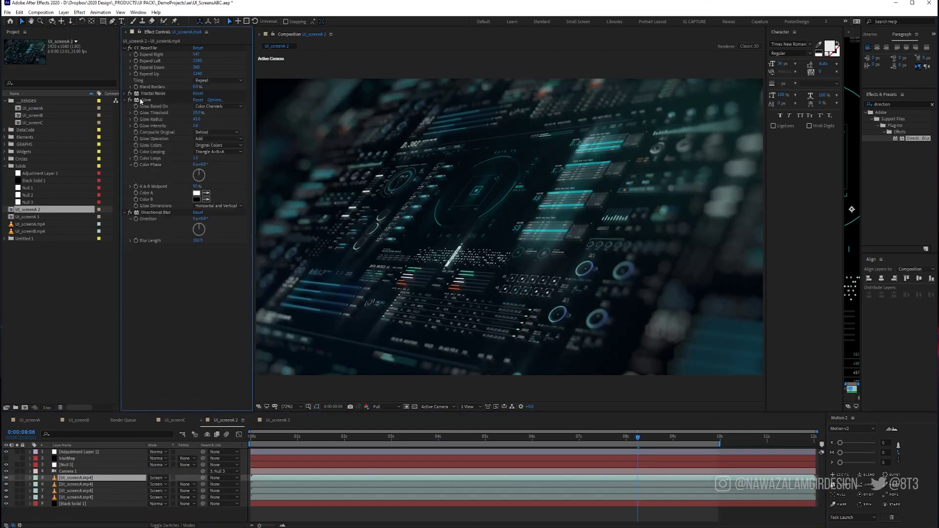
shift+click(150, 213)
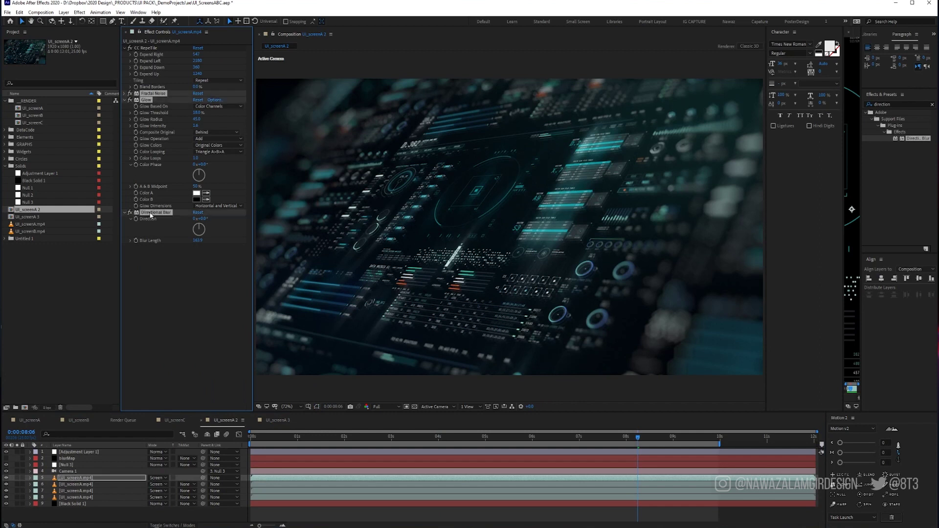
click(89, 476)
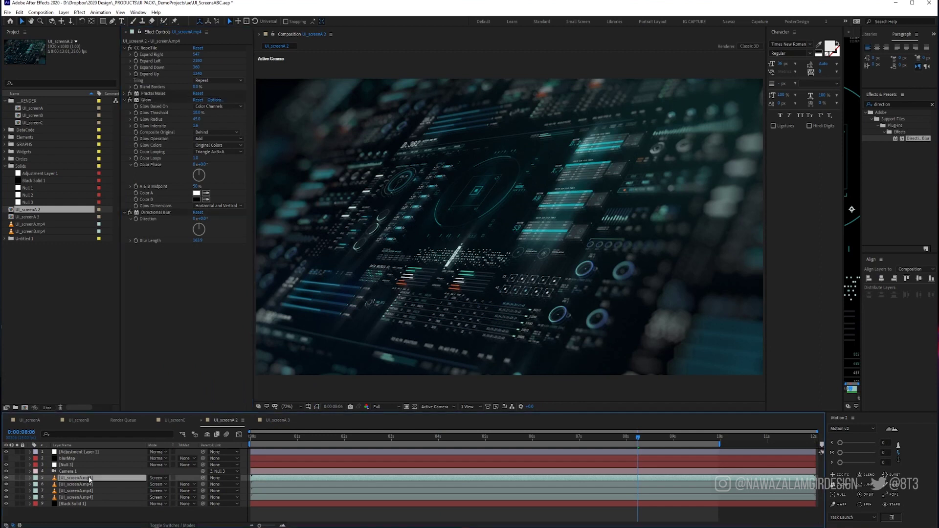
key(ctrl+c)
Save the project, paste the copied streak layer above the footage in UI_screenA 3, and reveal its Opacity property
click(33, 216)
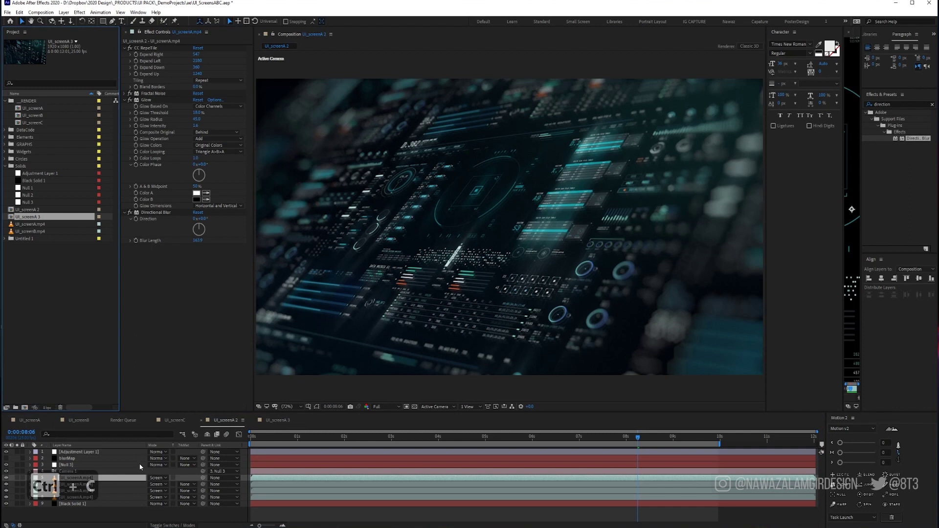
double_click(46, 213)
key(ctrl+s)
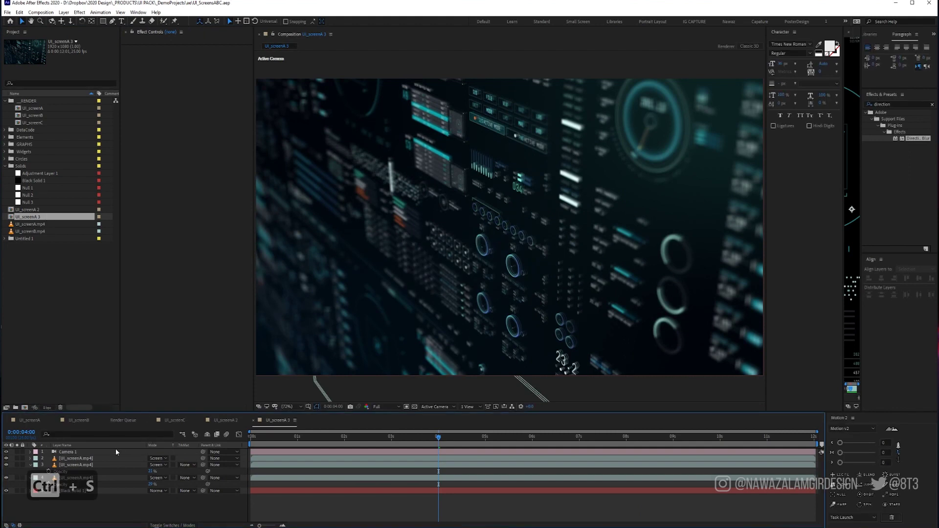
click(100, 458)
key(ctrl+v)
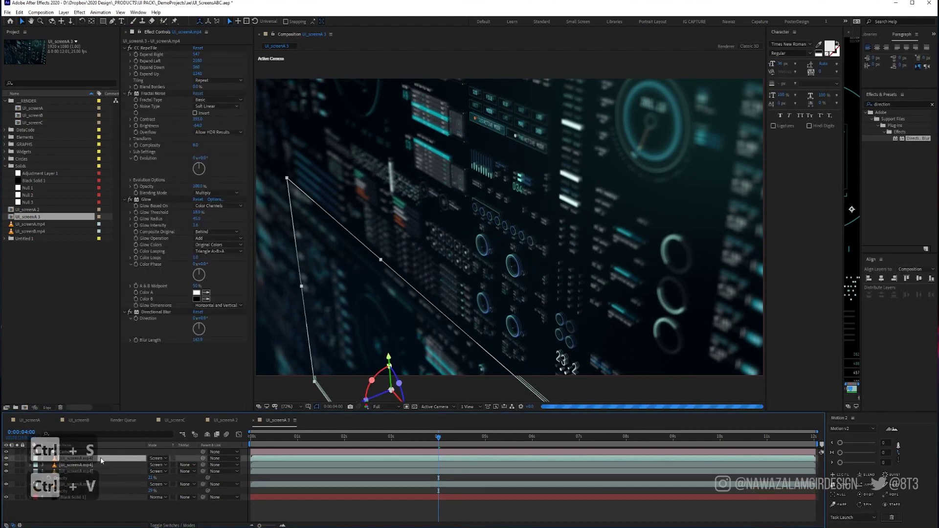
click(126, 518)
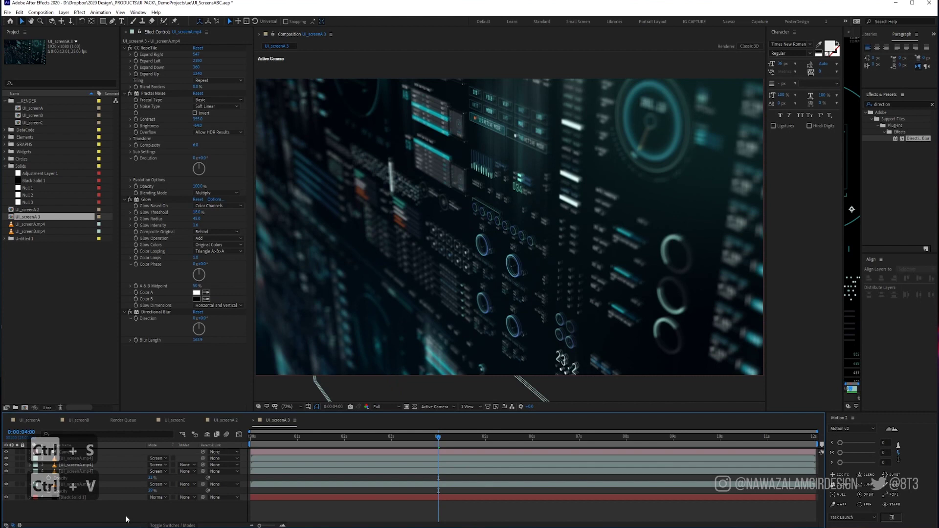
click(126, 458)
key(t)
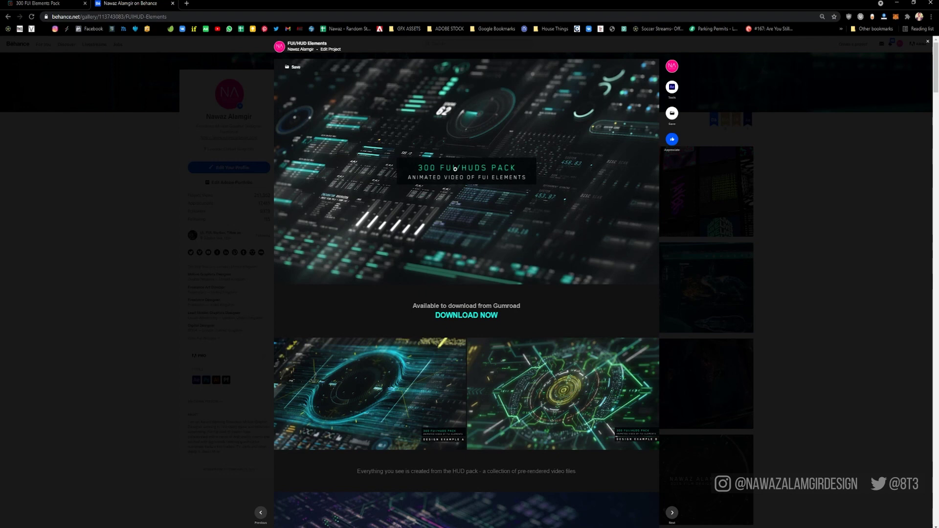
Look through the design examples, widgets and interface screens on the 300 FUI/HUDs Pack project page on Behance
scroll(455, 168, down, 4)
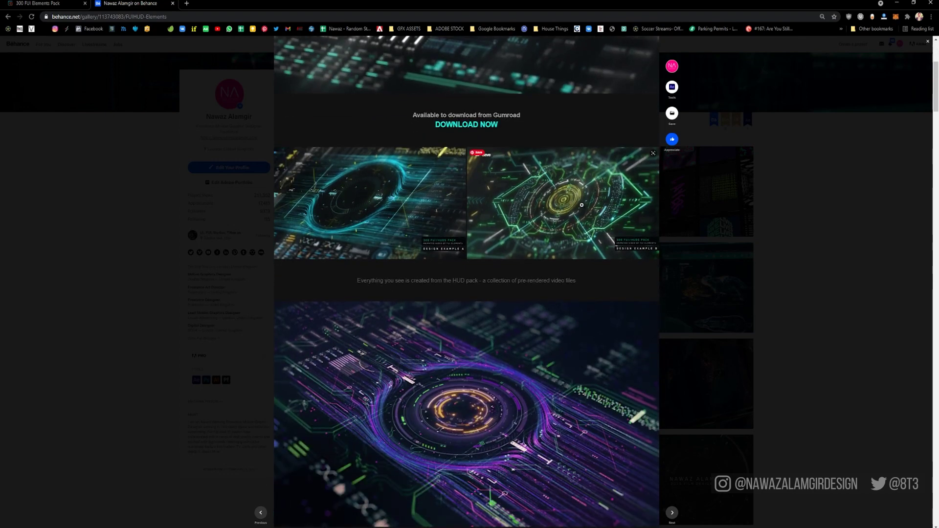
scroll(520, 244, down, 1)
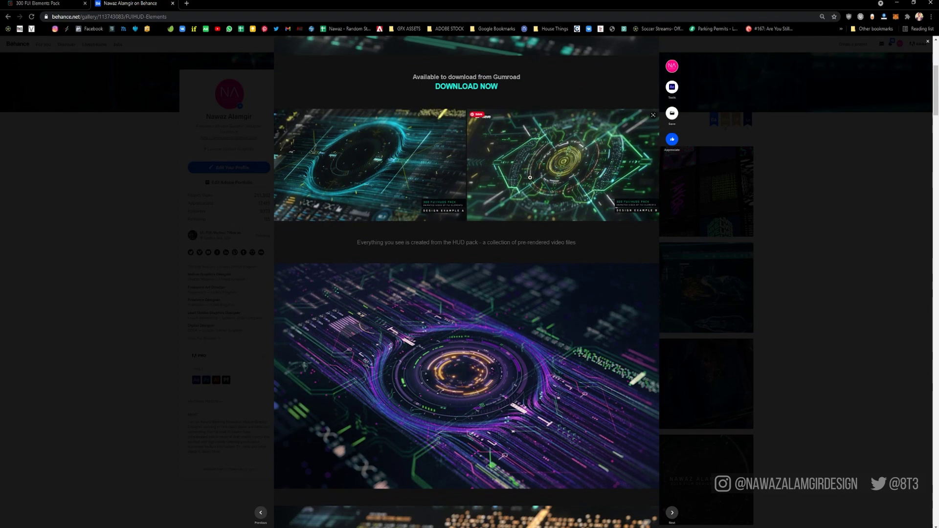
scroll(505, 215, down, 9)
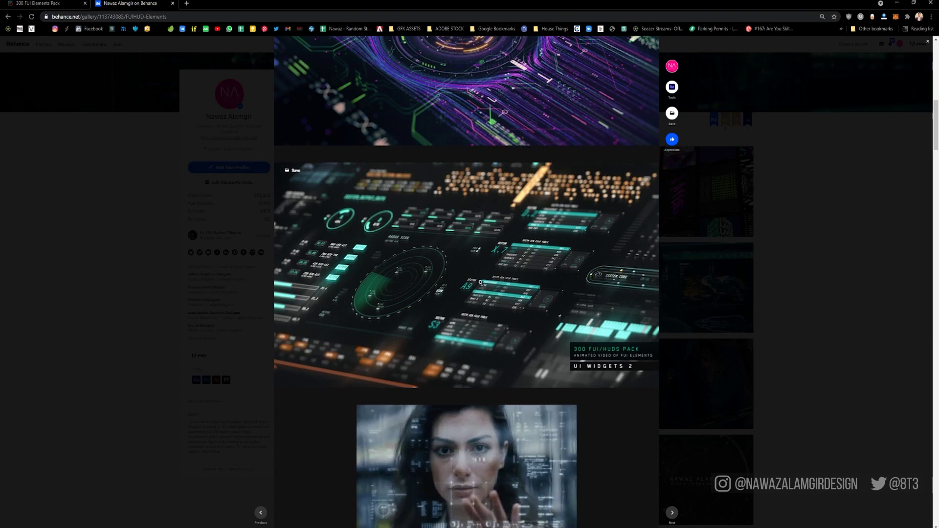
scroll(481, 281, down, 12)
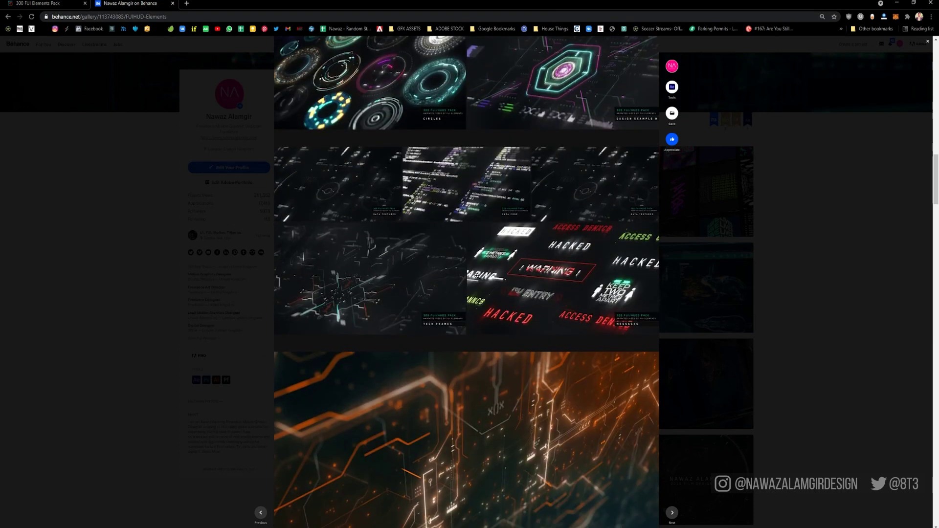
scroll(476, 275, down, 15)
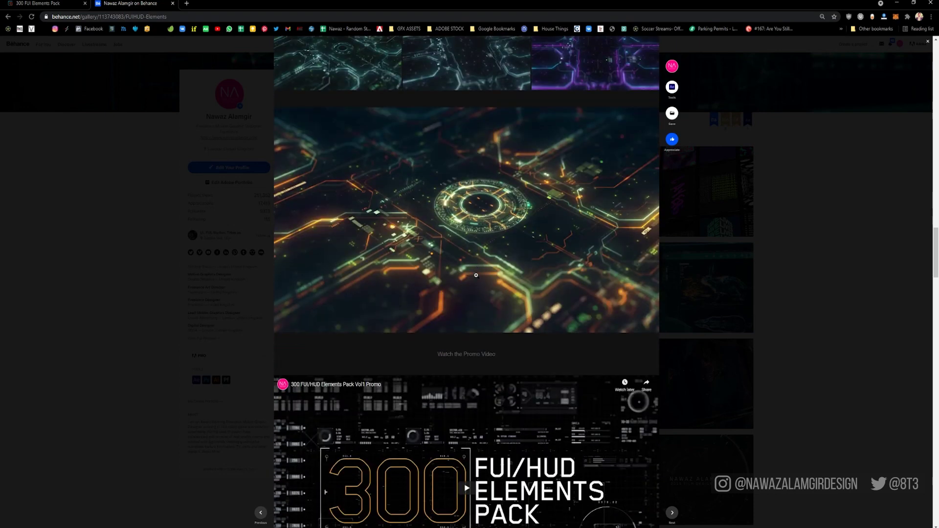
scroll(476, 275, down, 20)
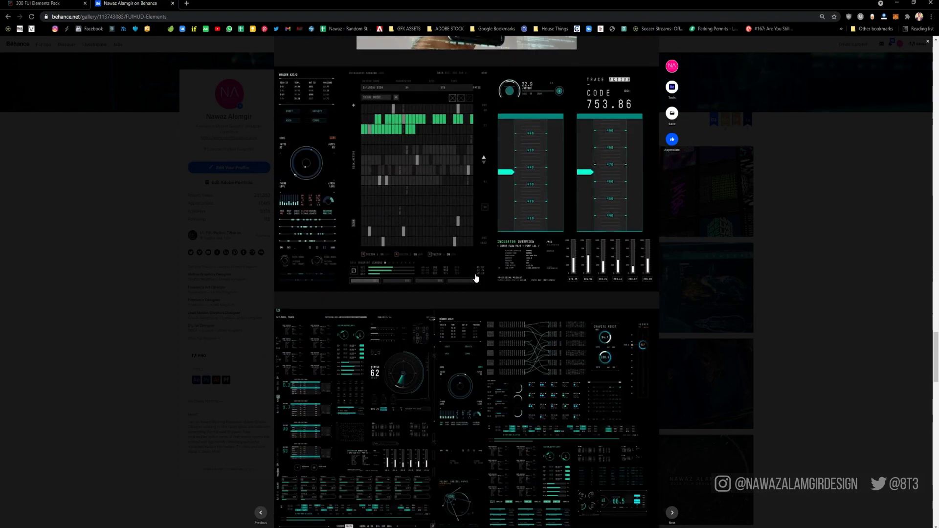
scroll(496, 305, down, 3)
scroll(532, 248, down, 2)
drag(936, 358, 929, 47)
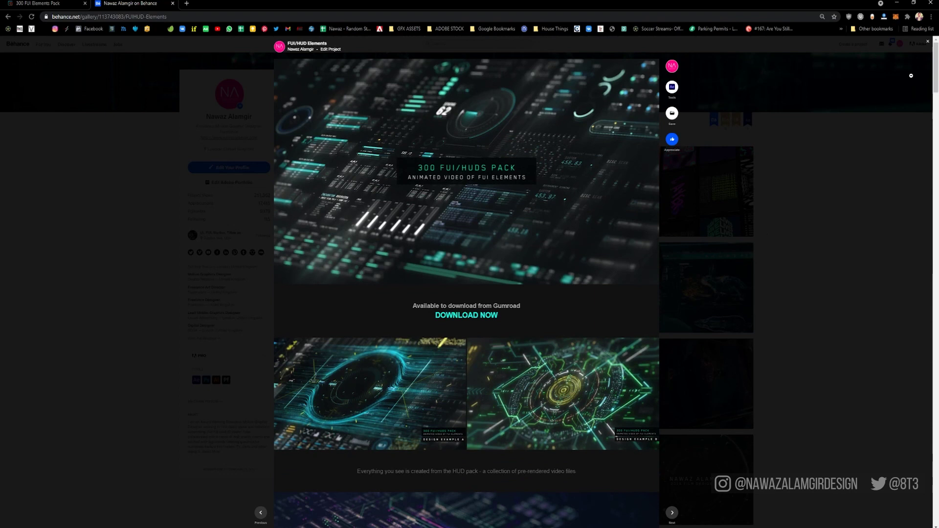
scroll(936, 75, down, 2)
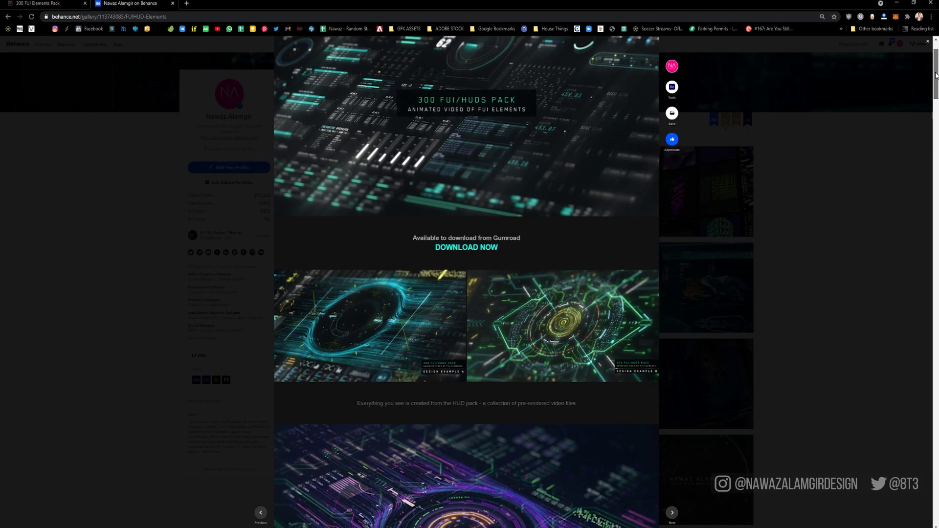
drag(936, 75, 934, 88)
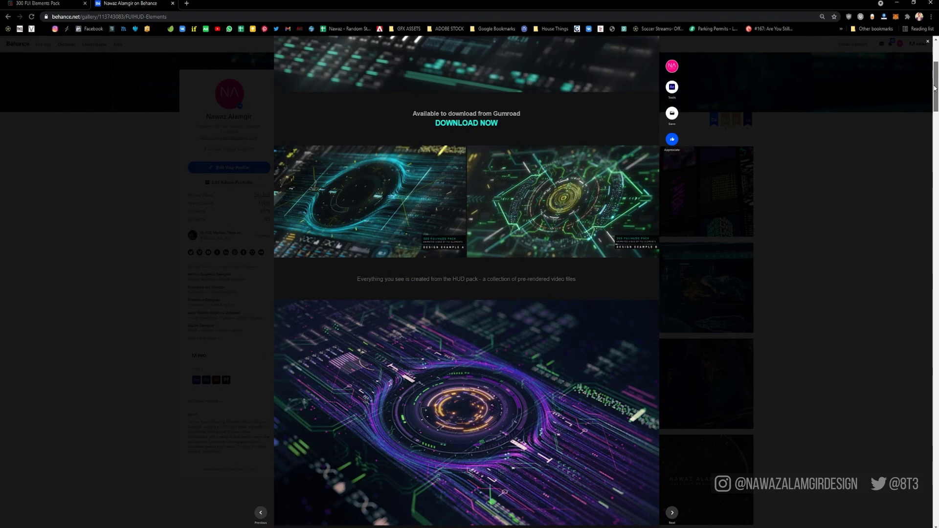
drag(935, 88, 935, 136)
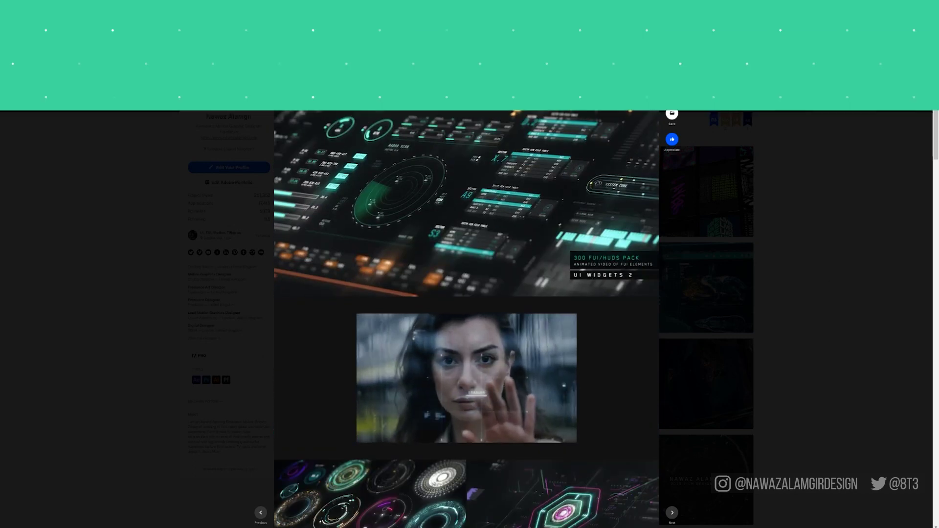